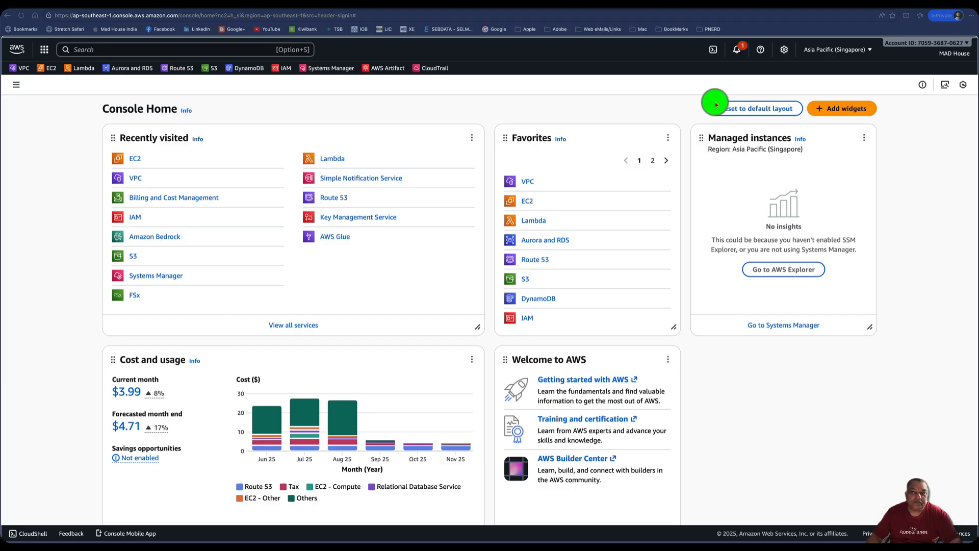
left_click(738, 50)
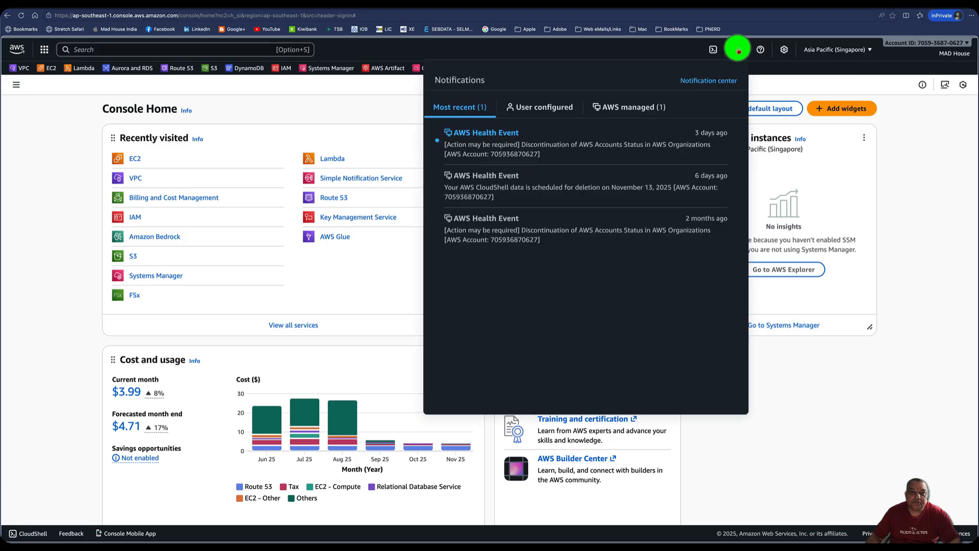
left_click(738, 50)
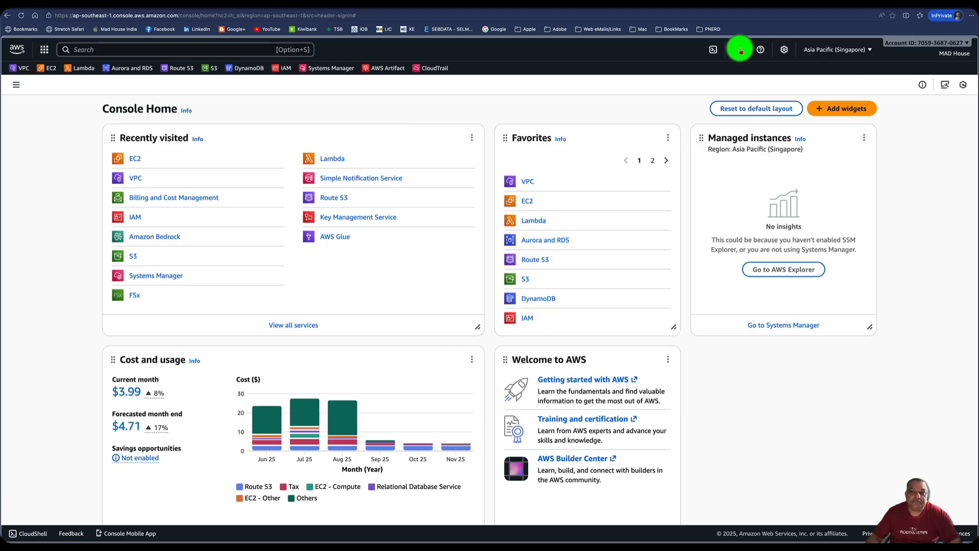
Step: Switch the console region to Asia Pacific (New Zealand) and open the list of existing VPCs
left_click(826, 54)
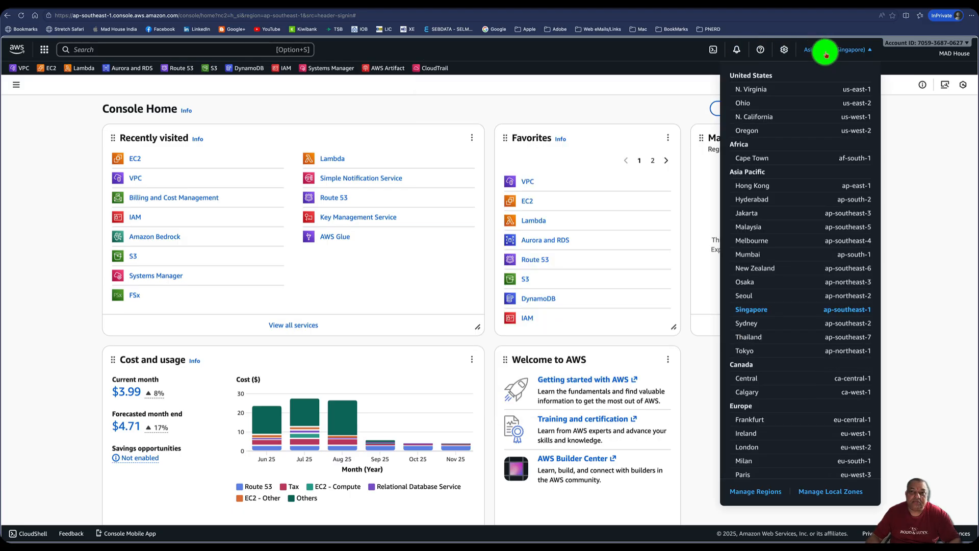
left_click(803, 268)
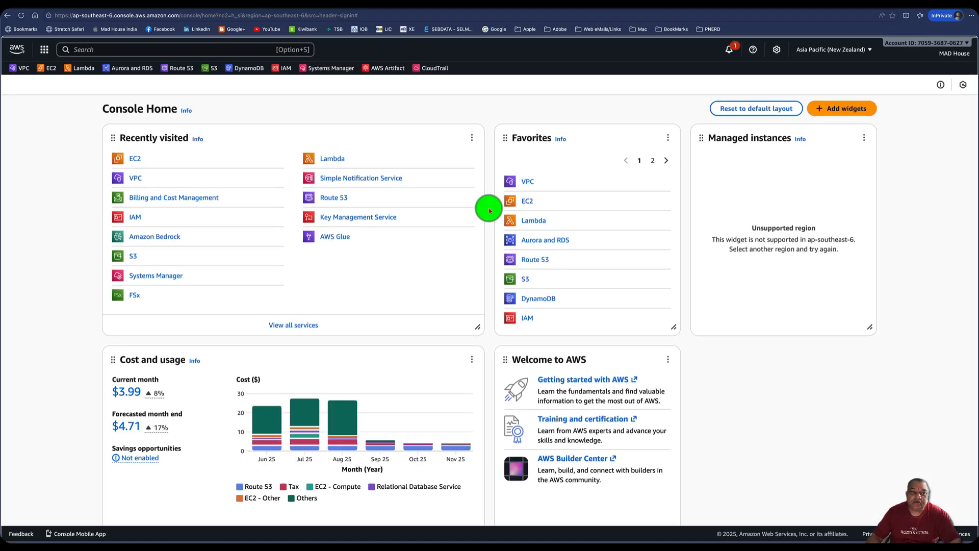
left_click(133, 178)
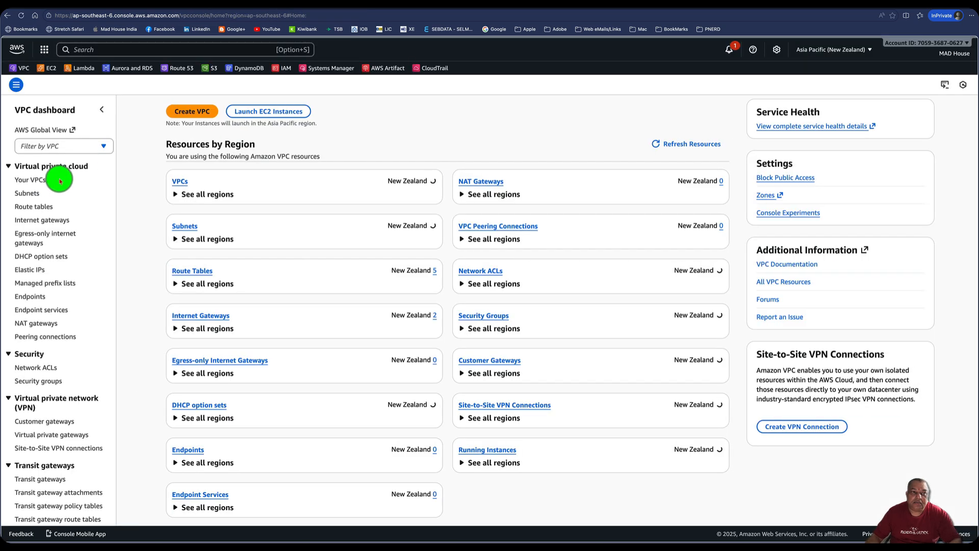
left_click(39, 180)
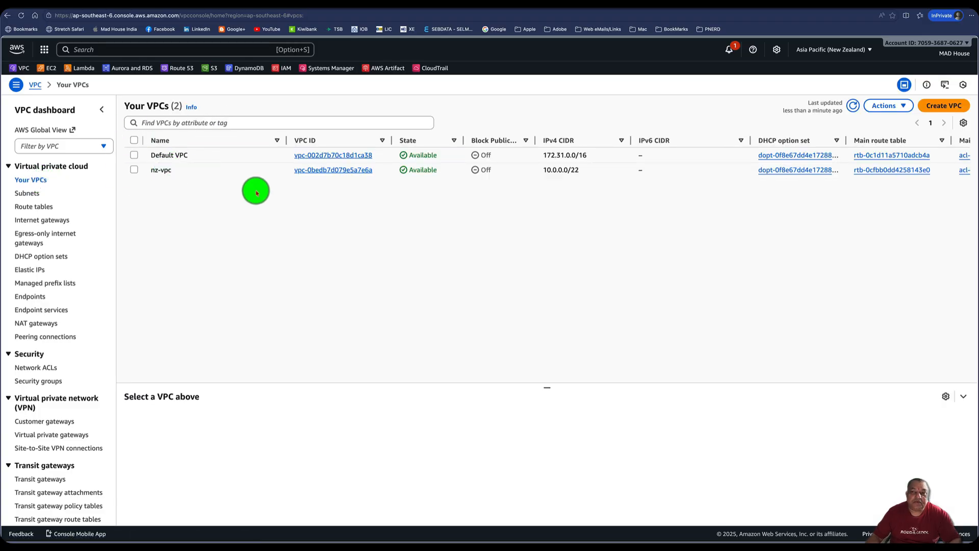
Step: Start a new VPC with the "VPC and more" option and set its IPv4 CIDR block to 192.168.0.0/24
left_click(948, 106)
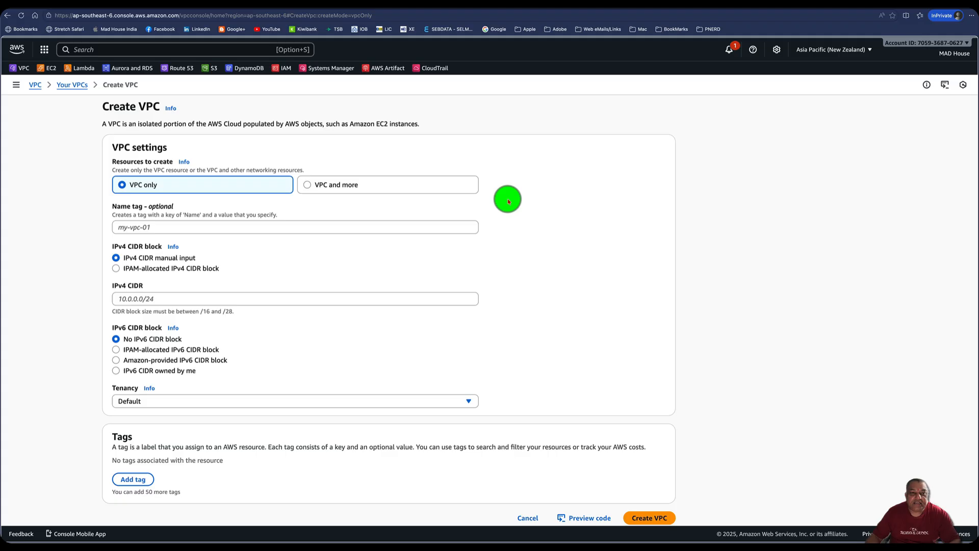
left_click(323, 187)
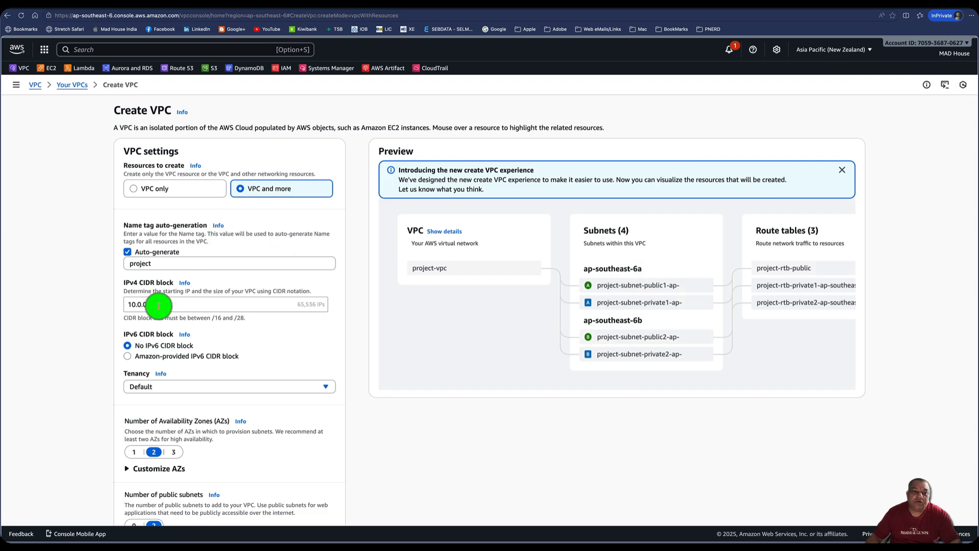
left_click_drag(170, 306, 120, 306)
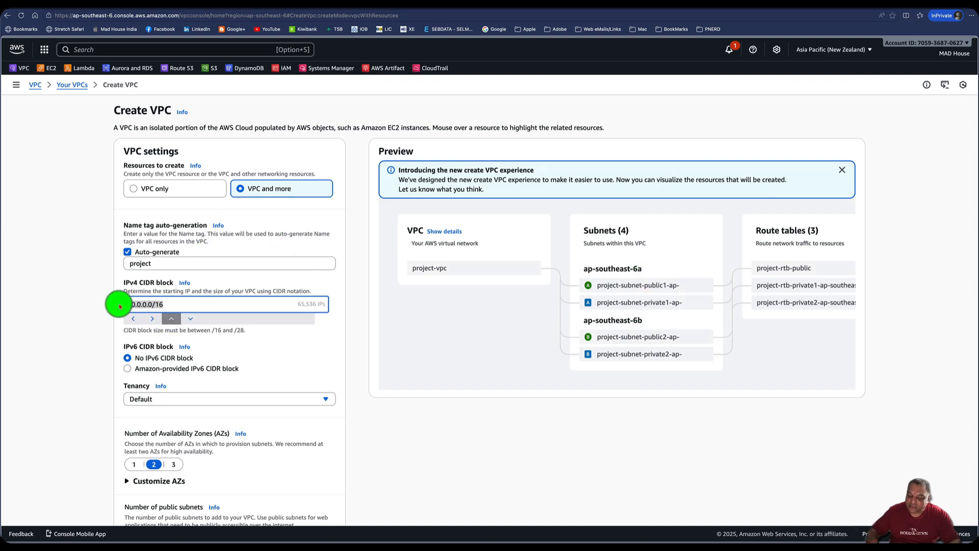
type("192.168.")
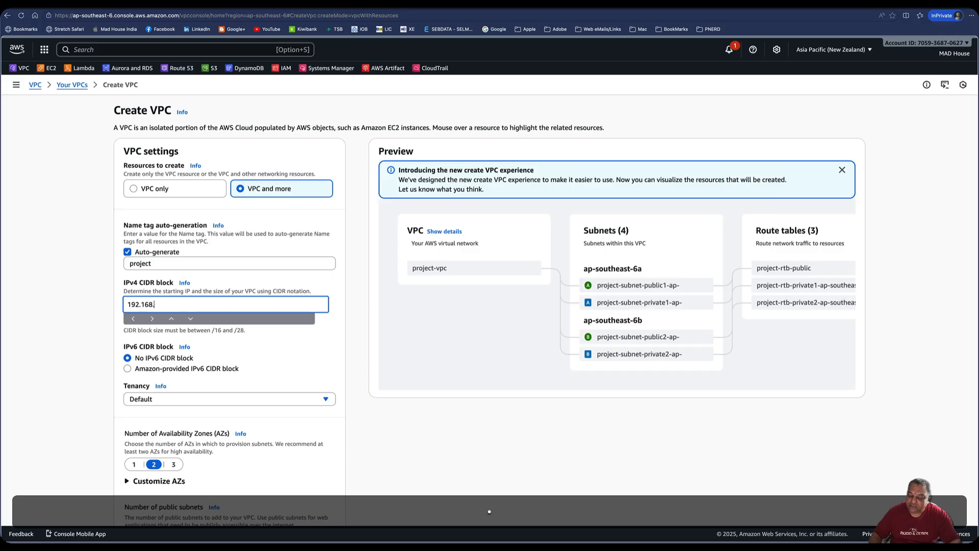
type("0.0/24")
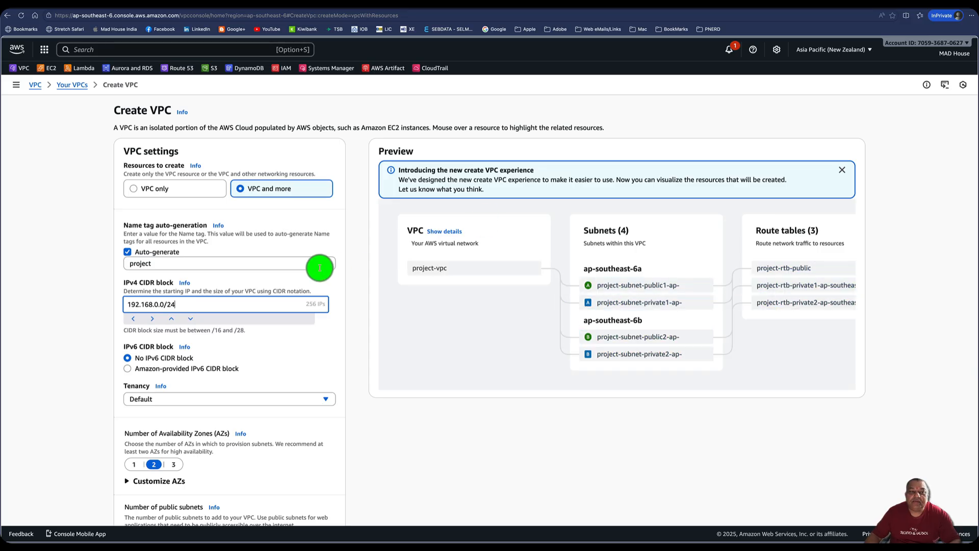
Step: Set the auto-generated name tag to custom-nz and set VPC endpoints to None
double_click(153, 261)
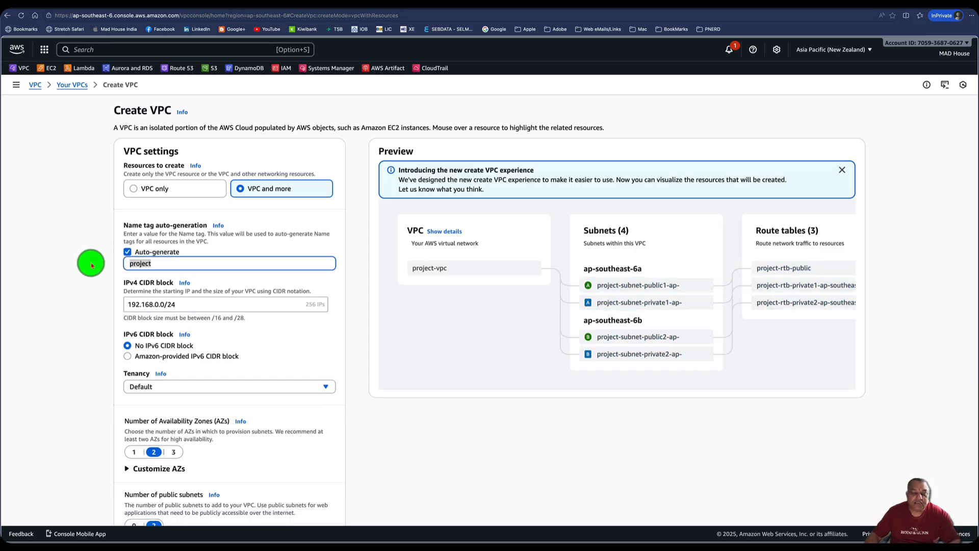
type("custom")
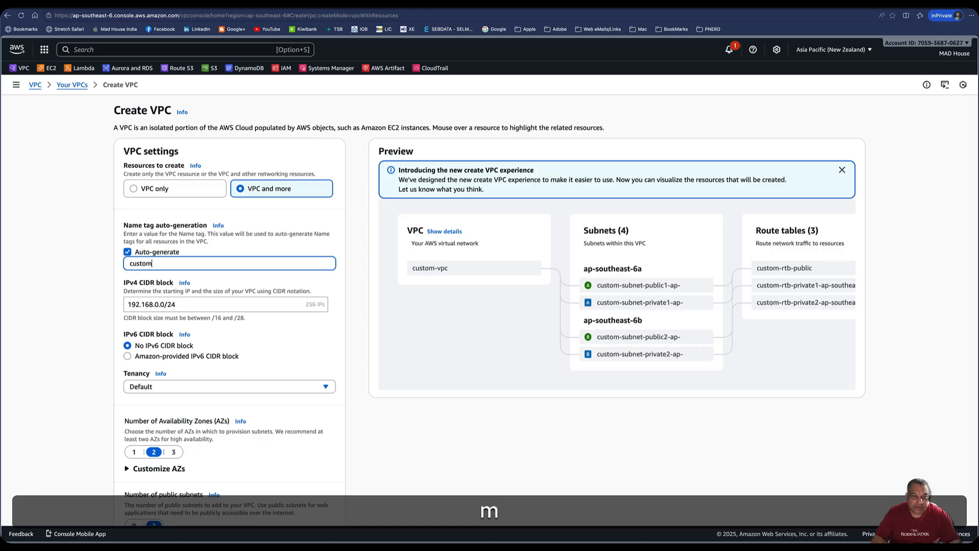
type("n")
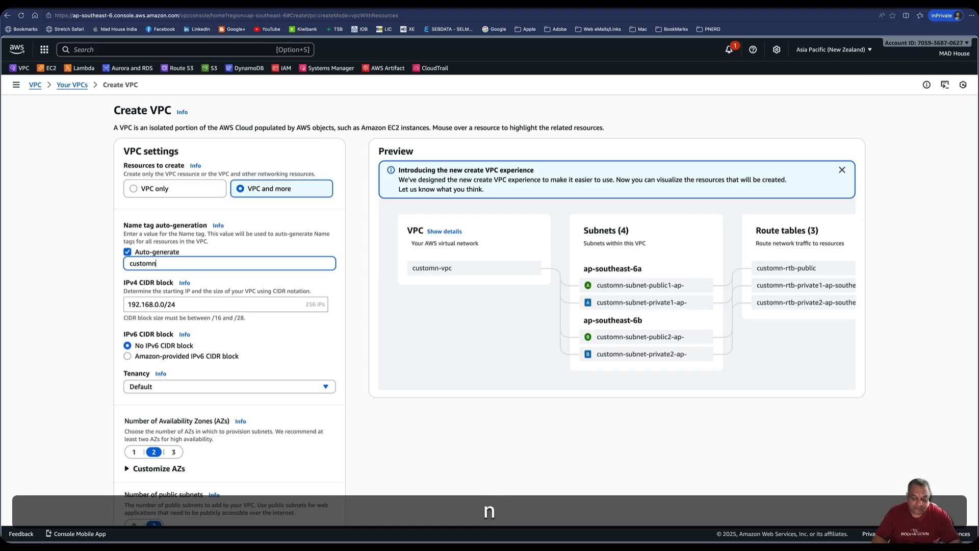
key("BackSpace")
type("-nz")
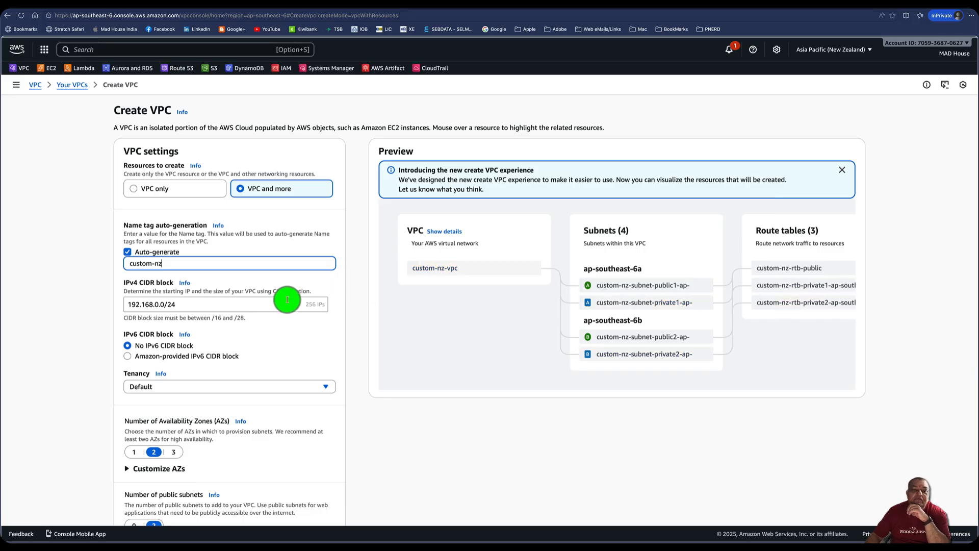
scroll(287, 300, "down", 6)
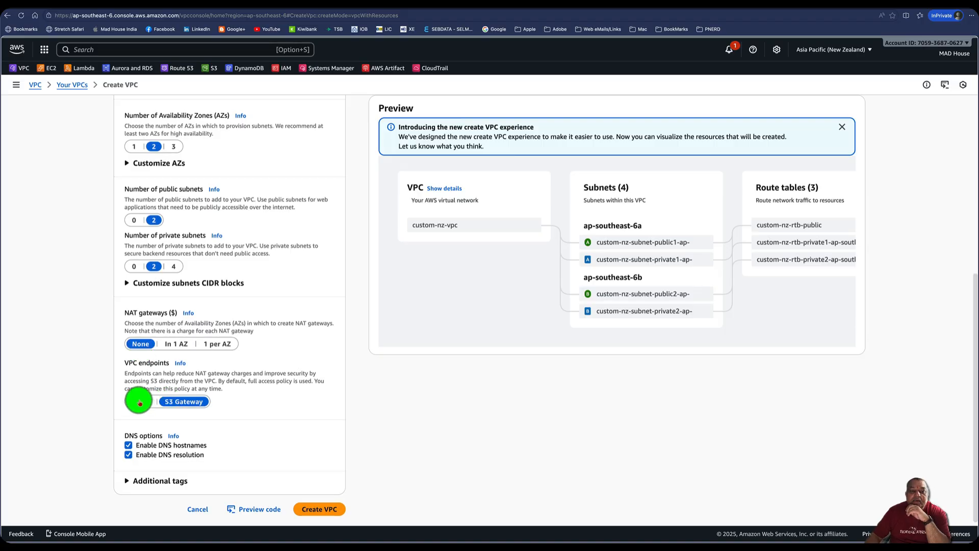
left_click(142, 400)
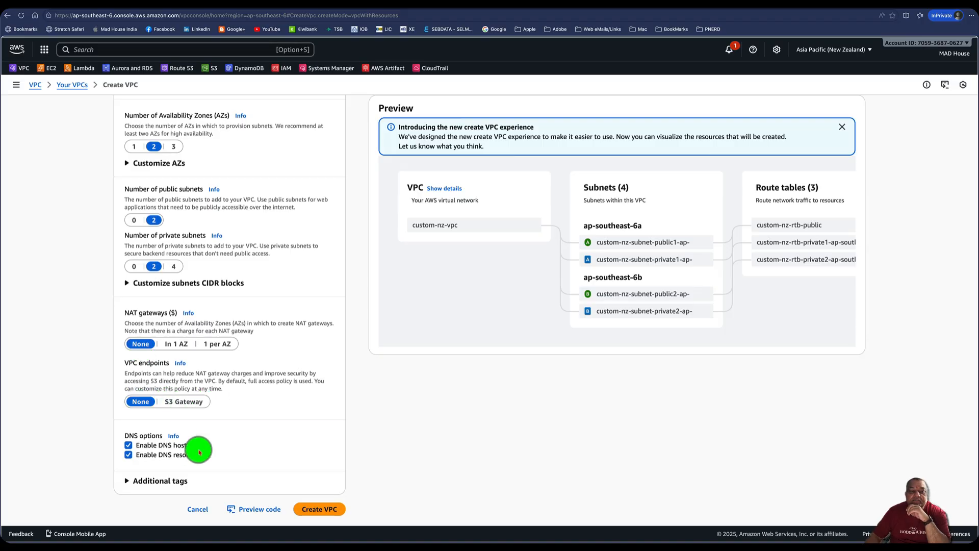
Step: Try the subnet layout with four private subnets and with three Availability Zones, returning to two of each
scroll(235, 439, "up", 3)
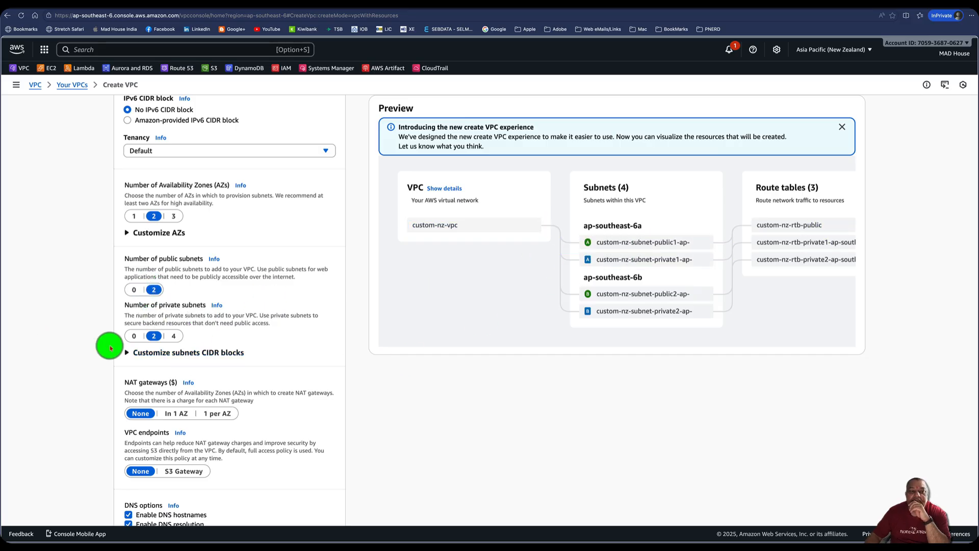
left_click(173, 336)
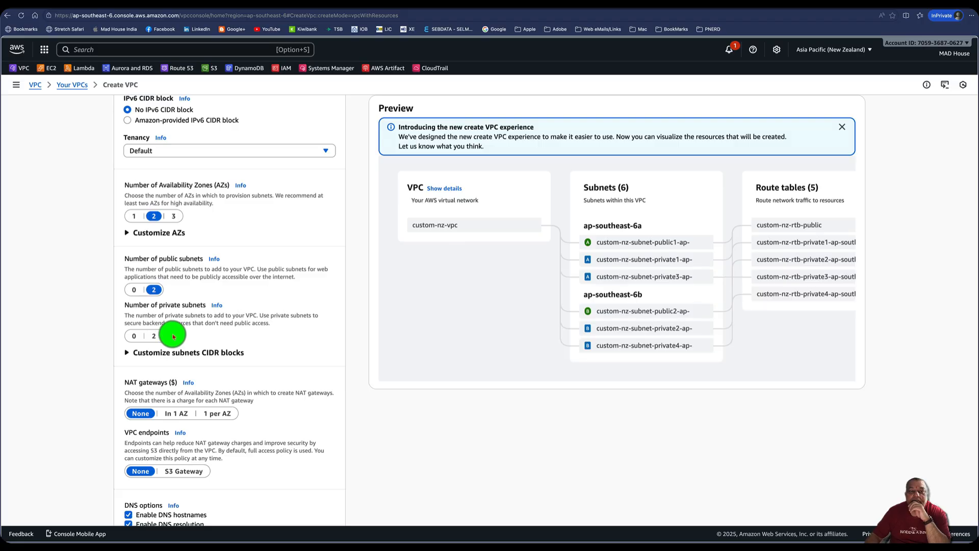
left_click(153, 336)
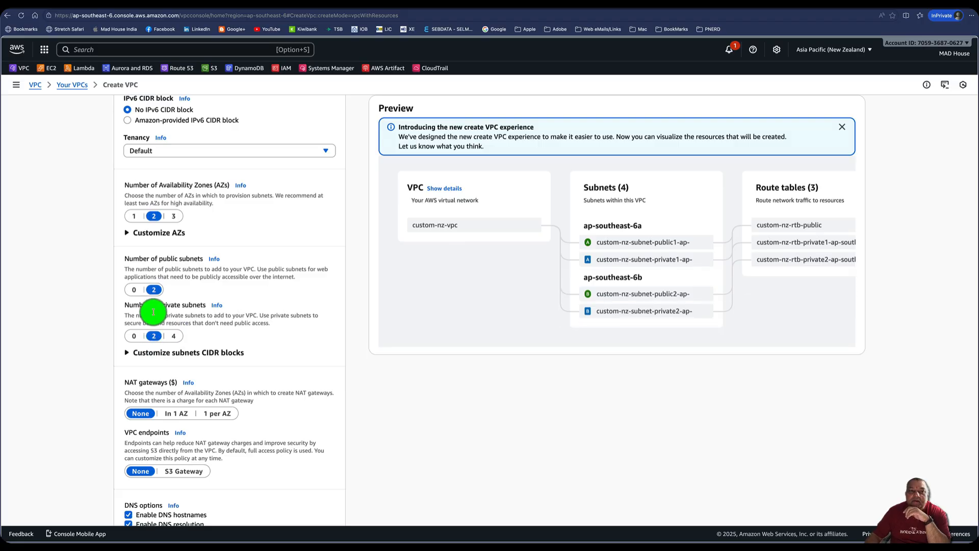
left_click(174, 216)
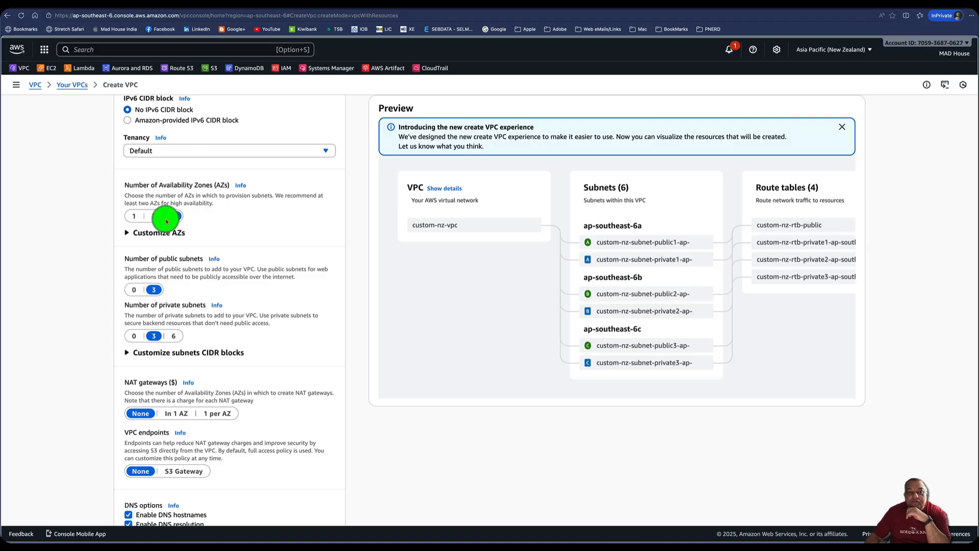
left_click(153, 216)
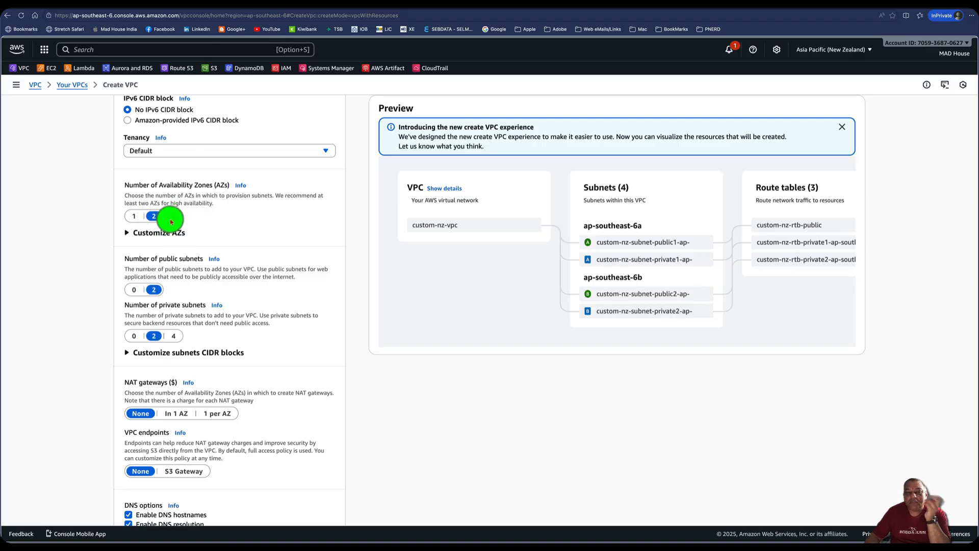
left_click(173, 216)
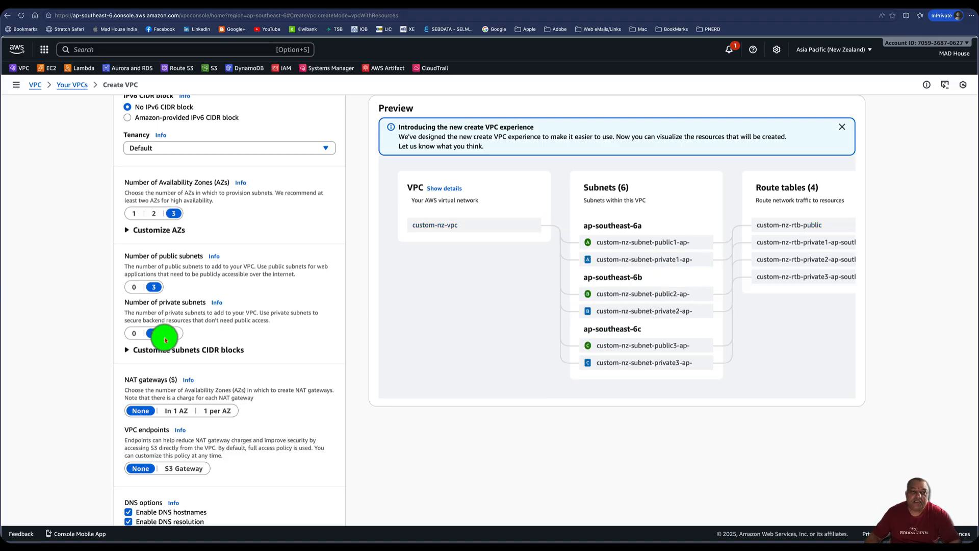
left_click(151, 213)
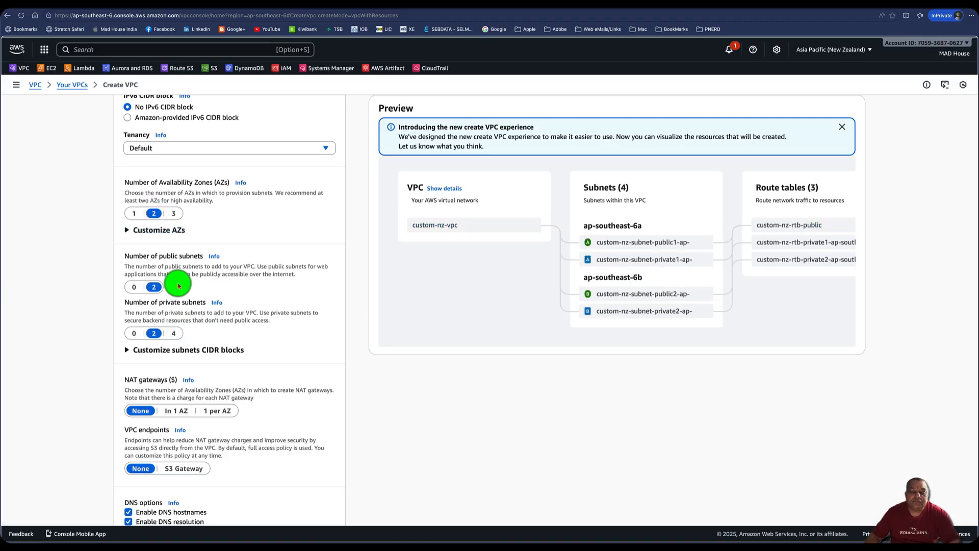
Step: Set the number of Availability Zones to 3 and create the VPC
left_click(174, 213)
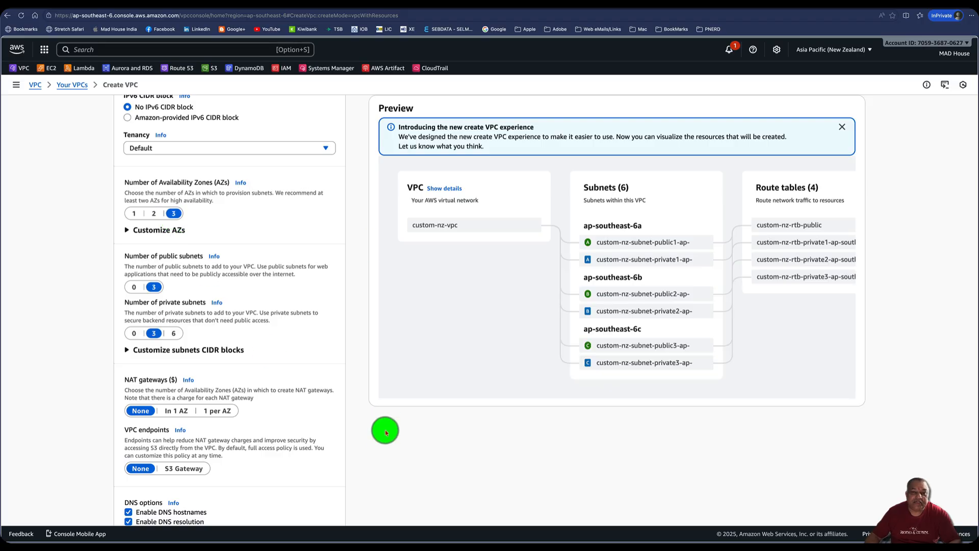
scroll(411, 444, "down", 2)
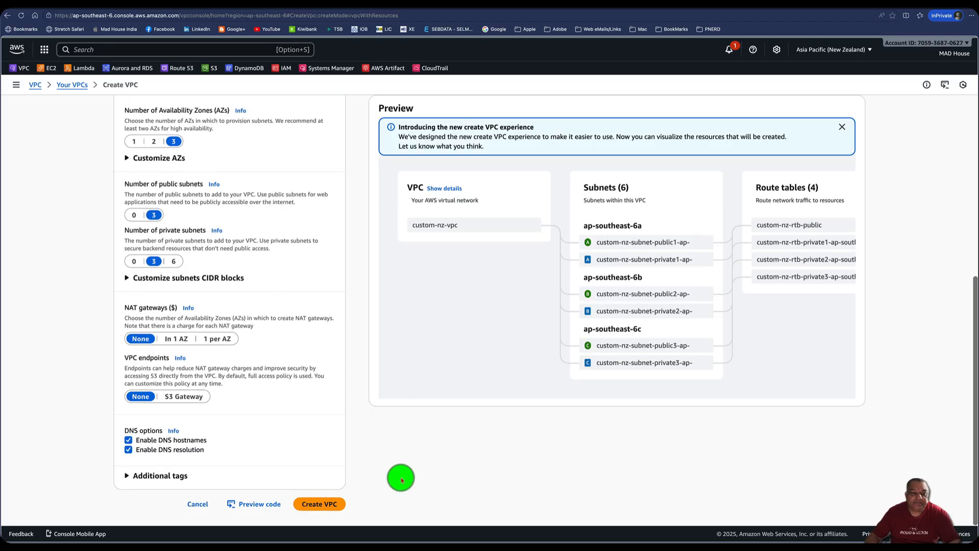
left_click(320, 504)
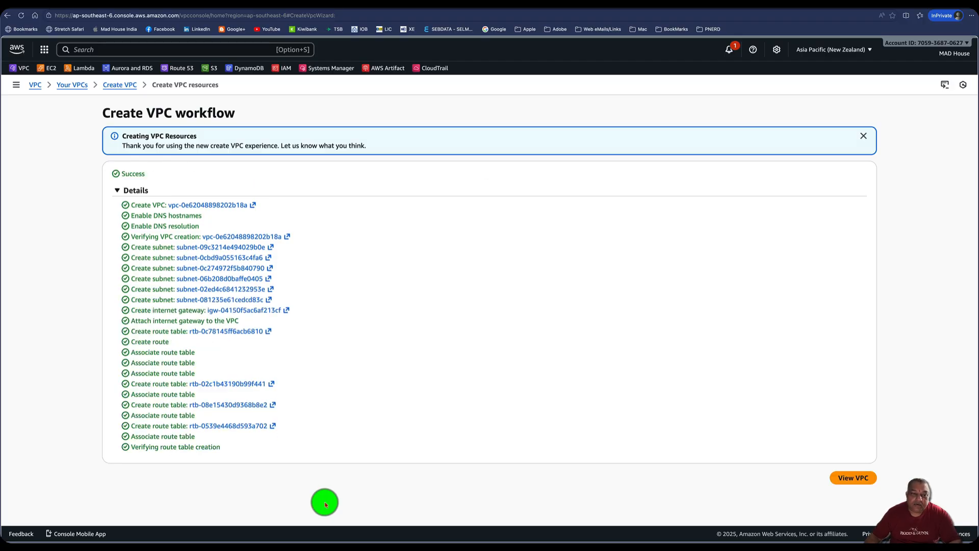
Step: Open the newly created VPC and examine its details and resource map
left_click(864, 479)
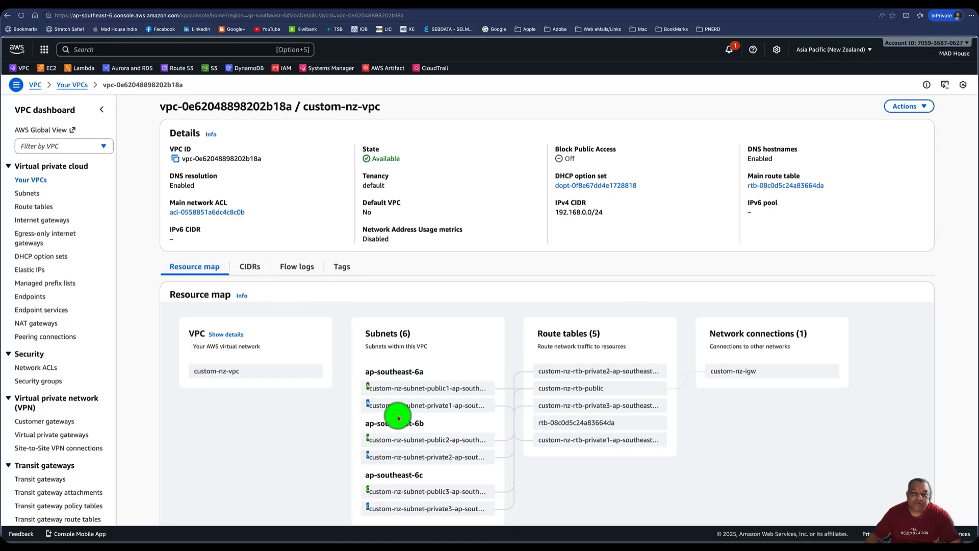
scroll(399, 418, "down", 1)
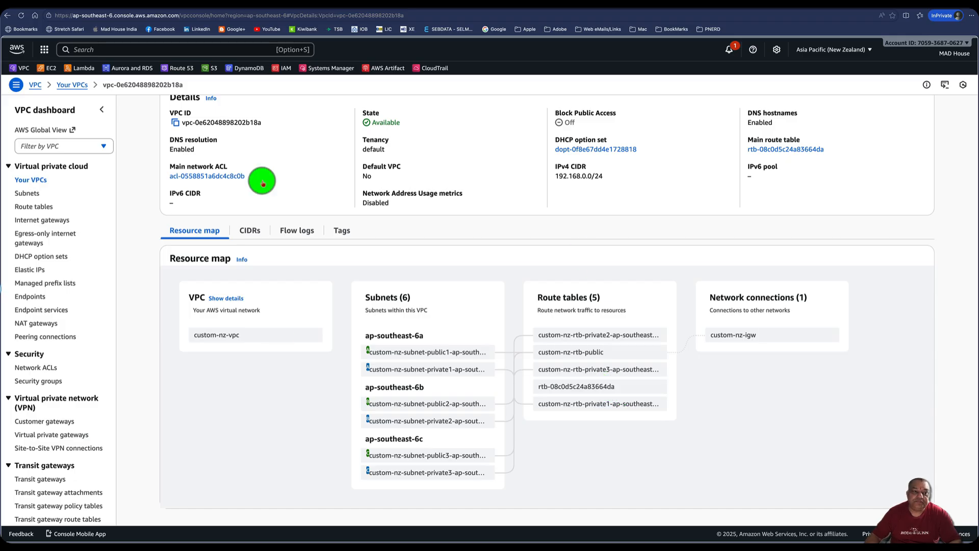
Step: Open the refreshed subnets list and widen the Name column to read the full subnet names
left_click(23, 193)
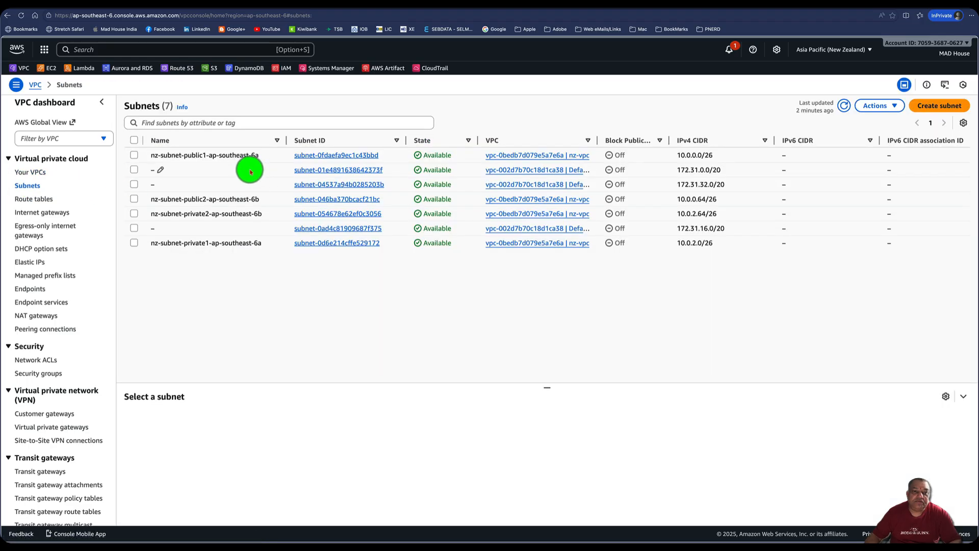
left_click(844, 106)
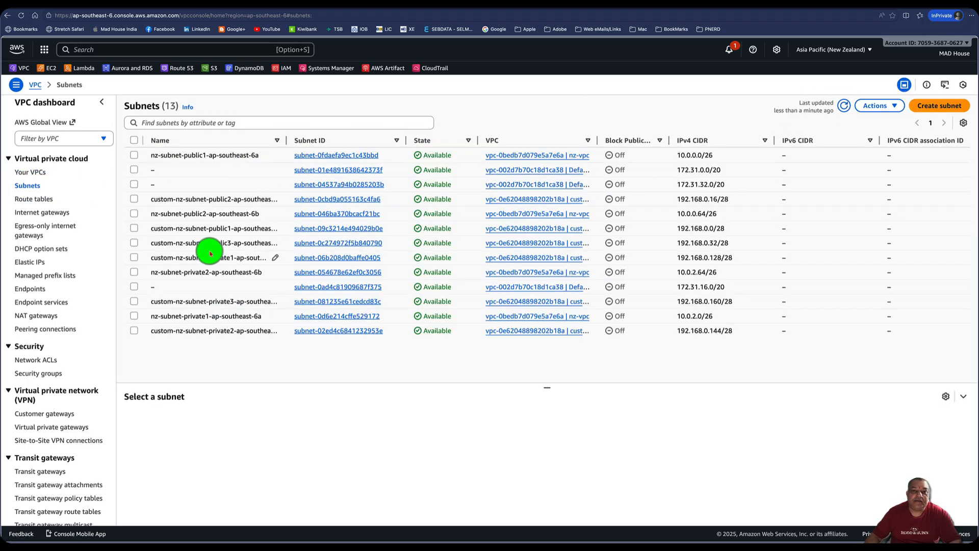
left_click_drag(290, 140, 386, 210)
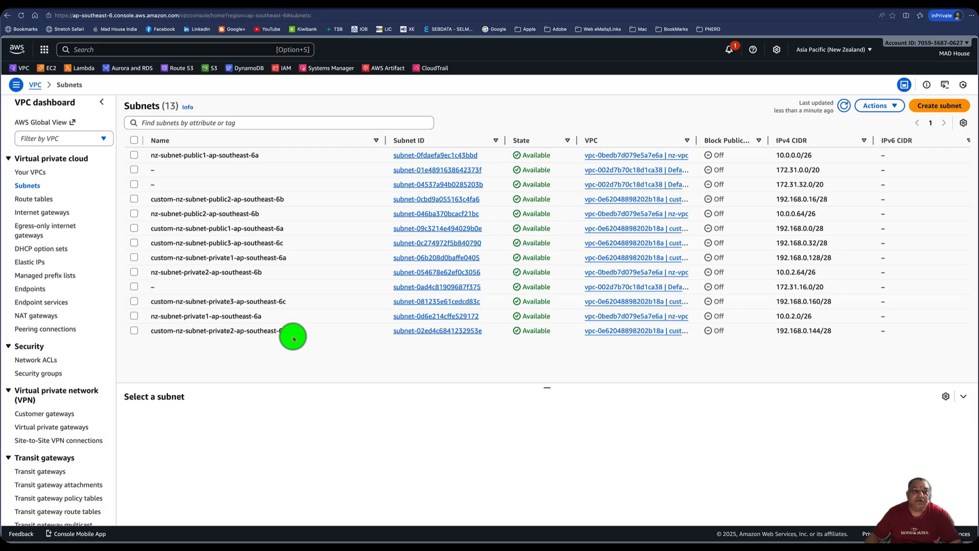
Step: Check the route tables and the refreshed internet gateways list for the new VPC's resources
left_click(51, 200)
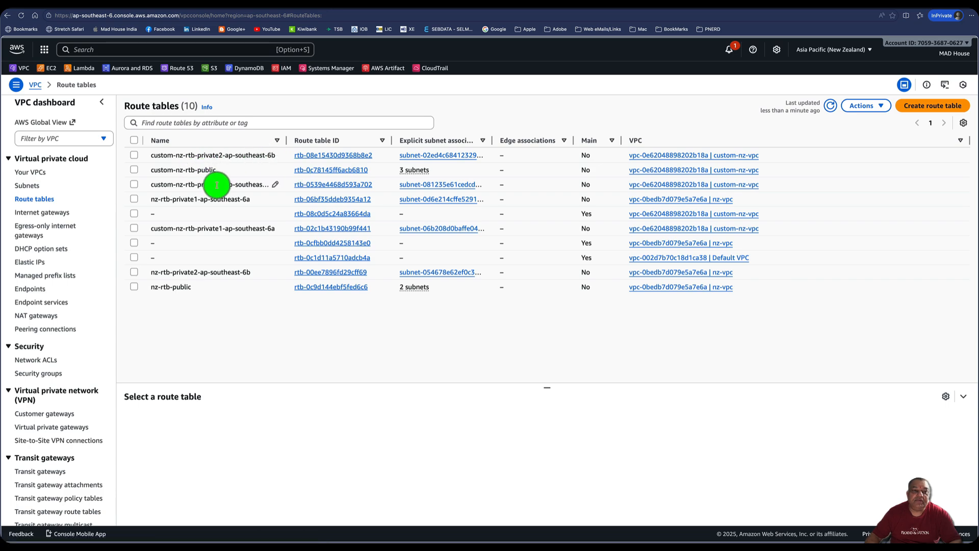
left_click(50, 213)
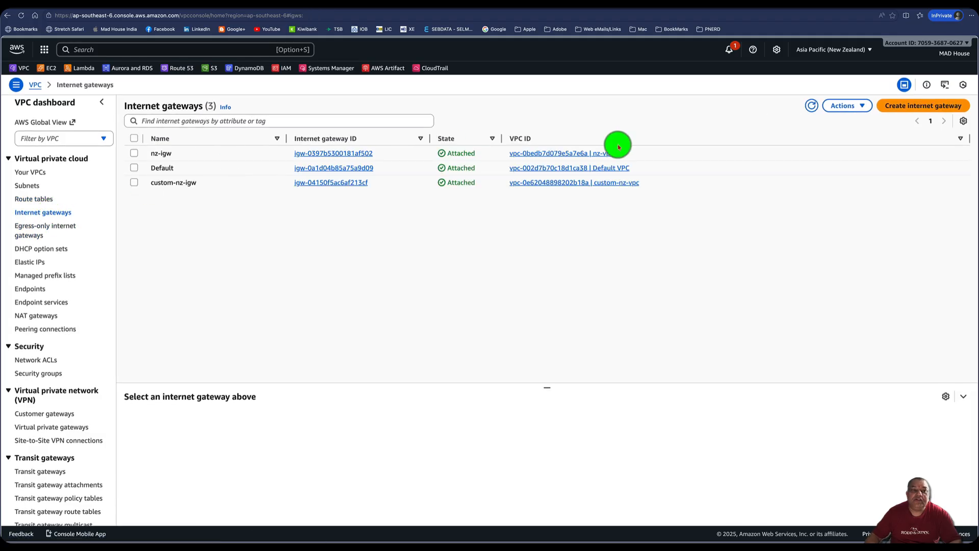
left_click(810, 107)
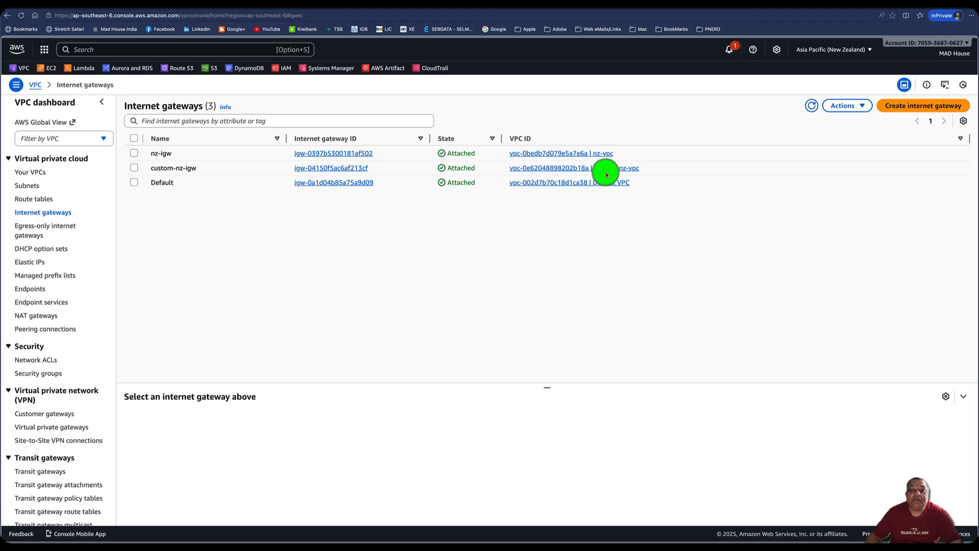
Step: Select the custom-nz-igw internet gateway and check its details and available actions
left_click(135, 169)
left_click(851, 106)
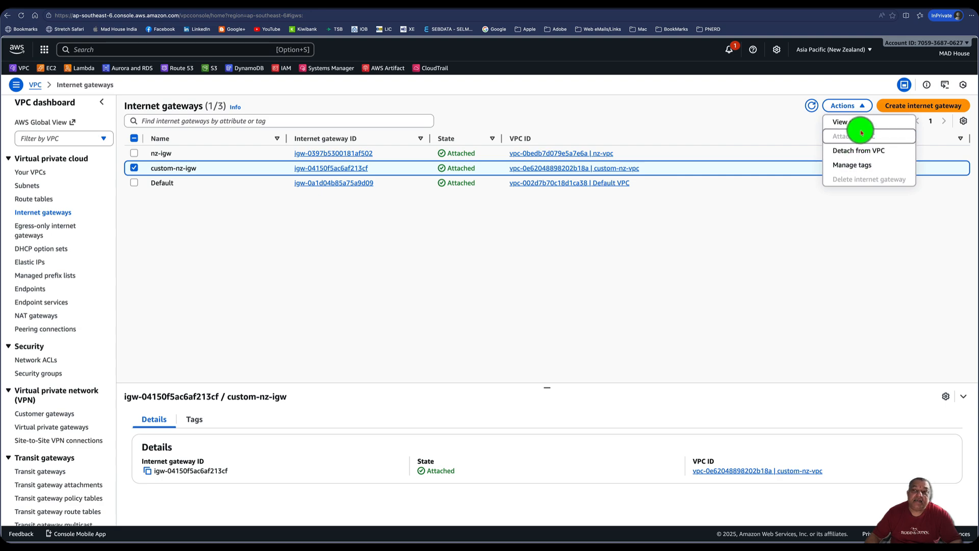
left_click(588, 249)
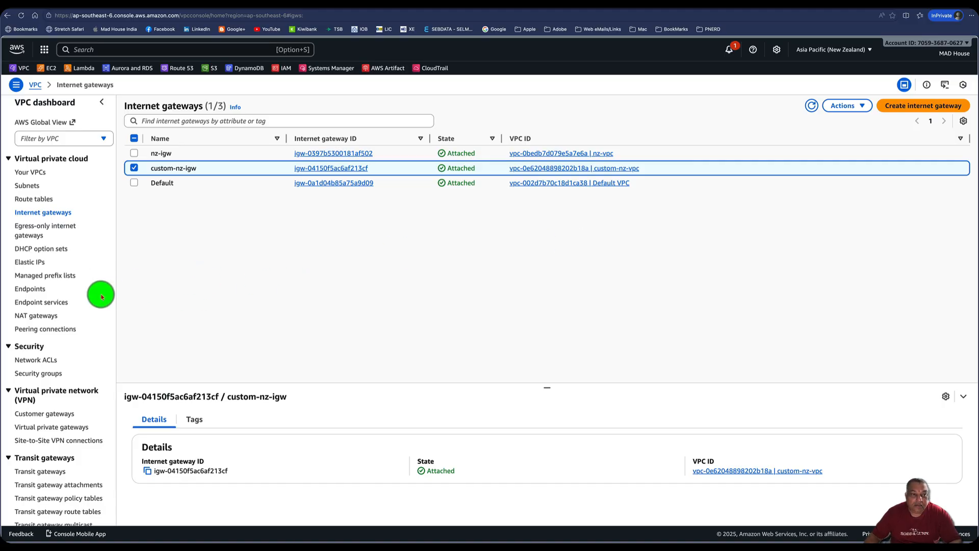
scroll(90, 349, "down", 1)
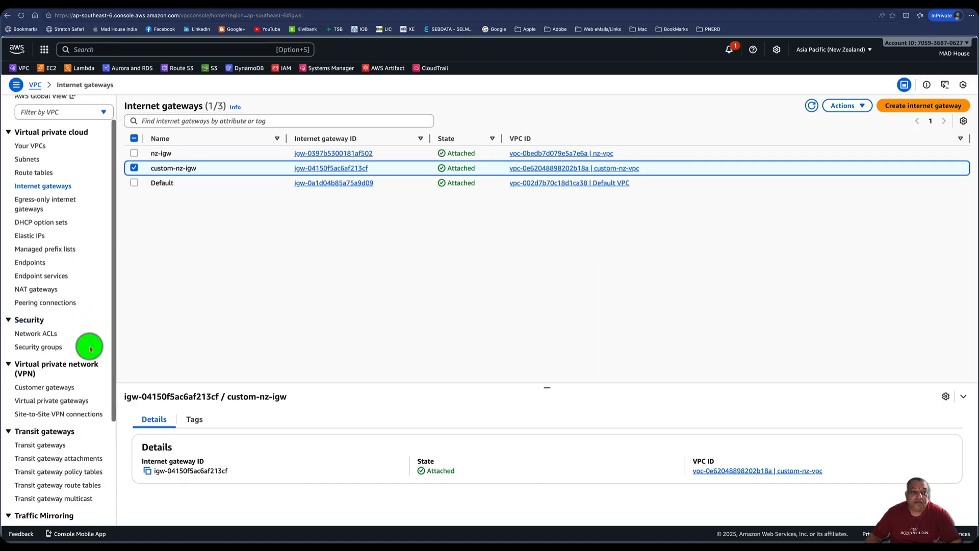
scroll(79, 367, "down", 5)
scroll(61, 408, "down", 2)
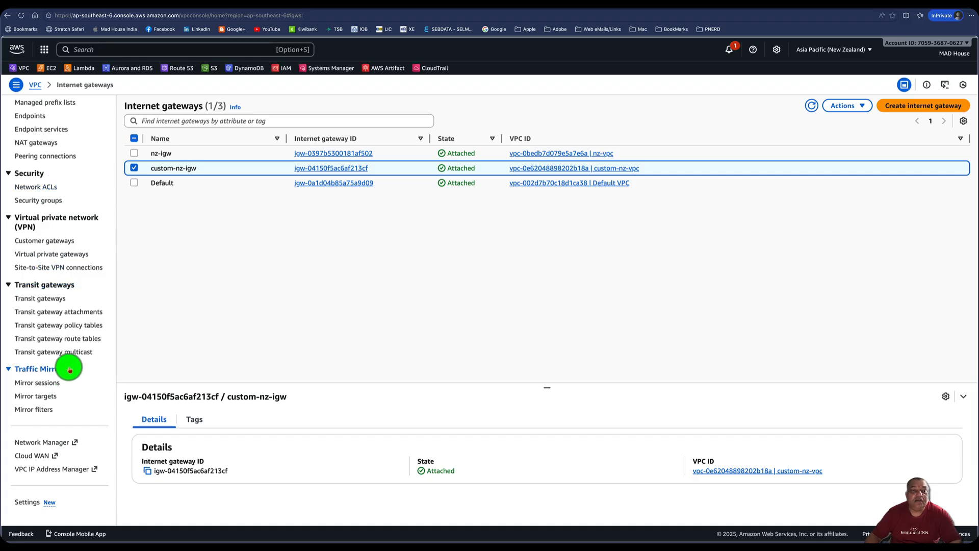
scroll(67, 393, "up", 8)
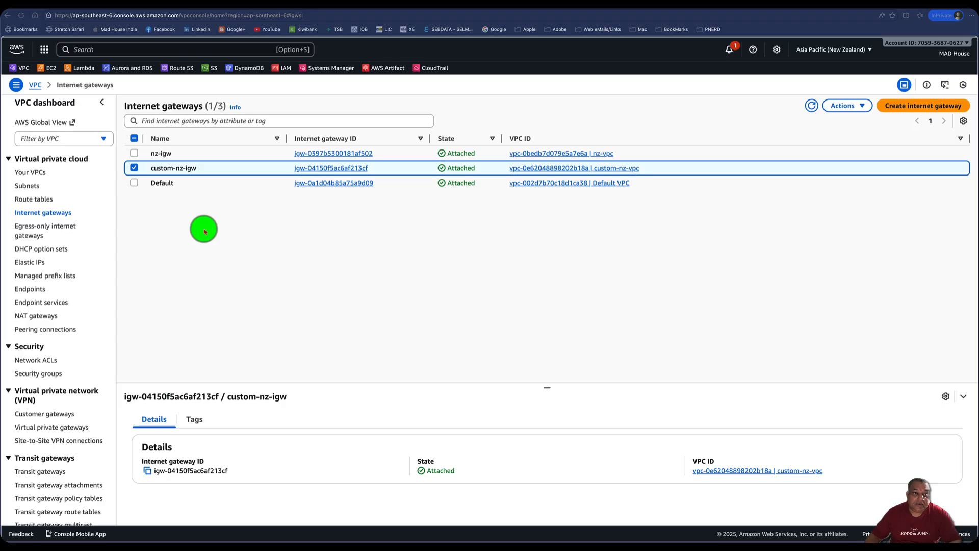
Step: From the list of VPCs, delete nz-vpc and its associated resources, entering "delete" as confirmation
left_click(38, 86)
left_click(35, 87)
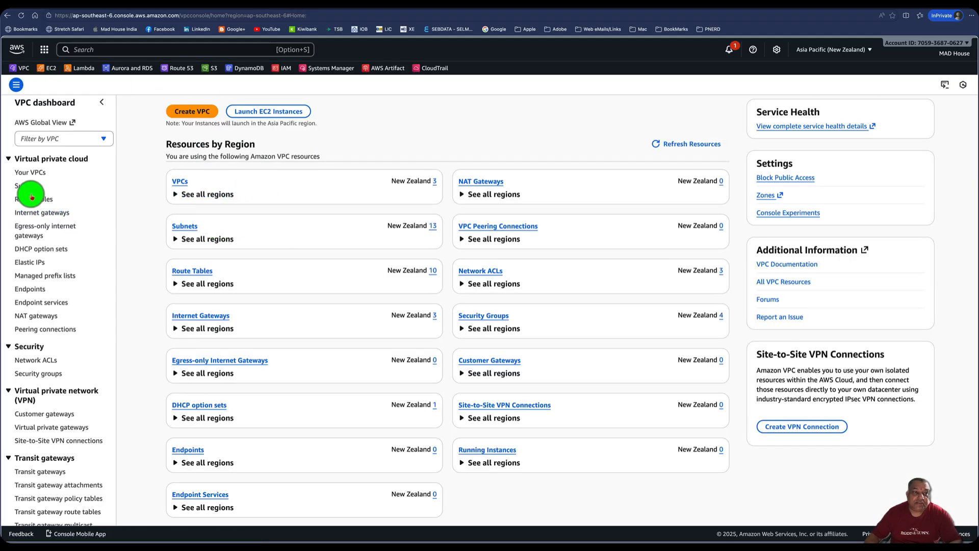
left_click(27, 171)
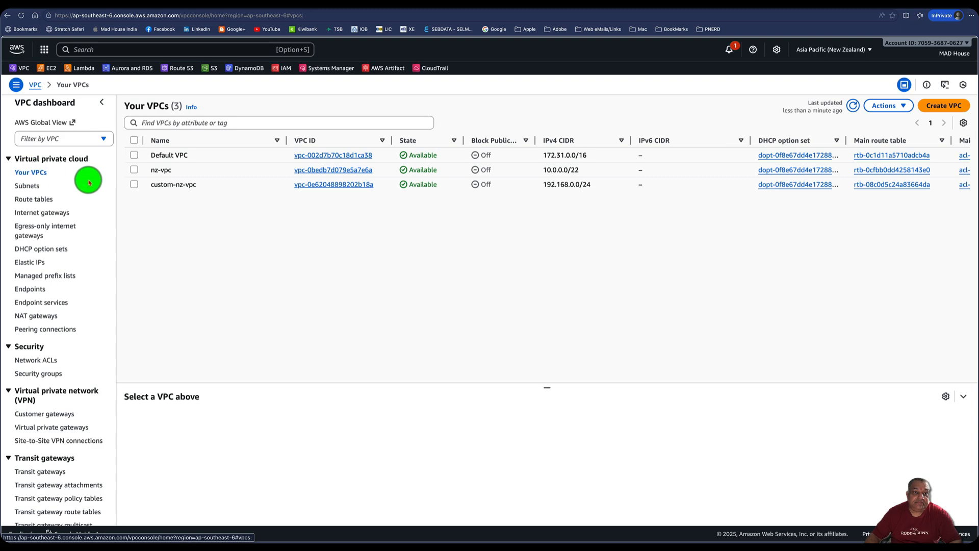
left_click(135, 171)
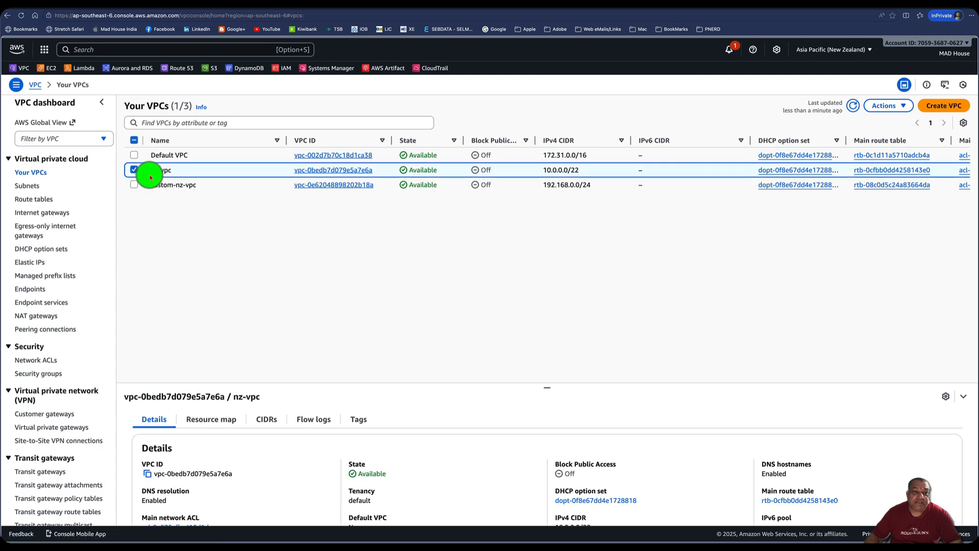
left_click(901, 106)
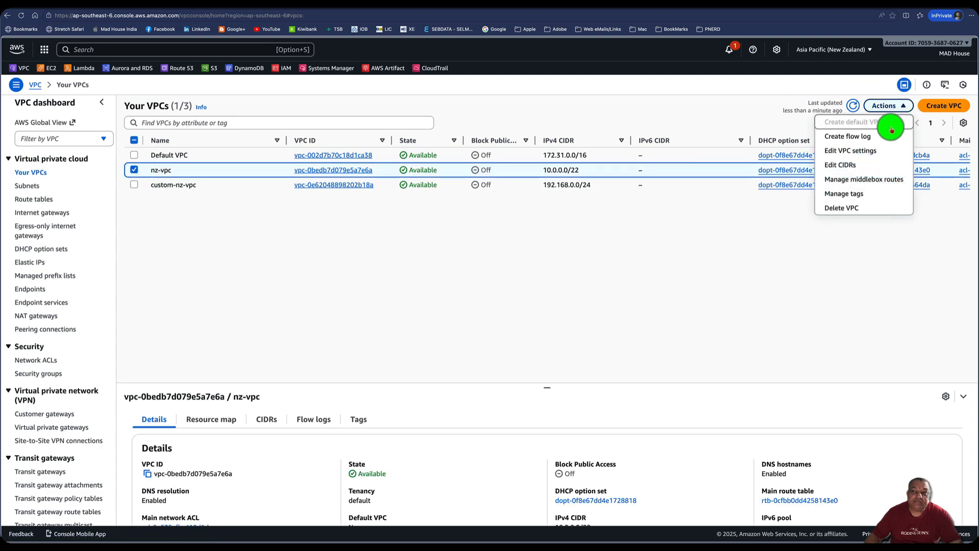
left_click(865, 208)
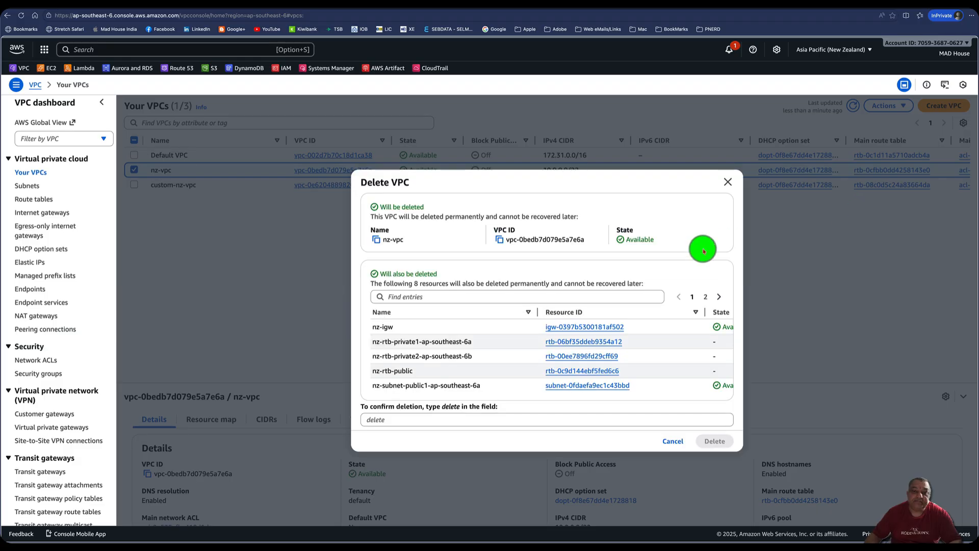
left_click(457, 418)
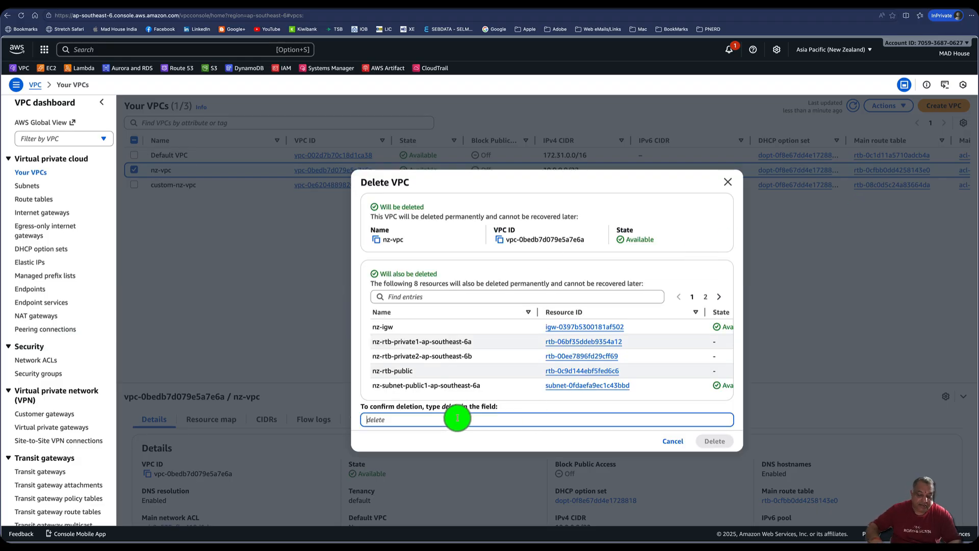
type("delete")
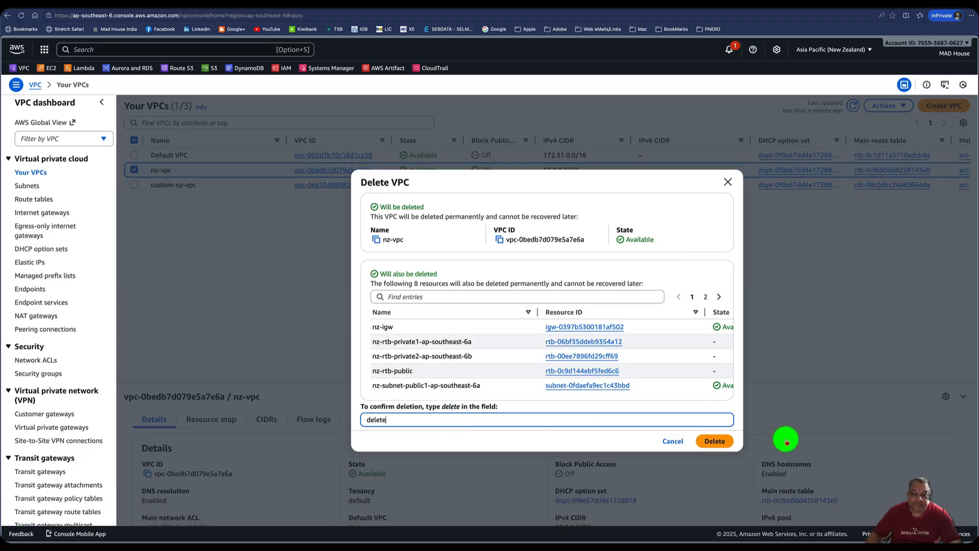
left_click(714, 441)
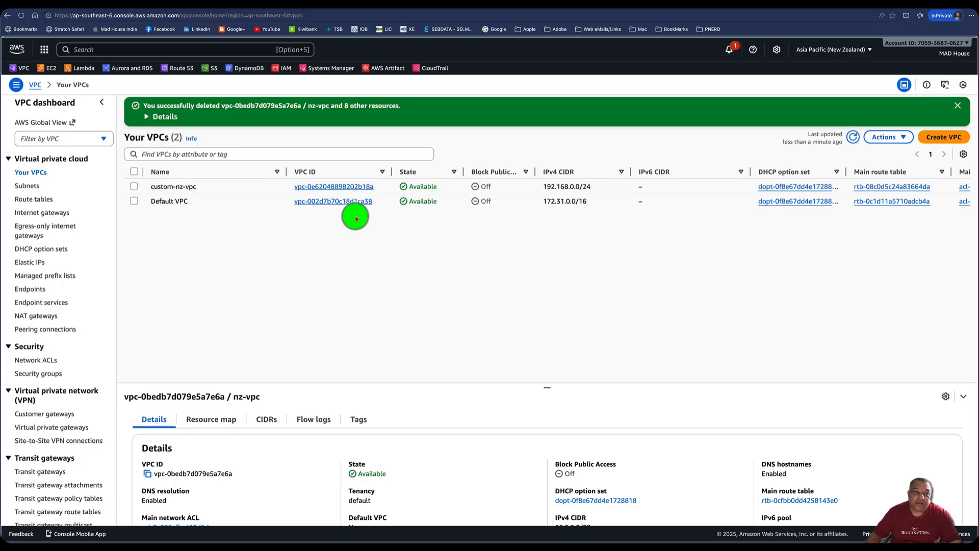
Step: Delete custom-nz-vpc with its associated resources, entering "delete" as confirmation, and refresh the VPC list
left_click(134, 186)
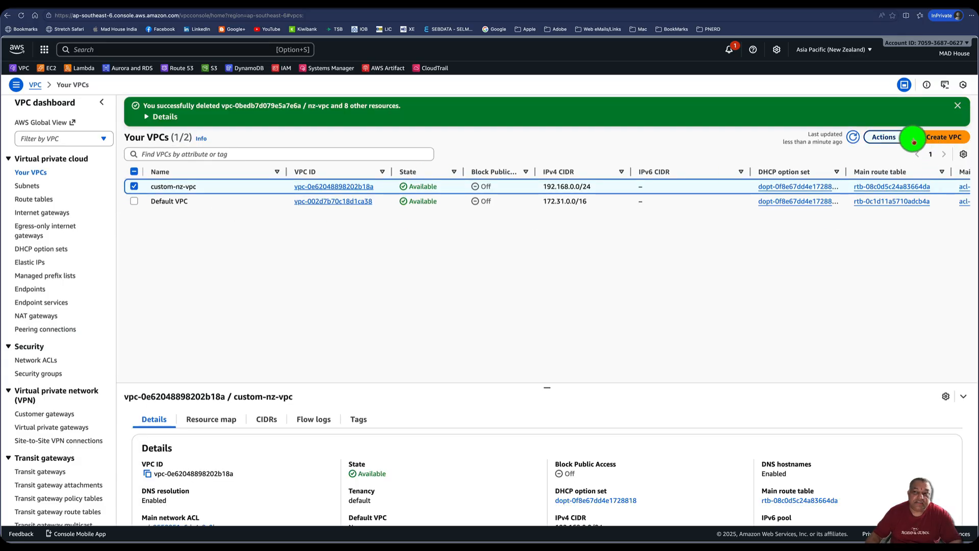
left_click(897, 137)
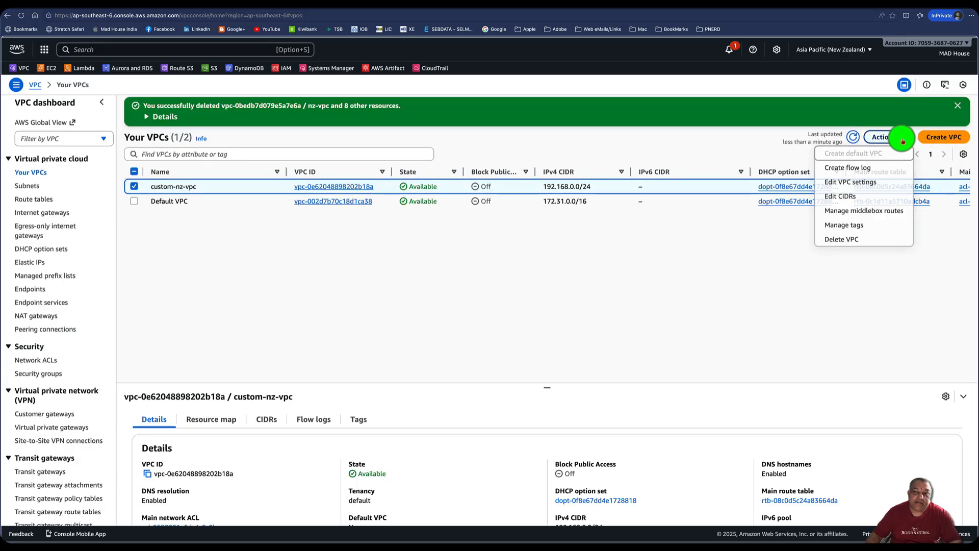
left_click(863, 238)
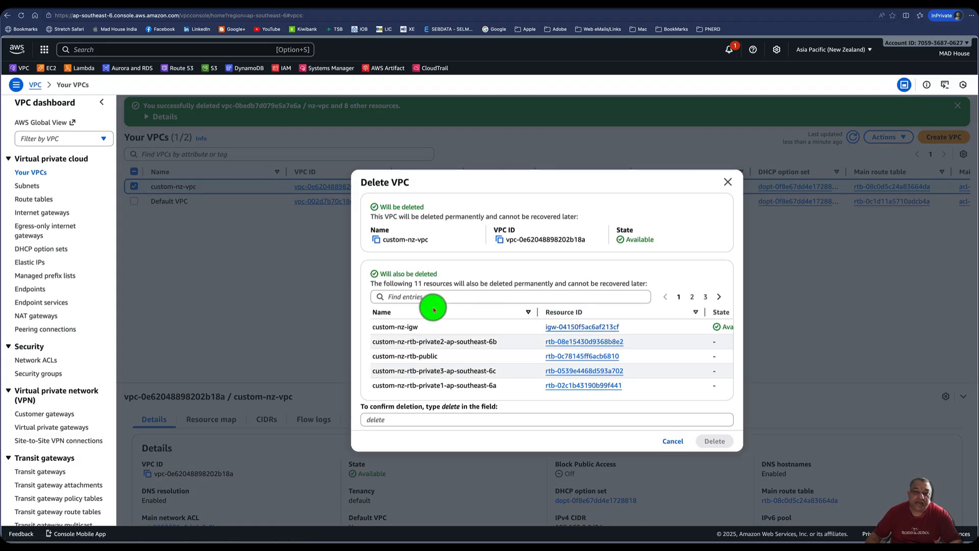
left_click(403, 421)
type("delete")
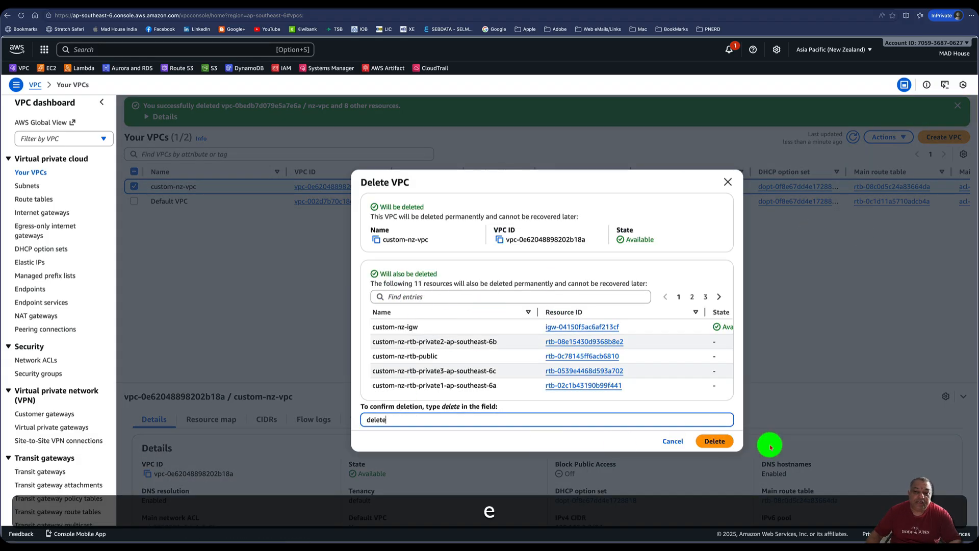
left_click(715, 440)
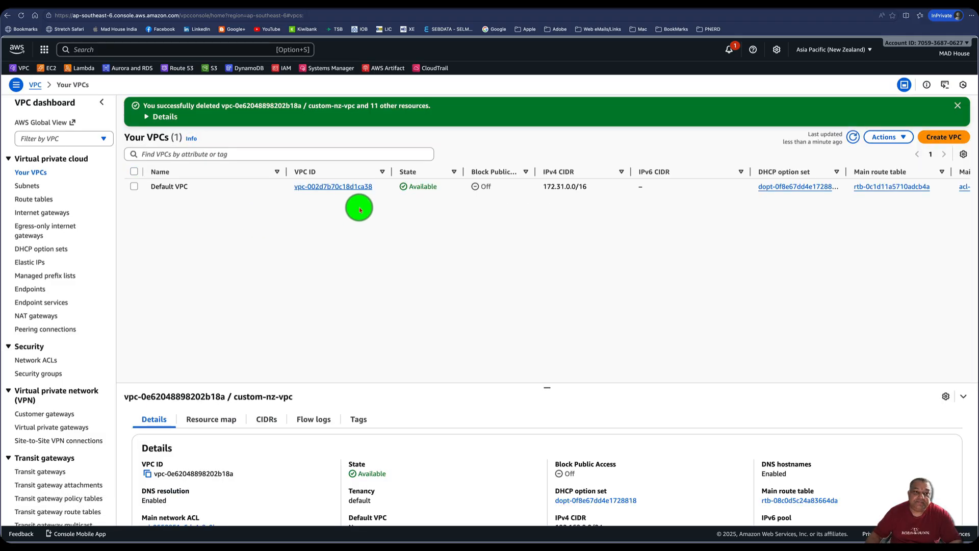
left_click(853, 136)
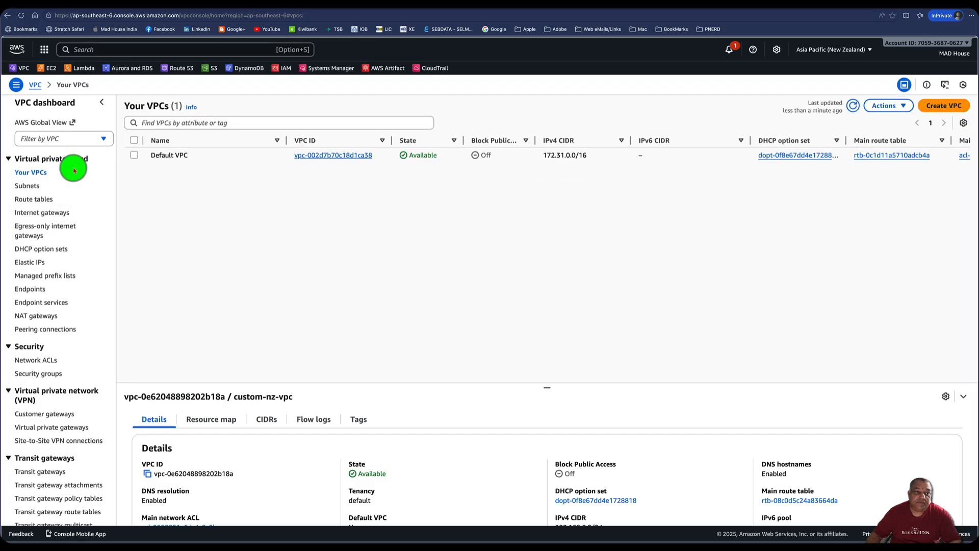
Step: Select the Default VPC, enlarge its details pane and examine its resource map
left_click(146, 154)
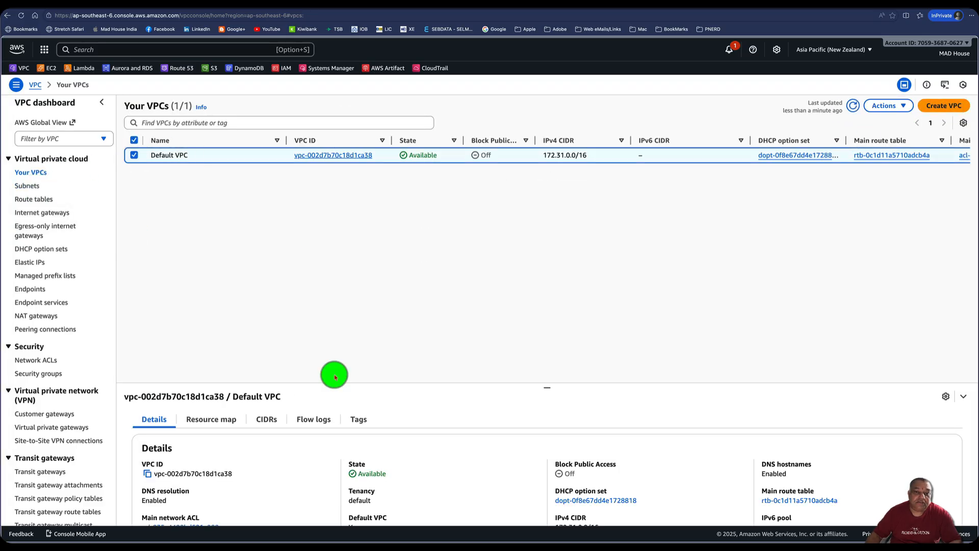
left_click_drag(550, 381, 554, 261)
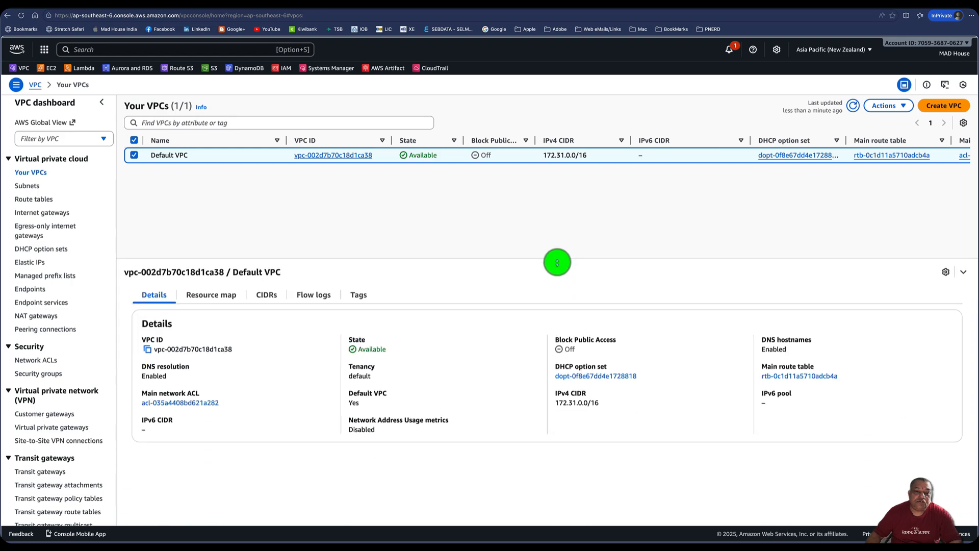
left_click(212, 294)
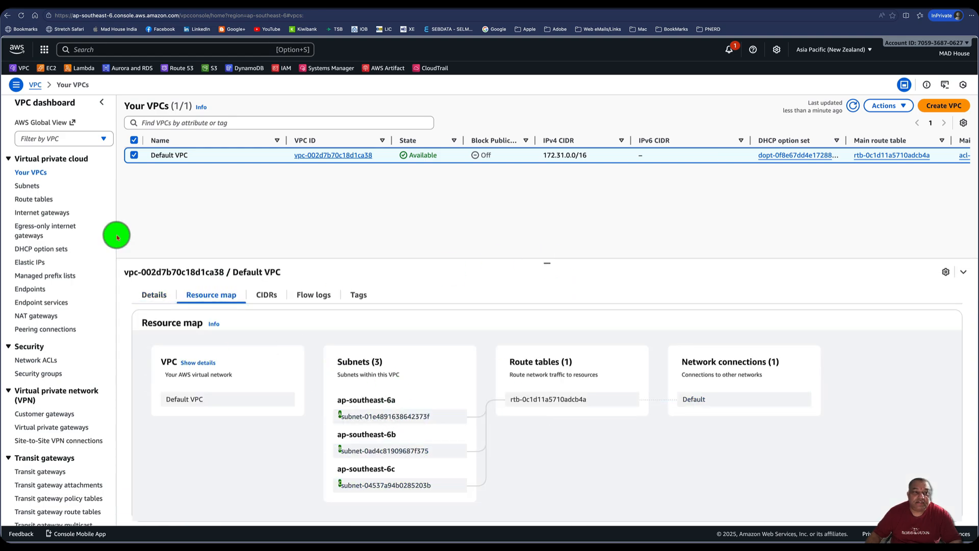
Step: Check the refreshed lists of subnets, route tables and internet gateways for what is left after the VPC deletions
left_click(23, 185)
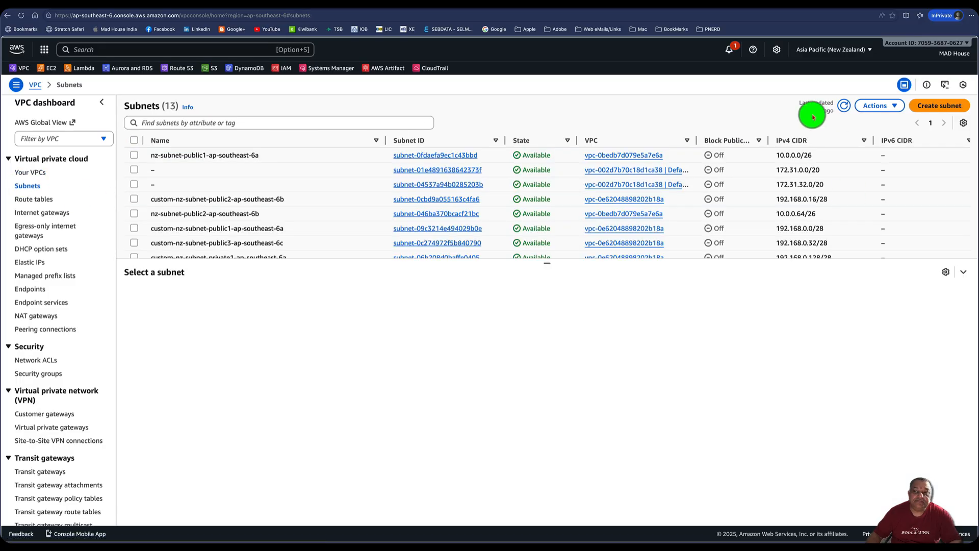
left_click(844, 106)
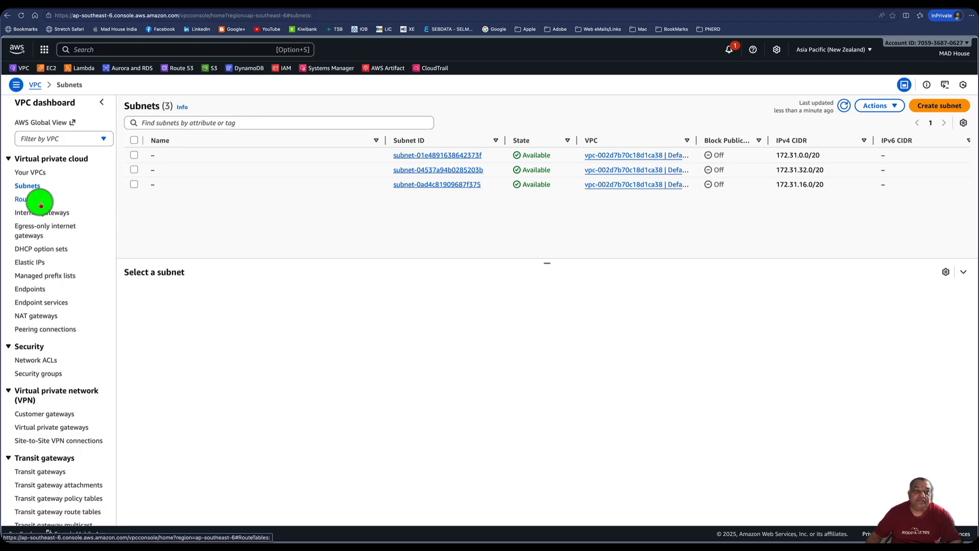
left_click(37, 200)
left_click(830, 106)
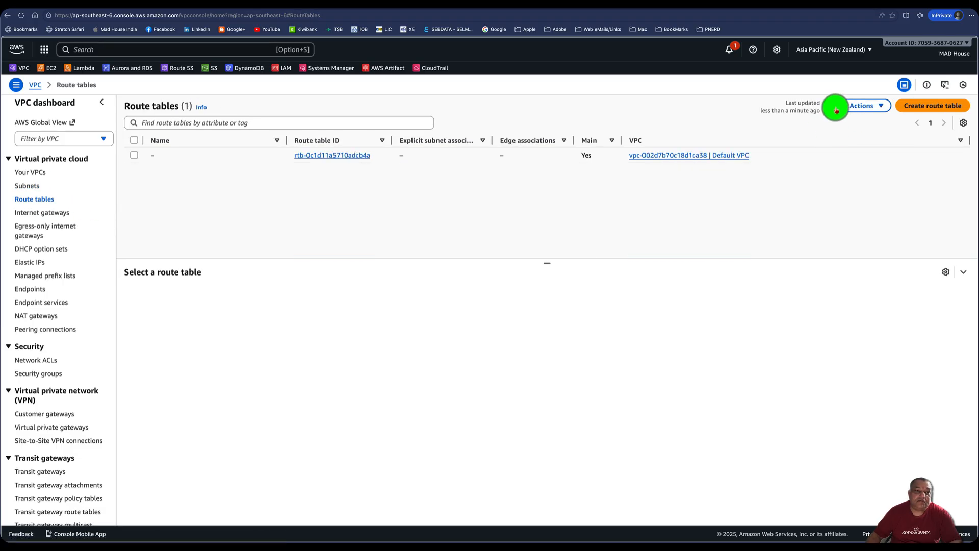
left_click(55, 212)
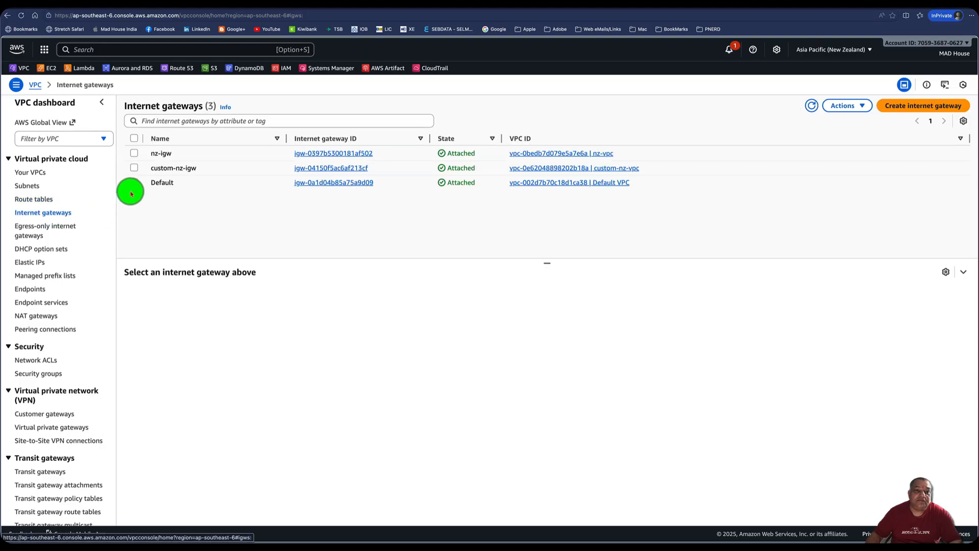
left_click(811, 106)
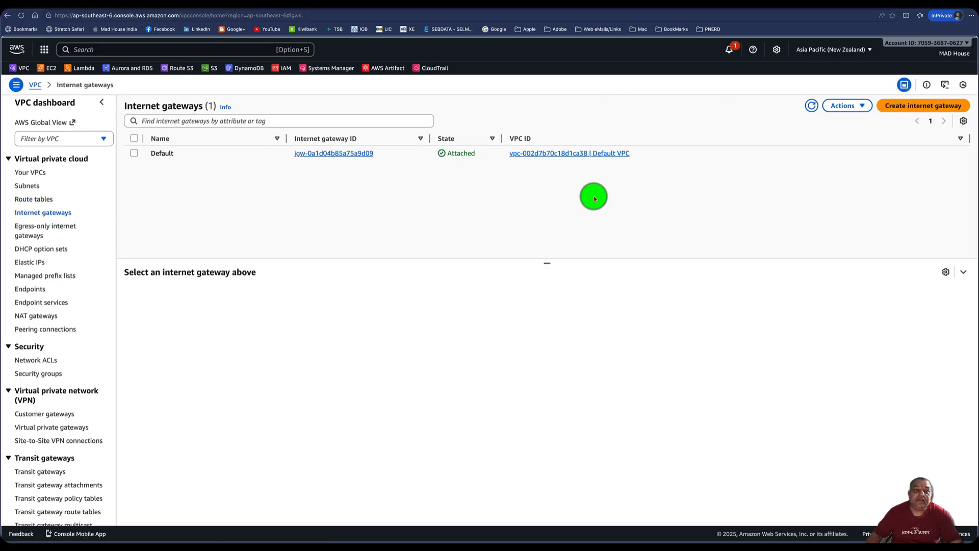
Step: Delete the Default VPC, acknowledging the deletion and entering "delete default vpc" as confirmation, and refresh the VPC list
left_click(26, 175)
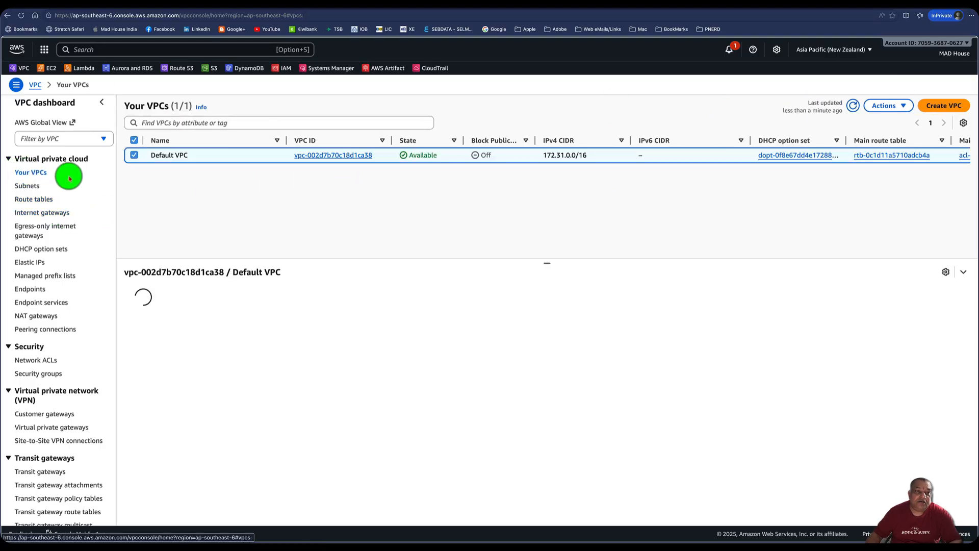
left_click(888, 107)
left_click(870, 207)
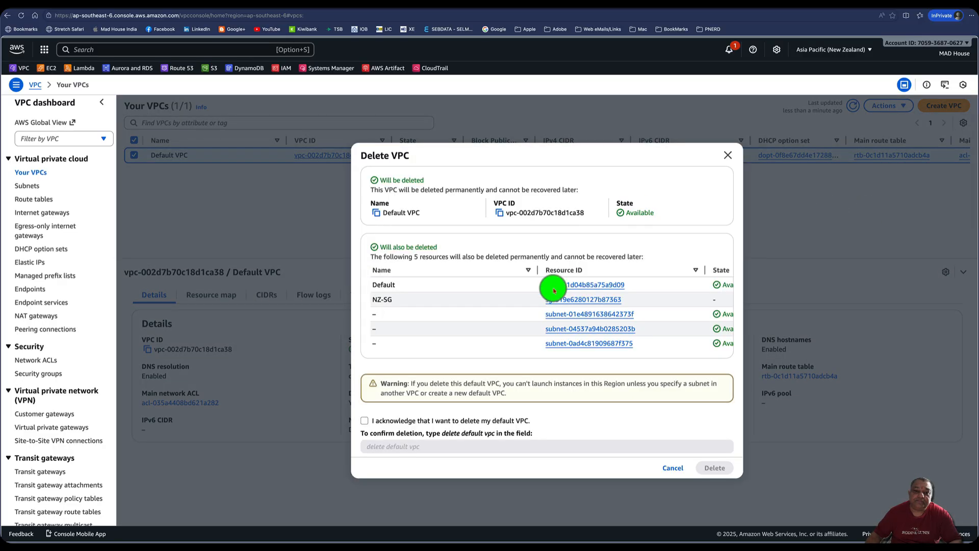
left_click(364, 420)
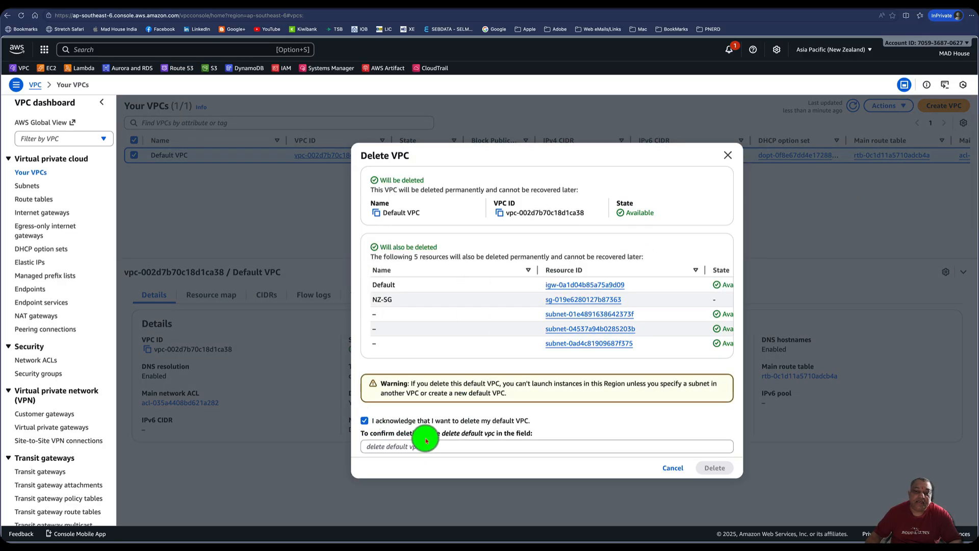
left_click_drag(458, 437, 495, 438)
key("super+c")
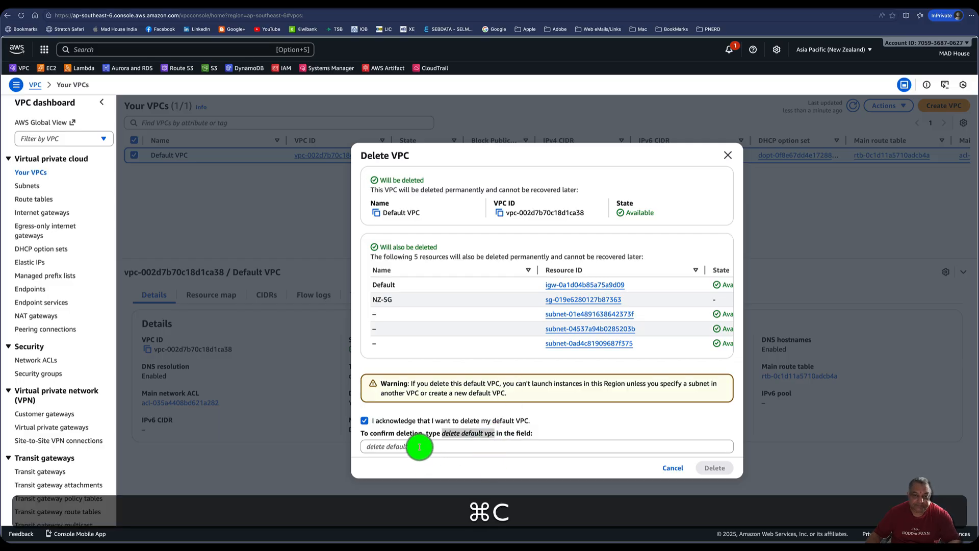
left_click(420, 447)
key("super+v")
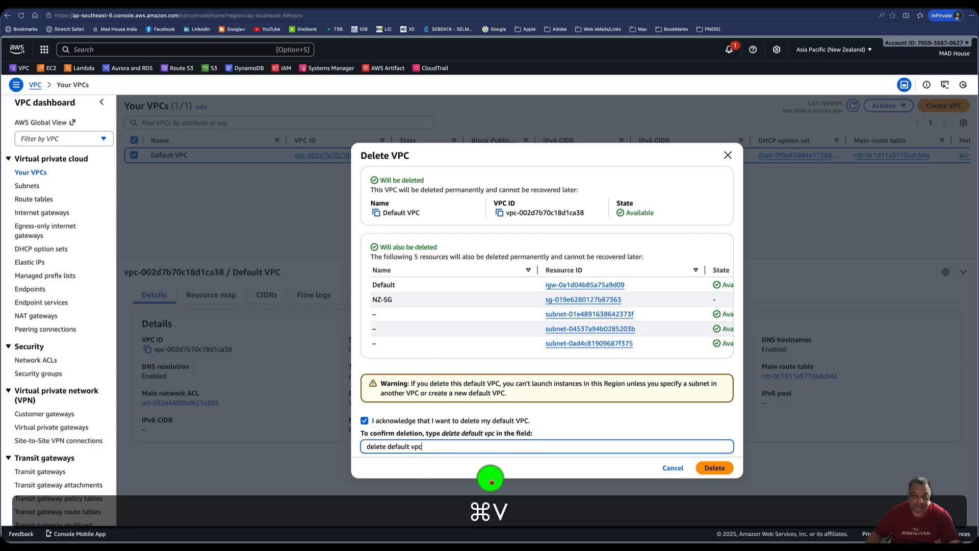
left_click(714, 467)
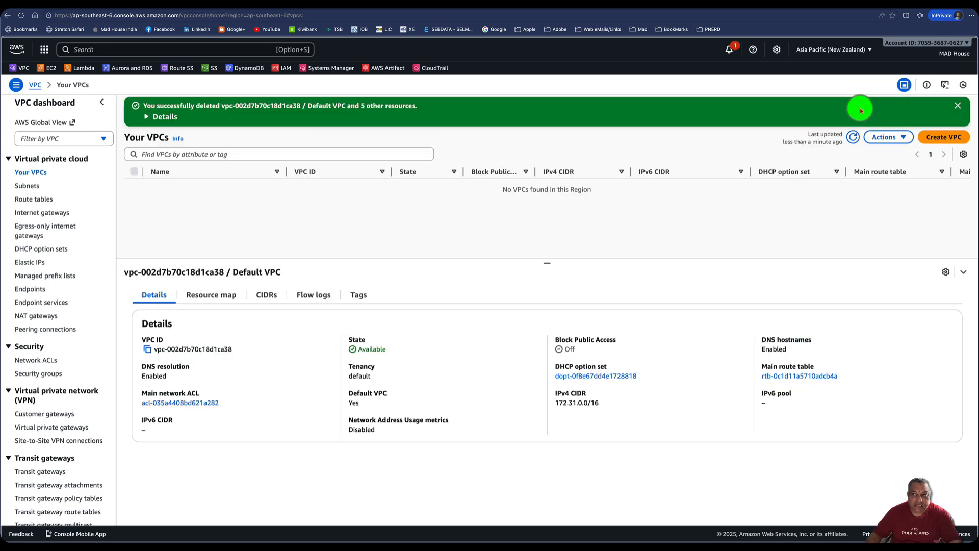
left_click(854, 139)
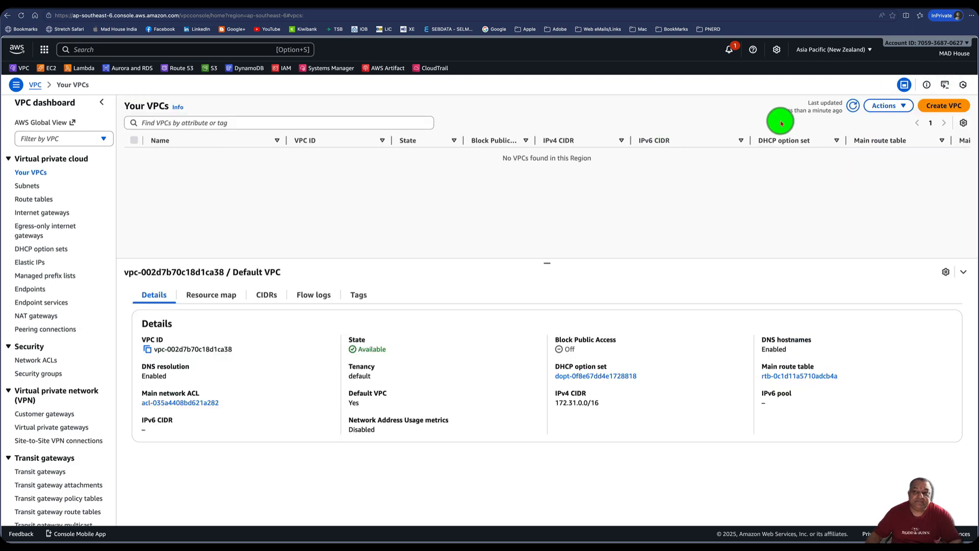
Step: Create a VPC-only resource named custom-vpc-nz with the manual IPv4 CIDR 192.168.0.0/24
left_click(942, 104)
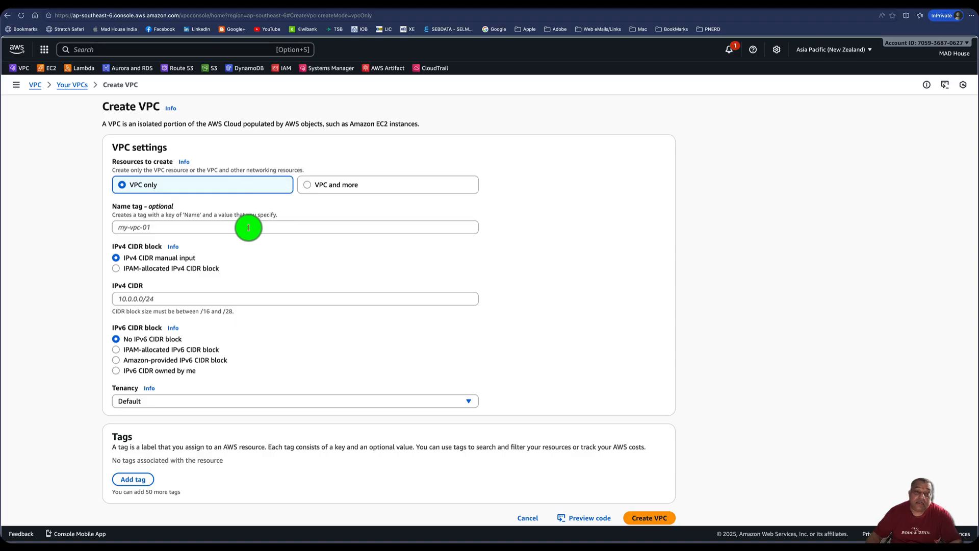
left_click(213, 227)
type("custom-vpc-n")
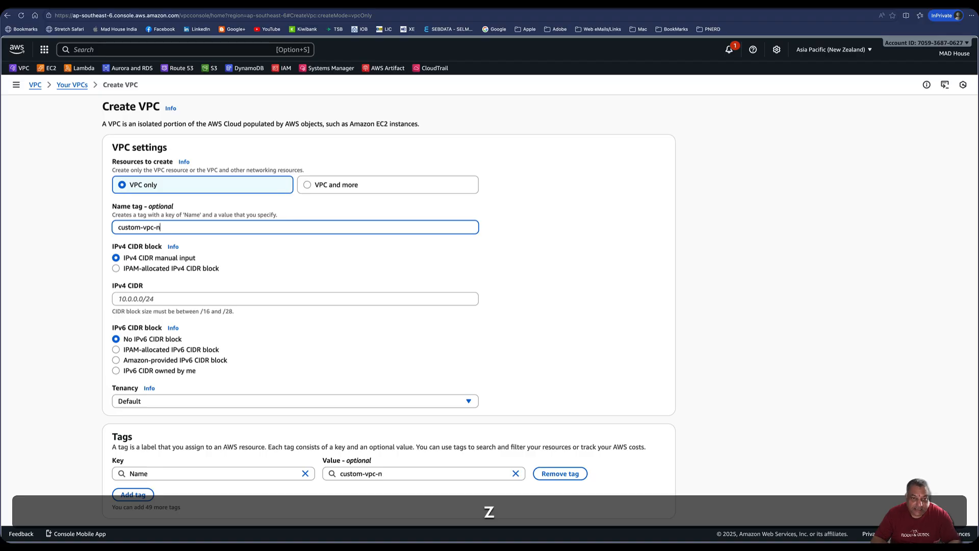
type("z")
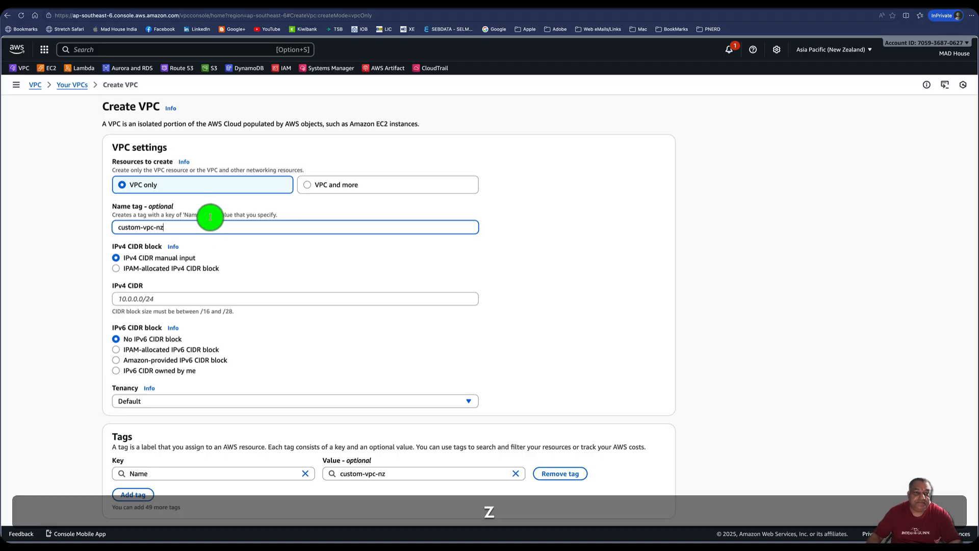
left_click(198, 299)
type("192.168.0.0/24")
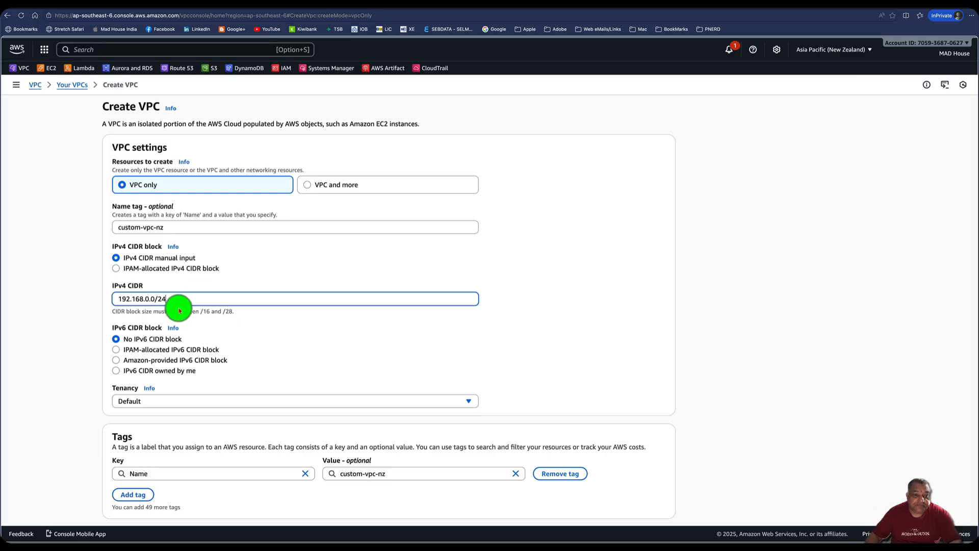
scroll(192, 315, "down", 1)
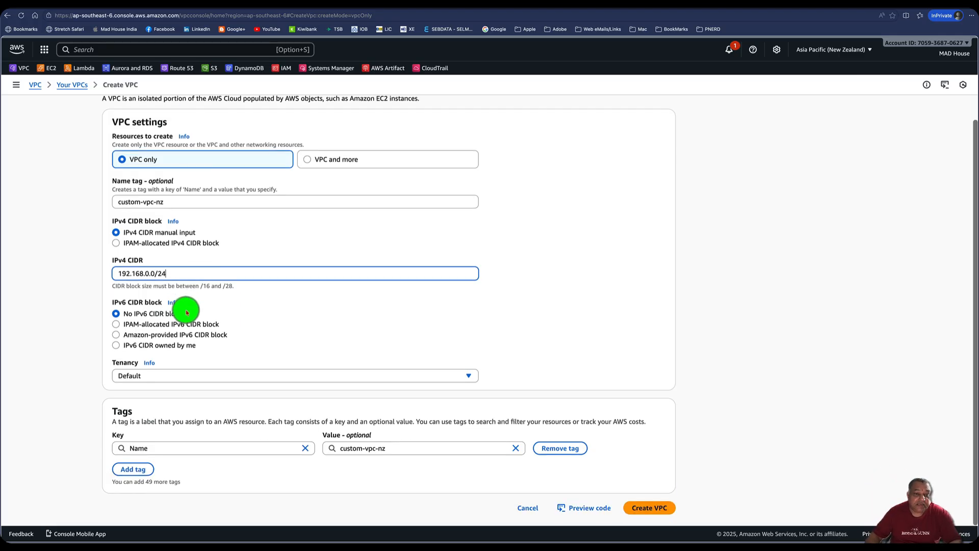
left_click(656, 508)
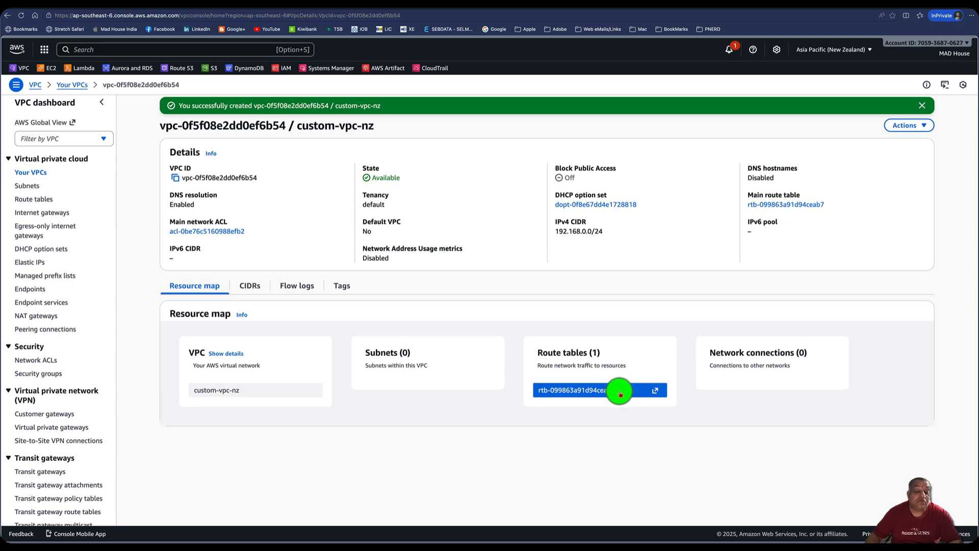
Step: Start a new subnet in the custom-vpc-nz VPC and name it custom-pub-sn1
left_click(23, 187)
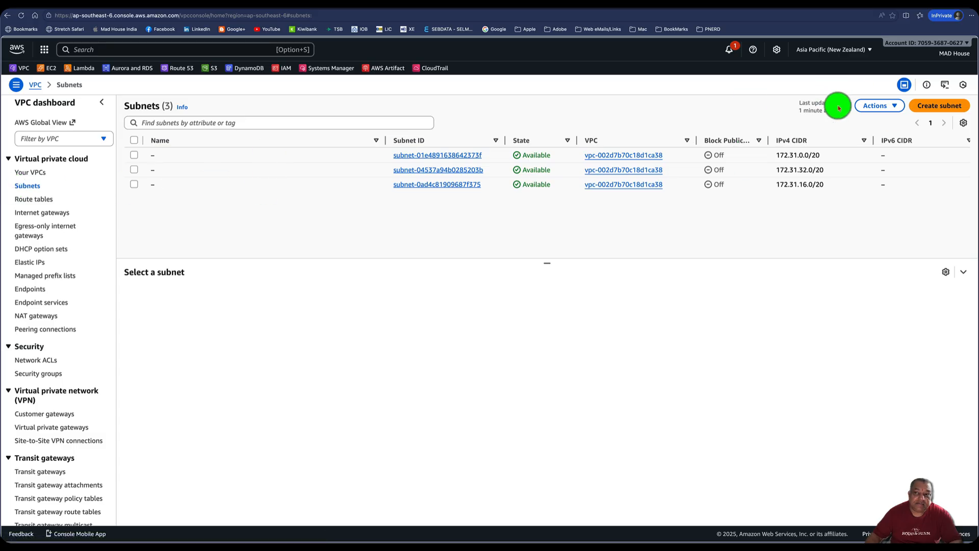
left_click(839, 108)
left_click(940, 106)
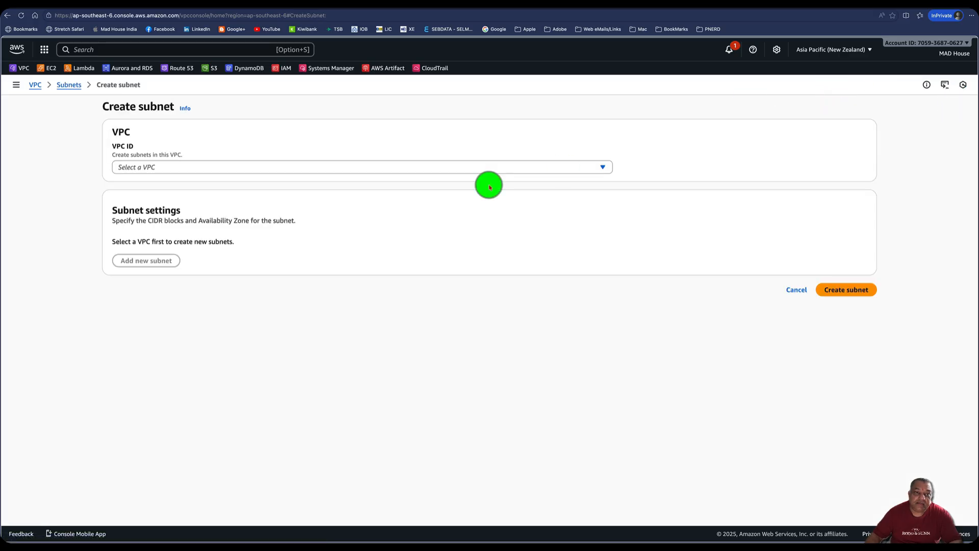
left_click(306, 166)
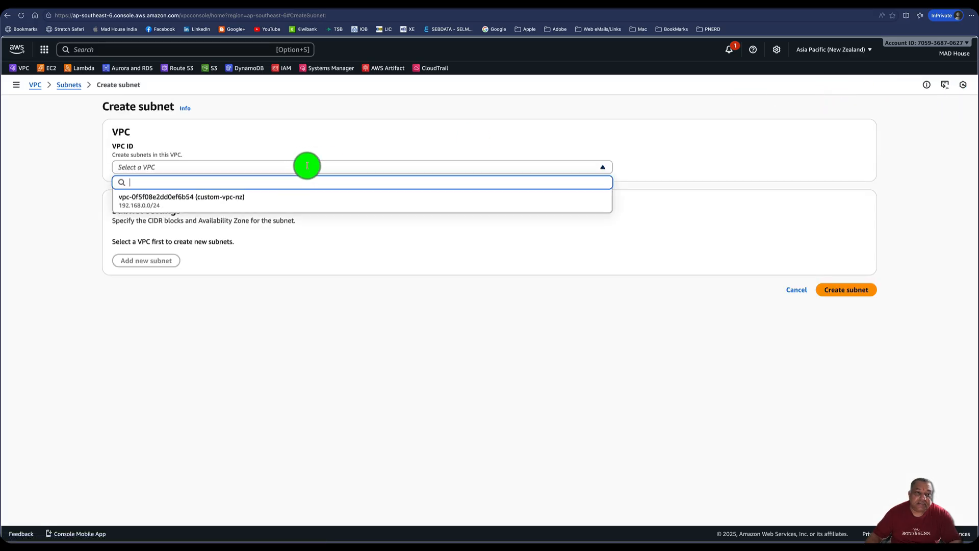
left_click(280, 197)
scroll(195, 280, "down", 2)
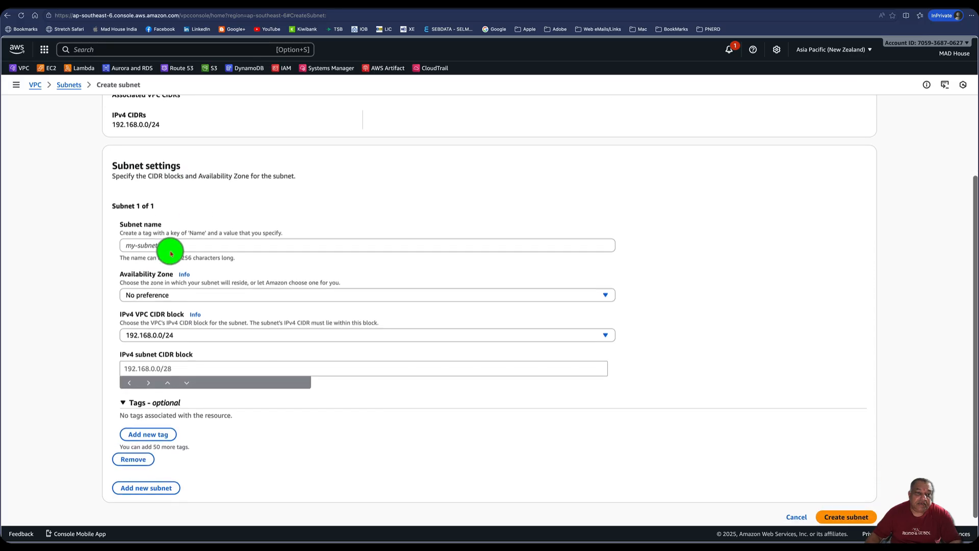
left_click(166, 245)
type("custom-pub-sn1")
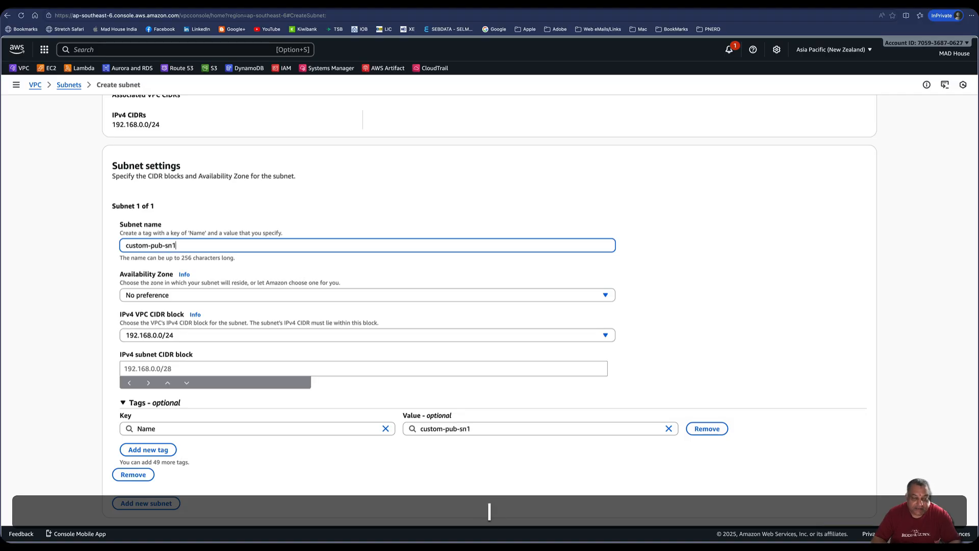
Step: Create the custom-pub-sn1 subnet in availability zone ap-southeast-6a with IPv4 subnet CIDR 192.168.0.0/26, and clear the subnet list filter
scroll(224, 306, "down", 1)
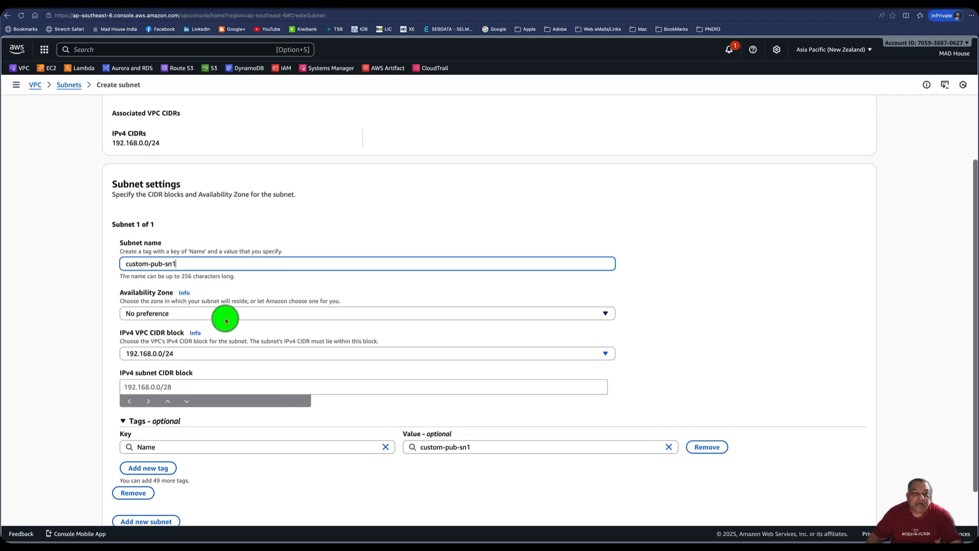
left_click(225, 268)
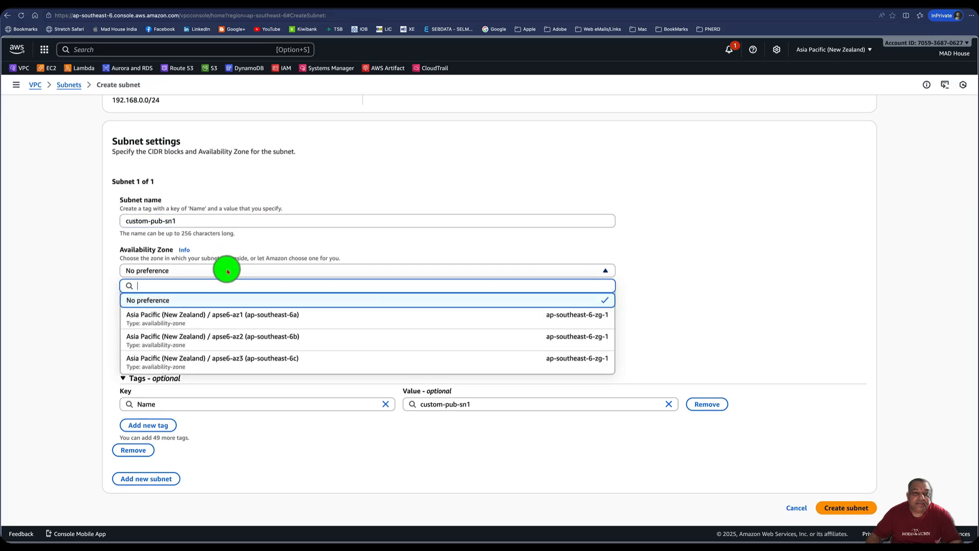
left_click(260, 314)
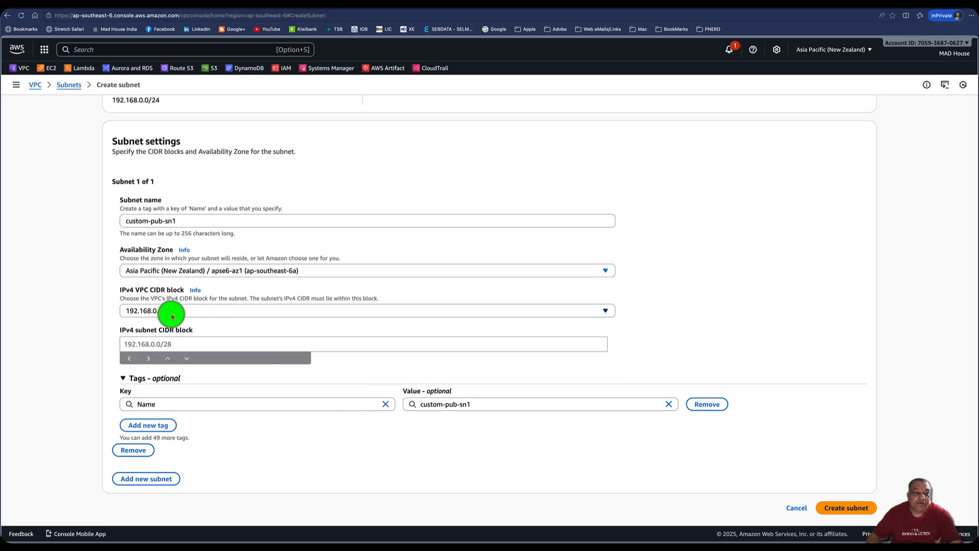
left_click(167, 344)
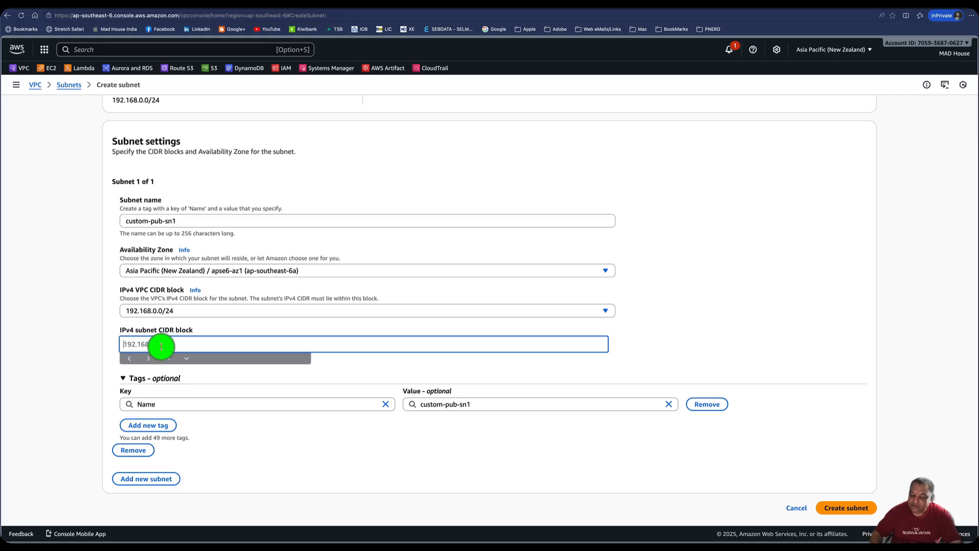
type("192.168.0")
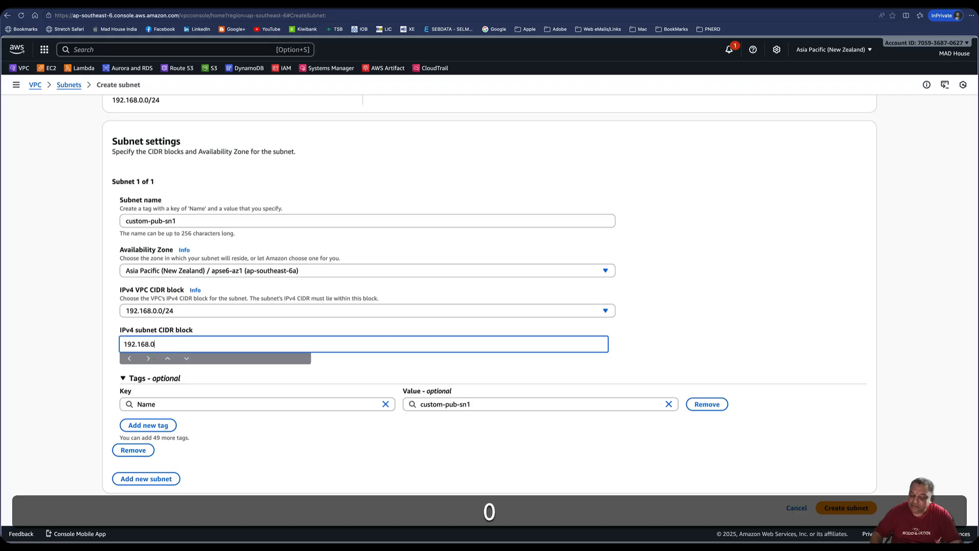
type(".0/")
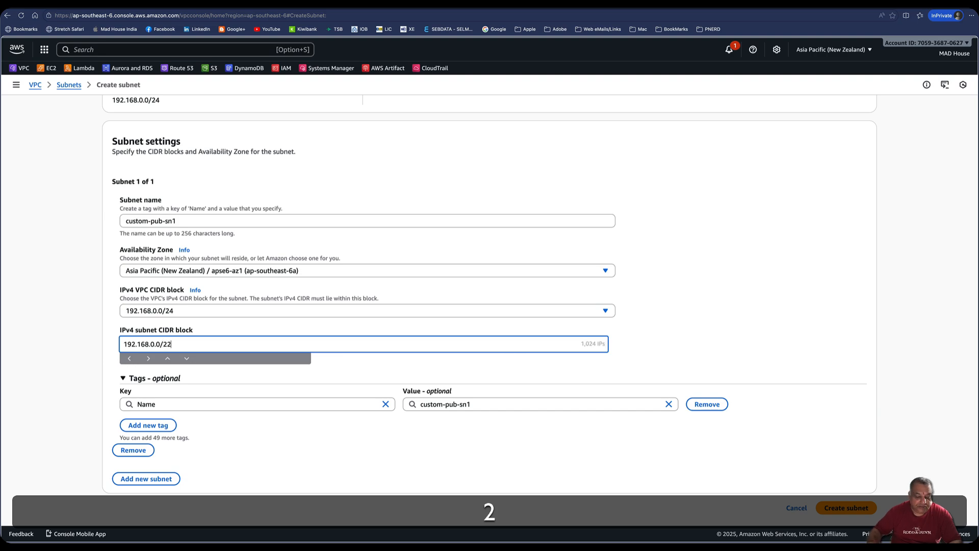
type("22")
key("BackSpace")
type("26")
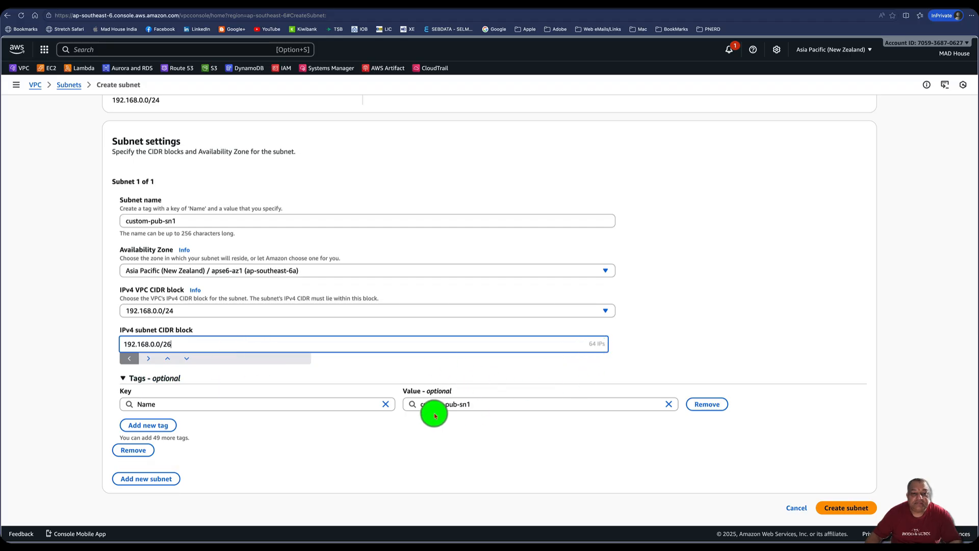
left_click(847, 509)
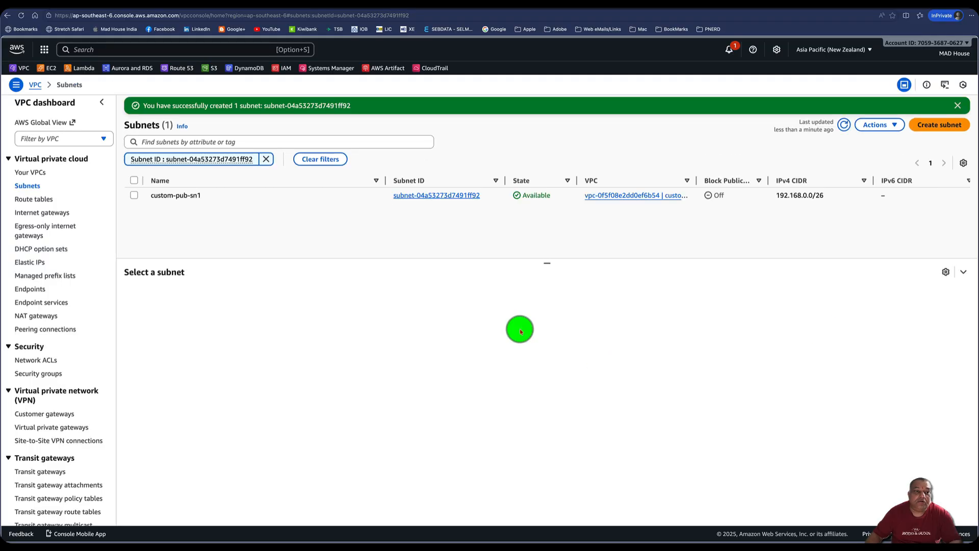
left_click(269, 161)
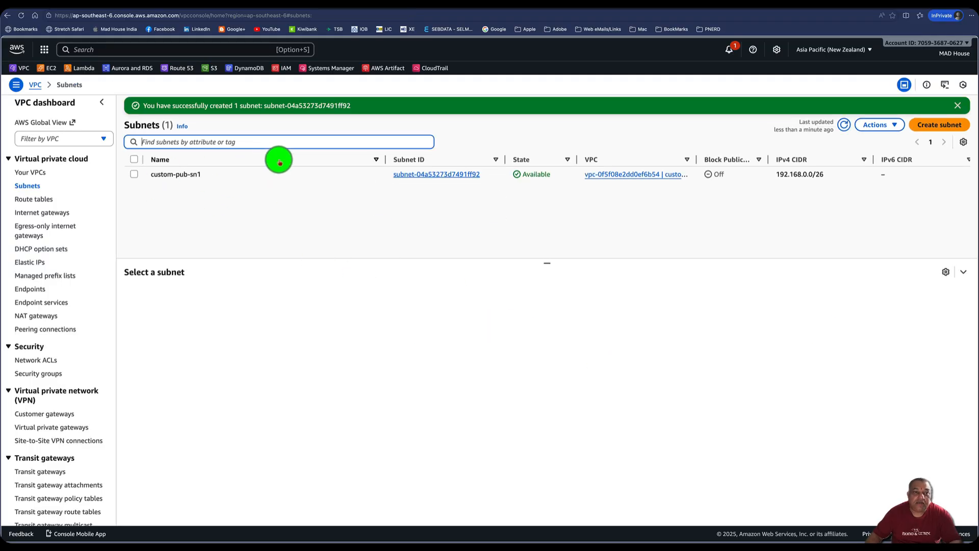
Step: Start a second subnet in the custom-vpc-nz VPC and name it custom-pub-sn2
left_click(952, 127)
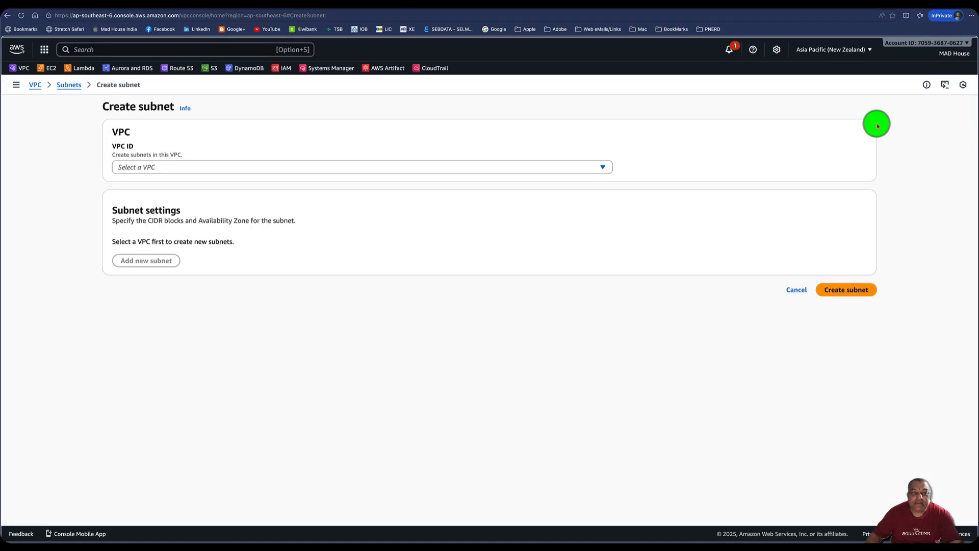
left_click(345, 168)
left_click(337, 196)
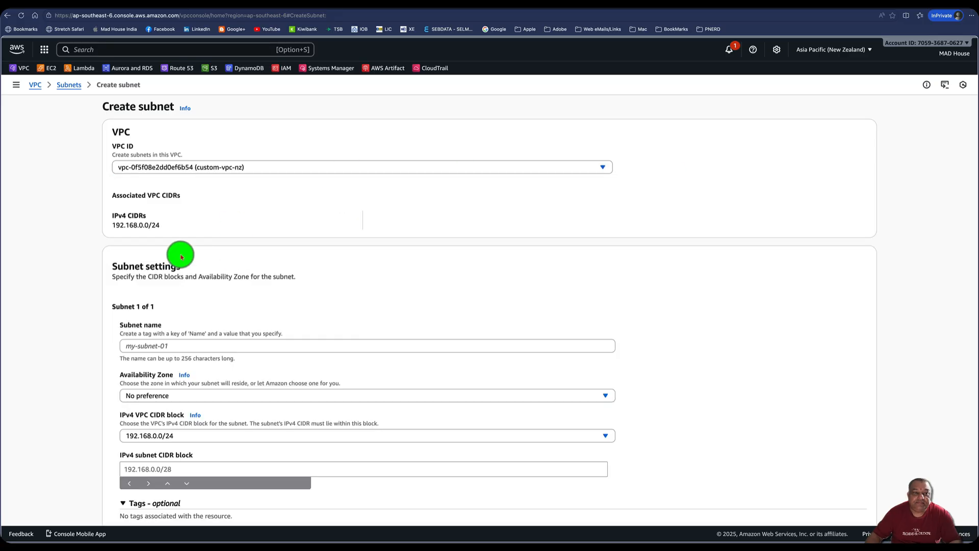
left_click(210, 346)
type("cu")
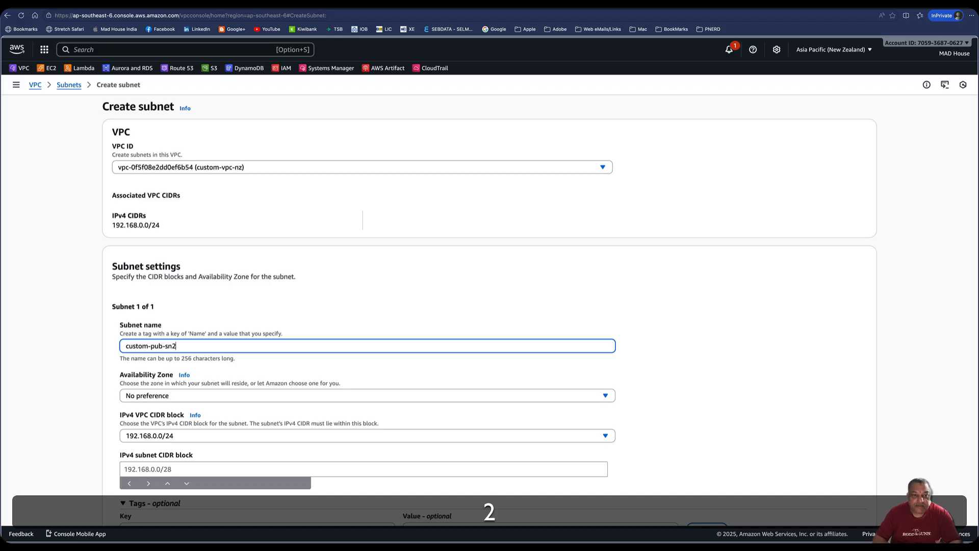
type("stom-pub-sn2")
Step: Create the custom-pub-sn2 subnet in availability zone ap-southeast-6b with IPv4 subnet CIDR 192.168.0.64/26, and clear the subnet list filter
scroll(245, 326, "down", 3)
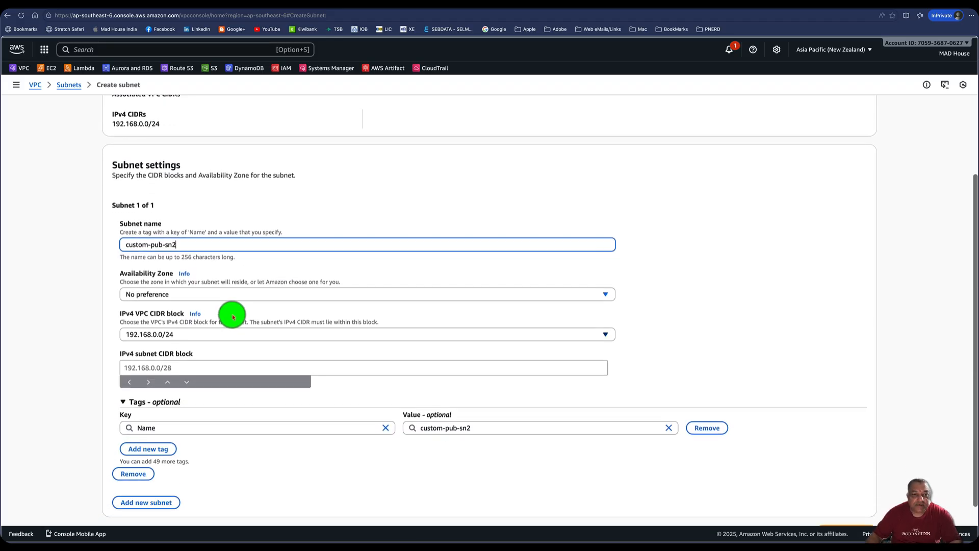
left_click(218, 293)
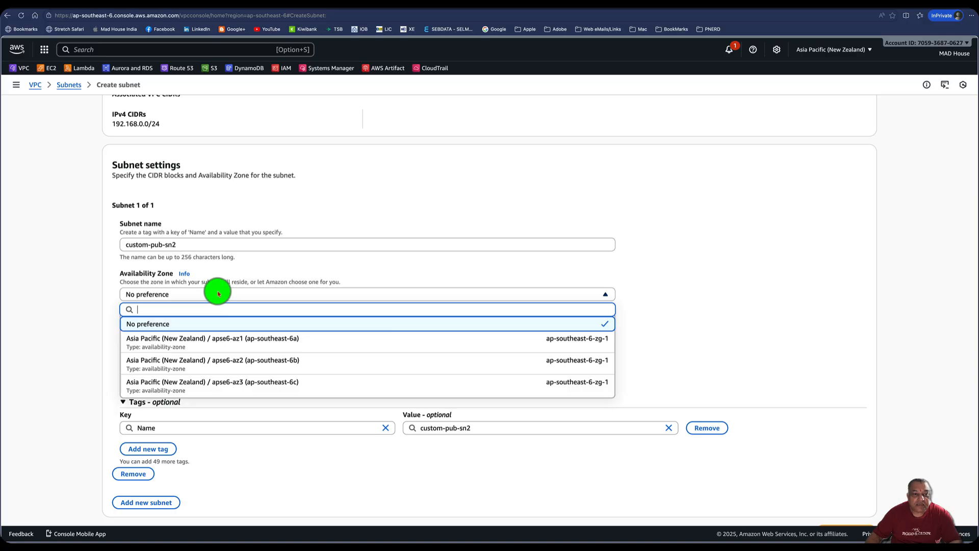
left_click(242, 361)
left_click(201, 366)
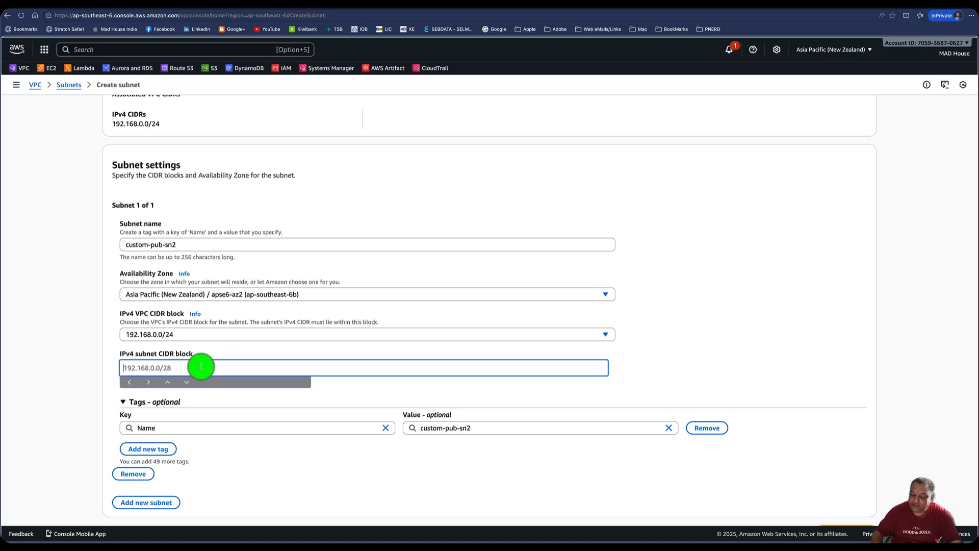
type("192.168.0.64")
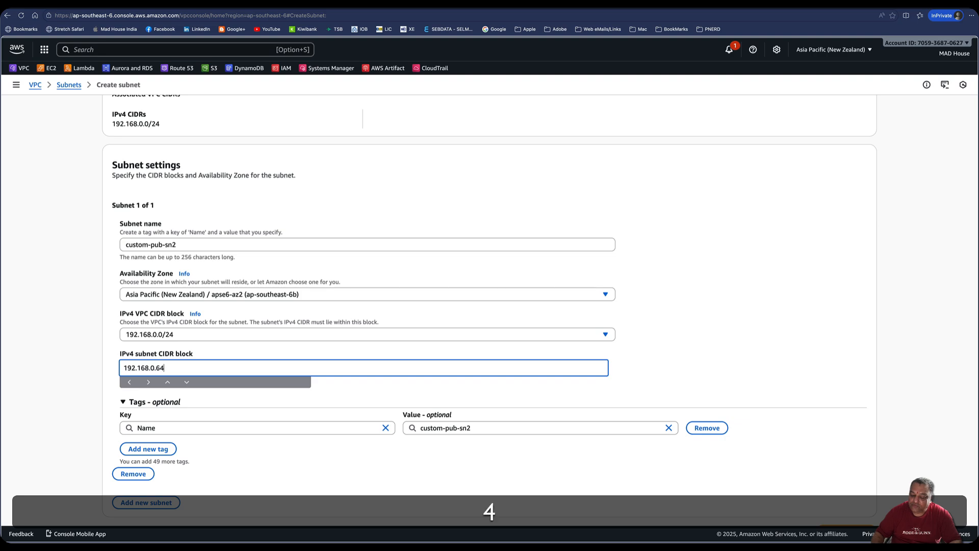
type("/26")
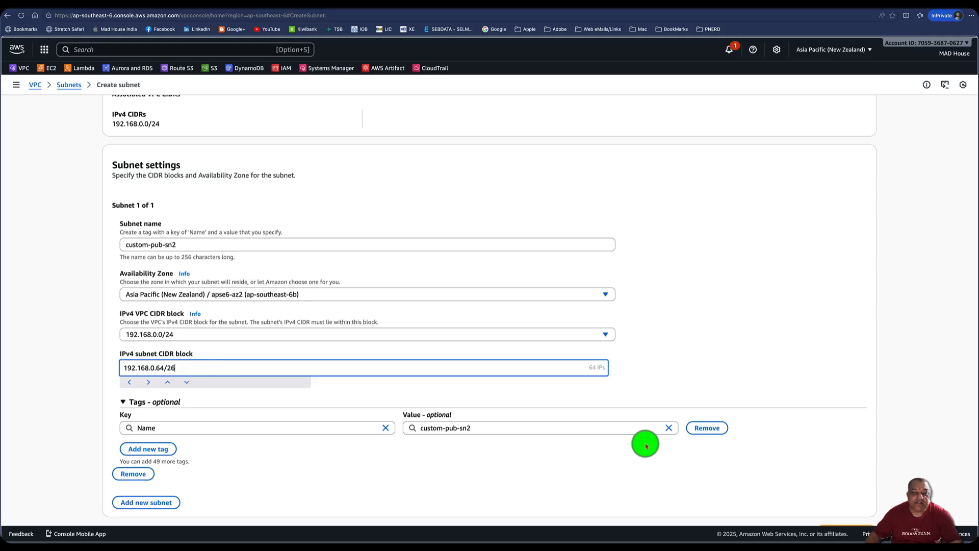
scroll(539, 439, "down", 1)
left_click(826, 508)
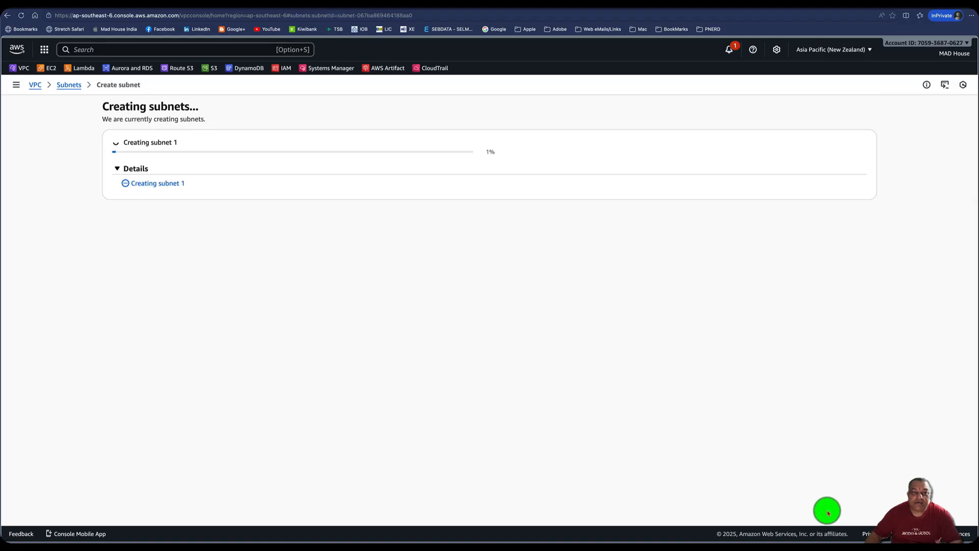
left_click(268, 159)
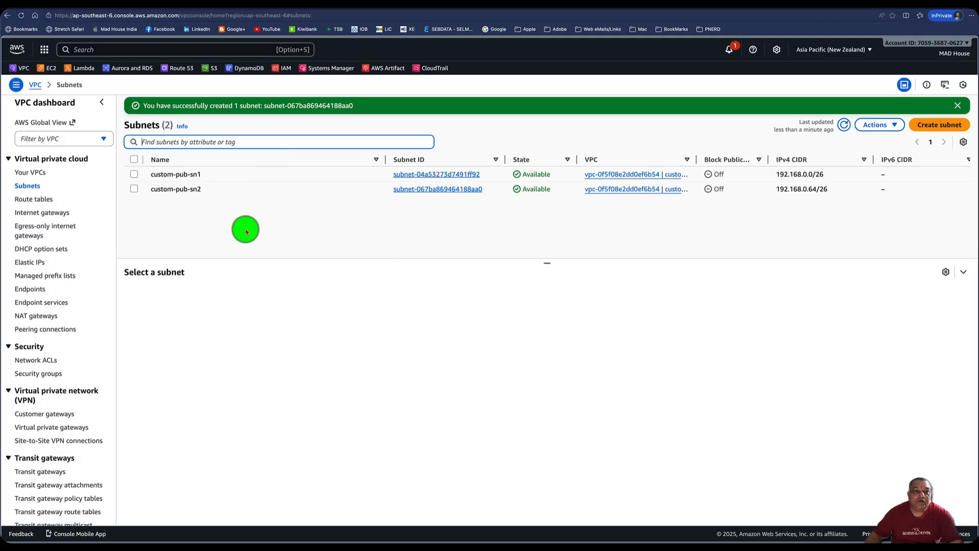
Step: Select custom-pub-sn1 and review the CIDR, available address and availability zone columns of both subnets
left_click(131, 173)
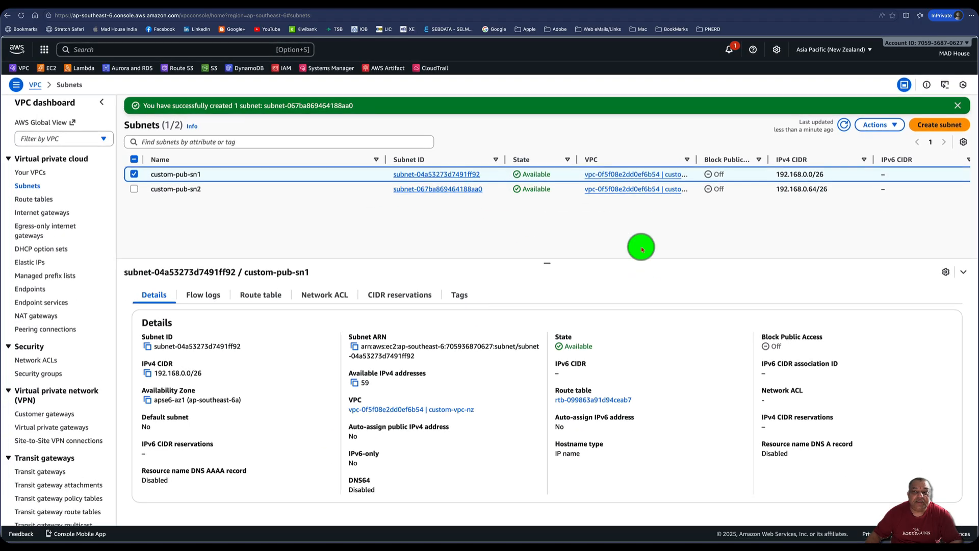
scroll(816, 181, "right", 5)
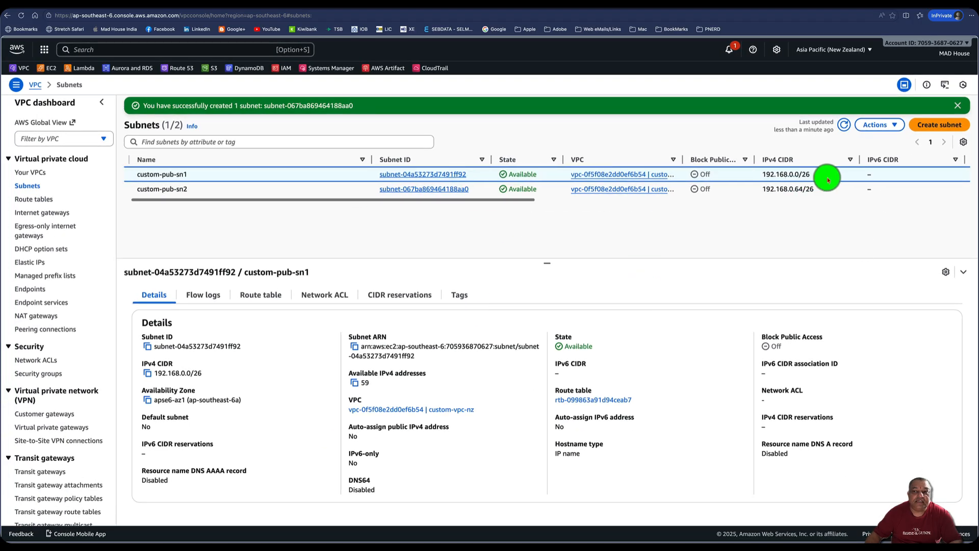
scroll(765, 184, "right", 3)
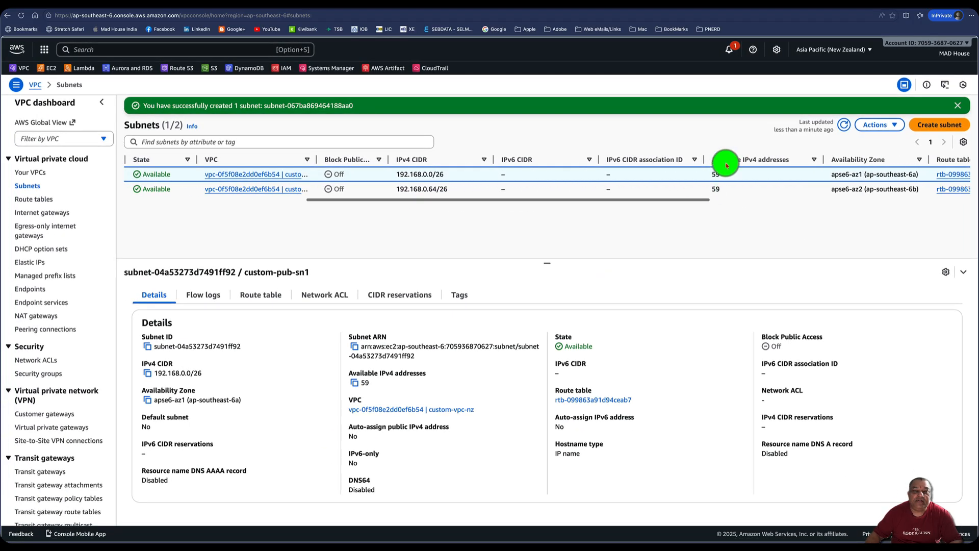
scroll(693, 178, "left", 8)
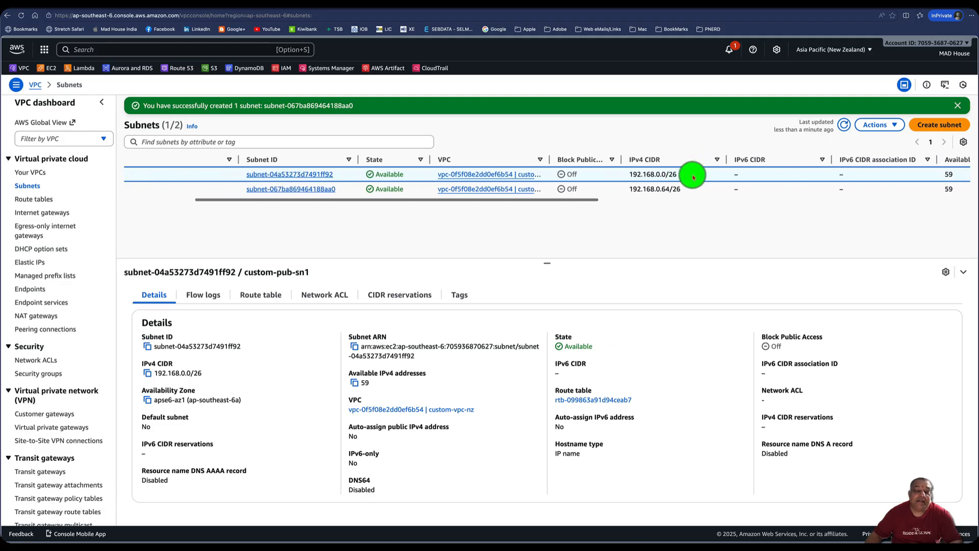
scroll(693, 177, "left", 3)
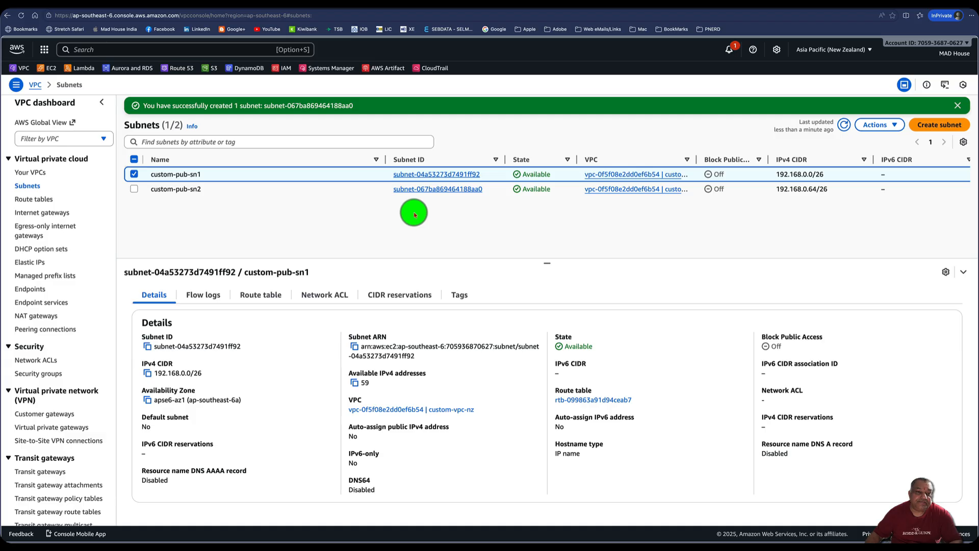
Step: Clear the custom-pub-sn1 selection, then start a private subnet in the custom-vpc-nz VPC and name it custom-priv-sn1
left_click(133, 175)
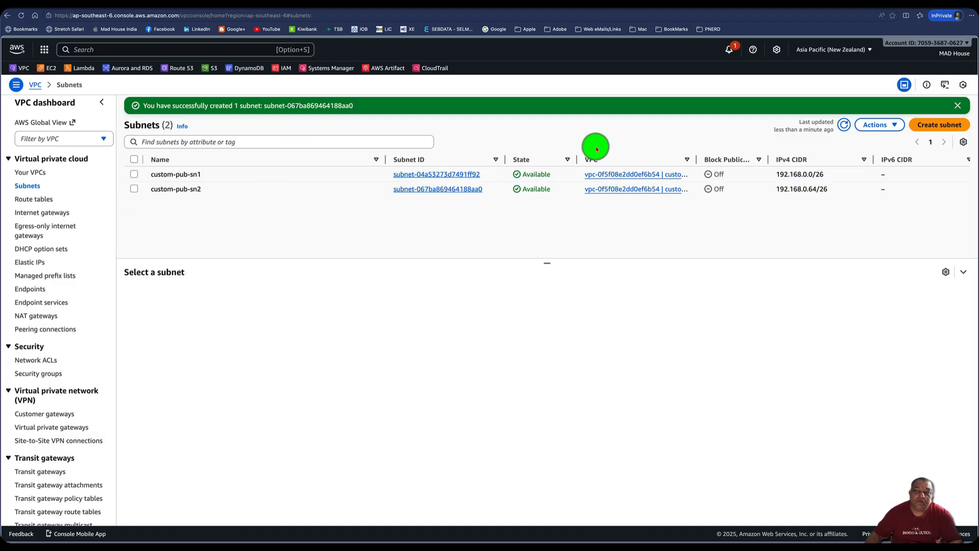
left_click(923, 125)
left_click(308, 167)
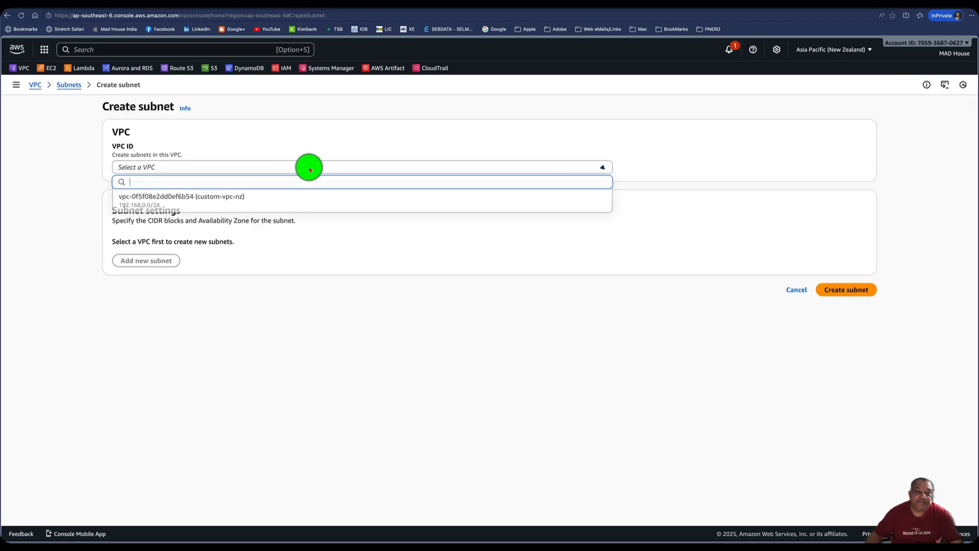
left_click(290, 202)
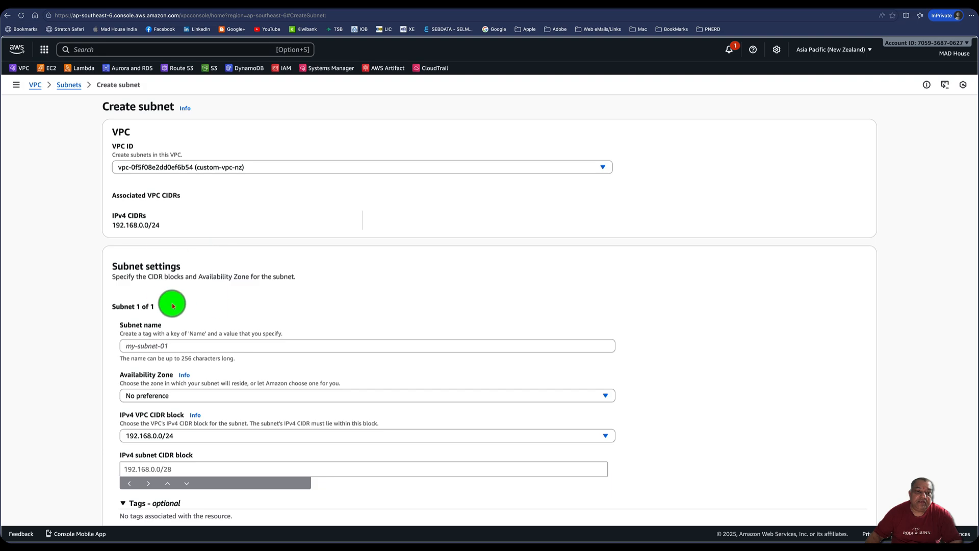
left_click(185, 347)
type("custom-priv-sn1")
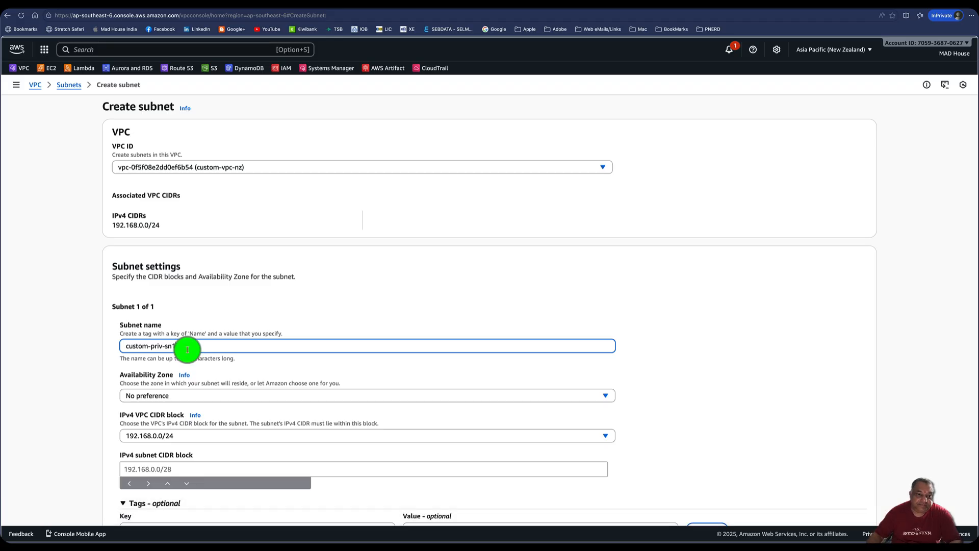
Step: Create the custom-priv-sn1 subnet in availability zone ap-southeast-6a with IPv4 subnet CIDR 192.168.0.128/26, and clear the subnet list filter
scroll(192, 341, "down", 1)
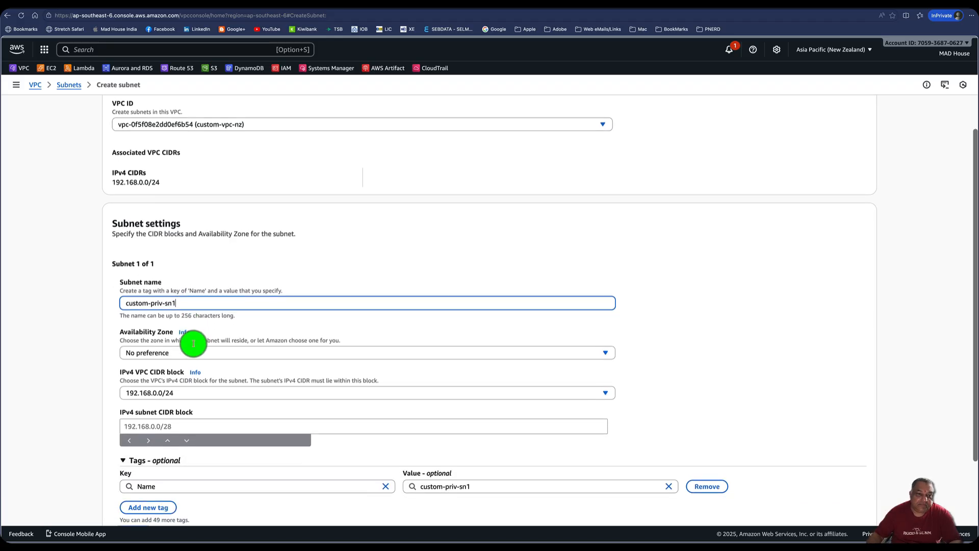
left_click(189, 349)
left_click(214, 396)
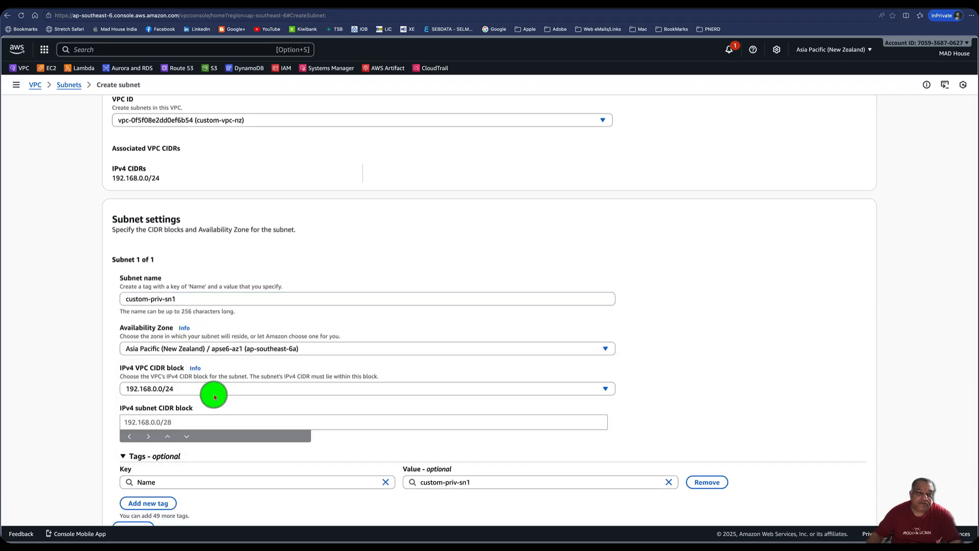
left_click(165, 389)
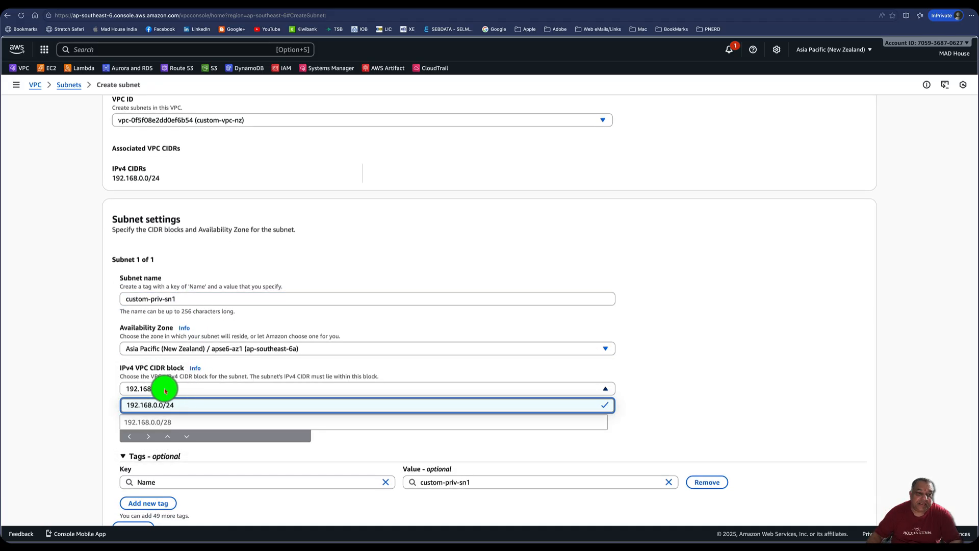
left_click(192, 407)
left_click(182, 422)
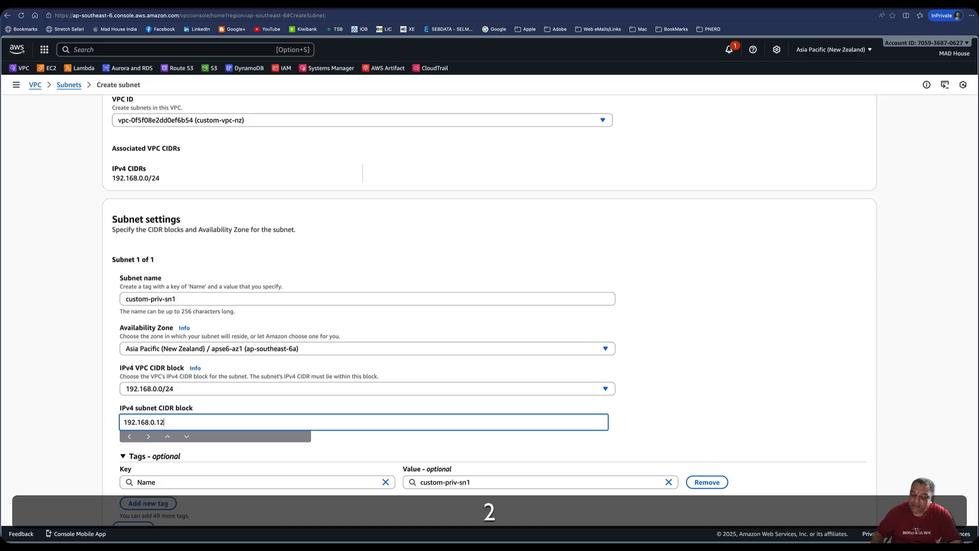
type("192.168.0.128")
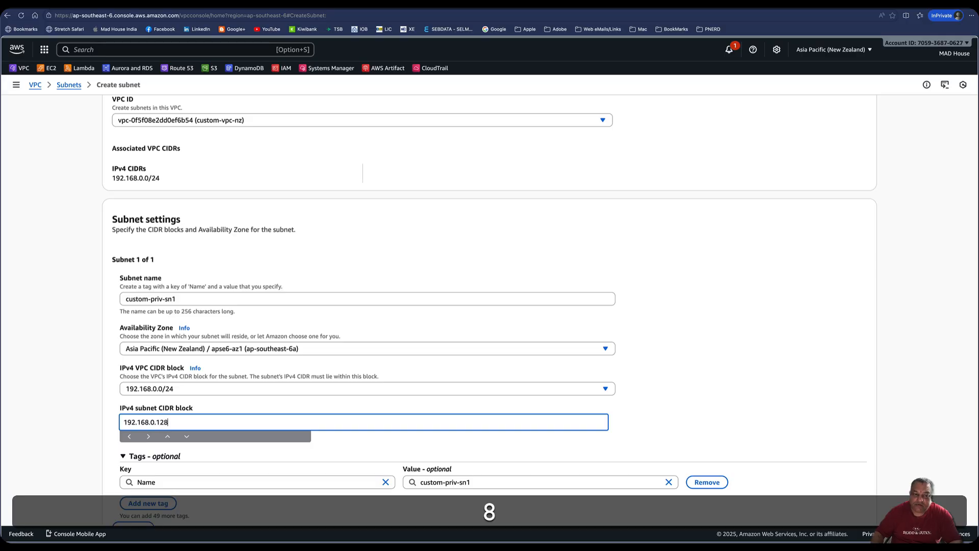
type("/26")
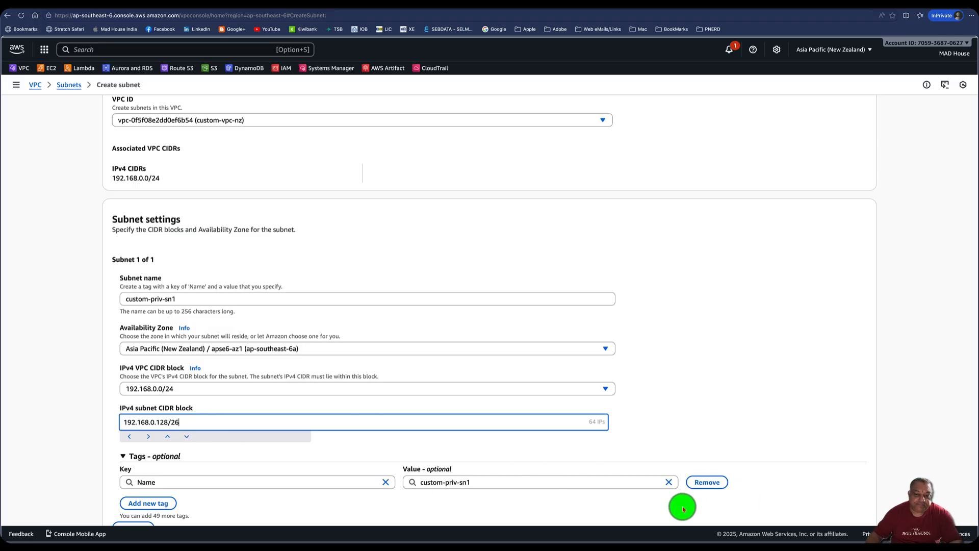
scroll(716, 498, "down", 2)
left_click(831, 507)
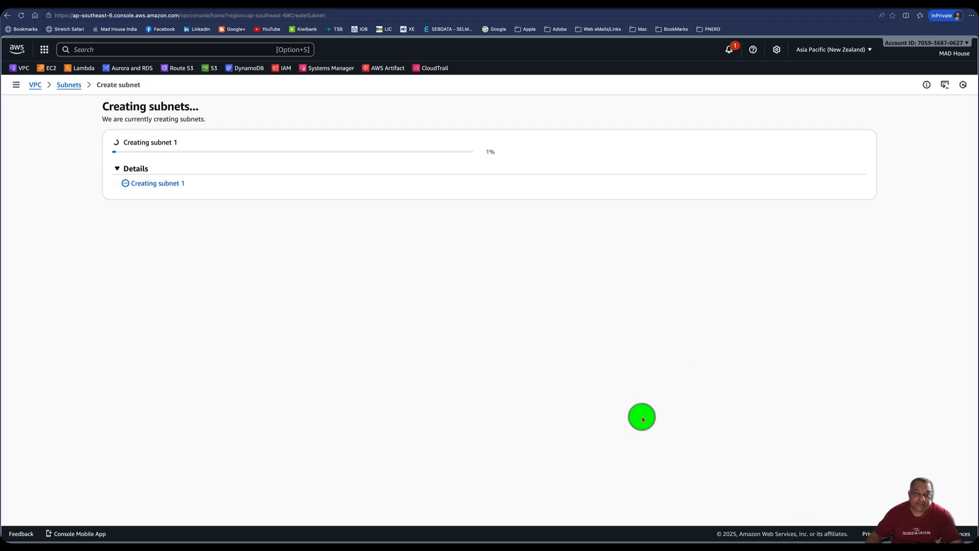
left_click(265, 159)
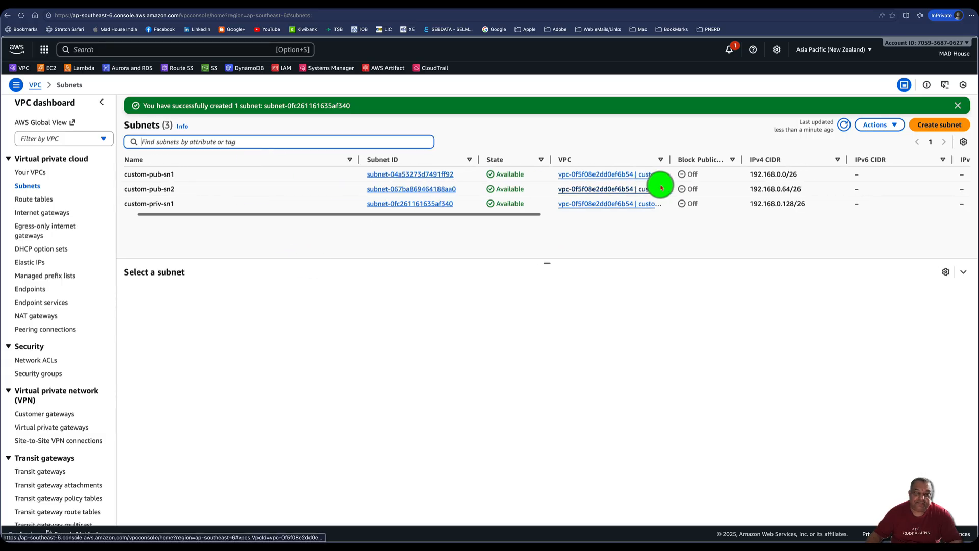
Step: Start a second private subnet in the custom-vpc-nz VPC and name it custom-priv-sn2
scroll(658, 187, "right", 3)
scroll(662, 187, "right", 1)
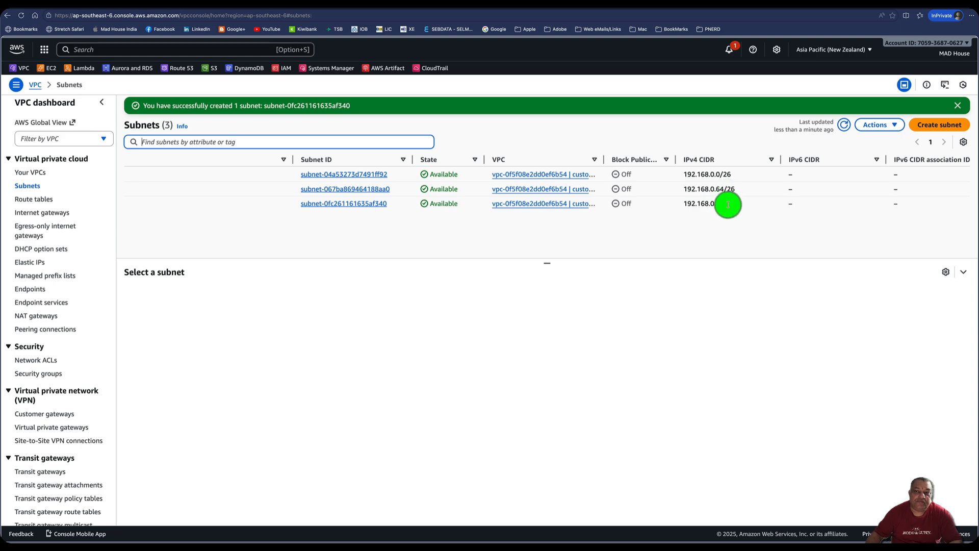
scroll(728, 204, "left", 4)
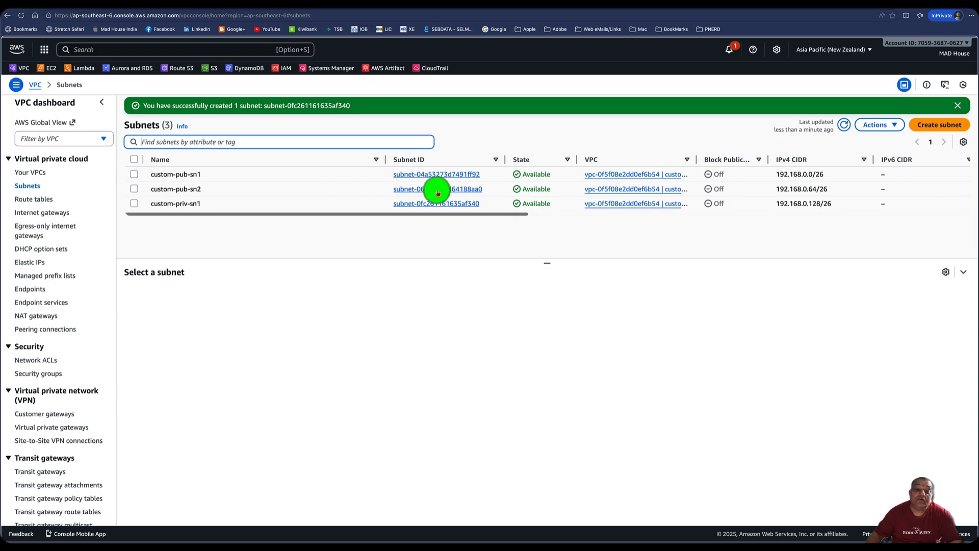
left_click(939, 124)
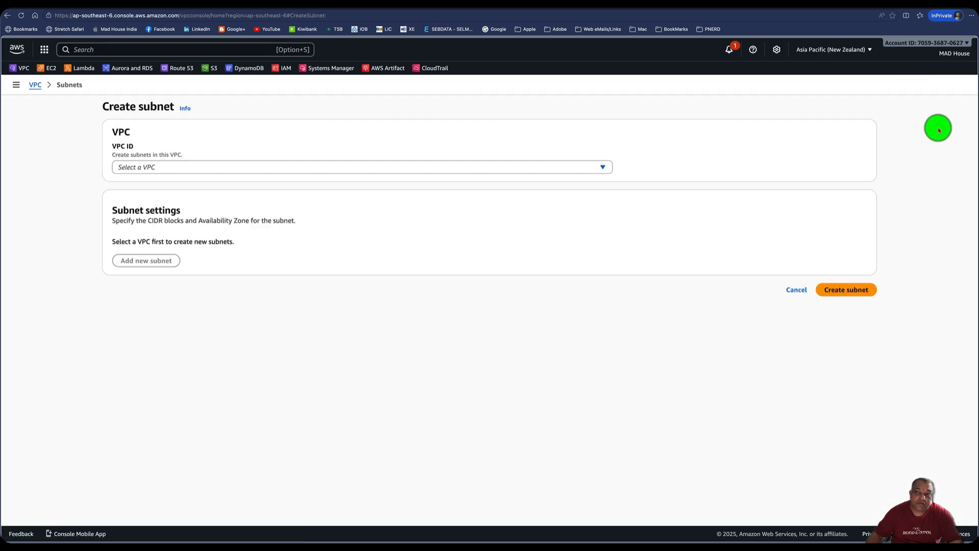
left_click(287, 167)
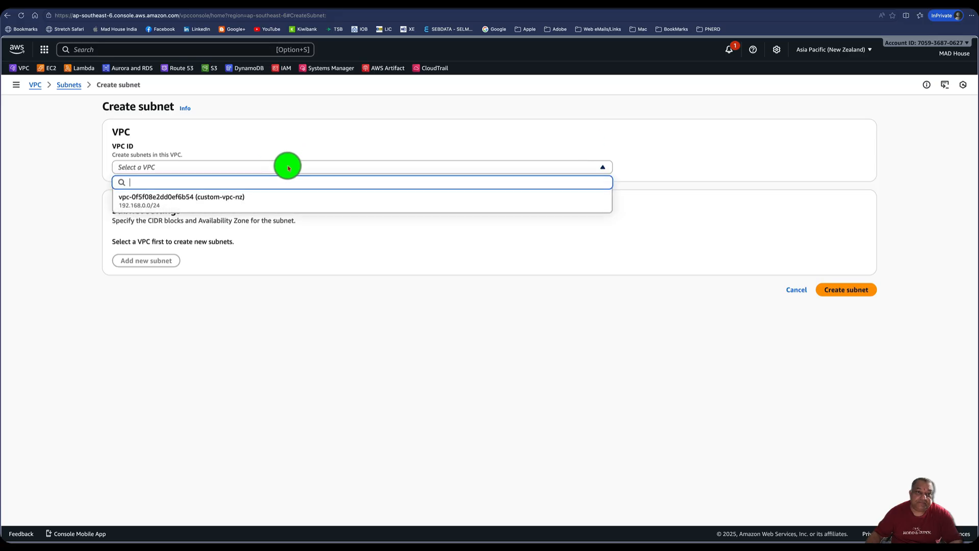
left_click(274, 197)
left_click(186, 345)
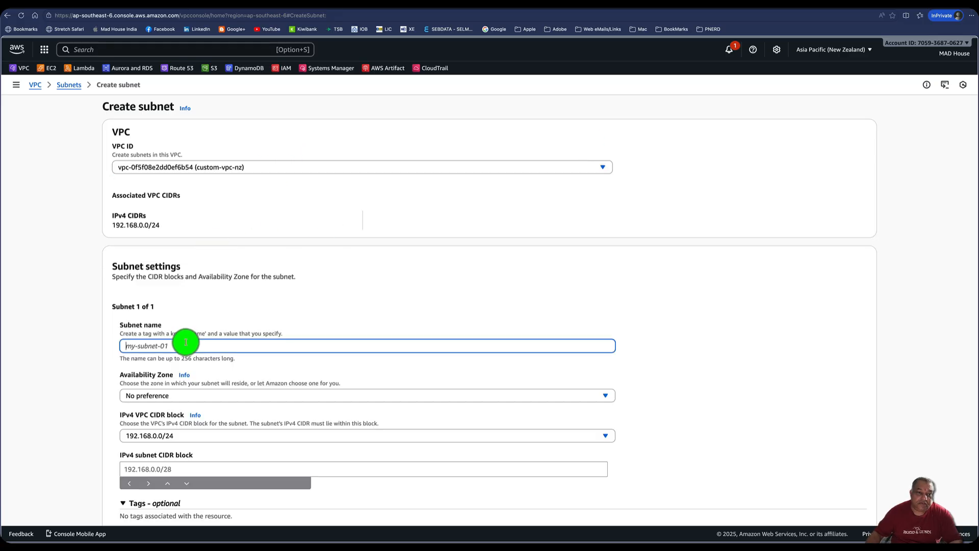
type("custom-priv-sn2")
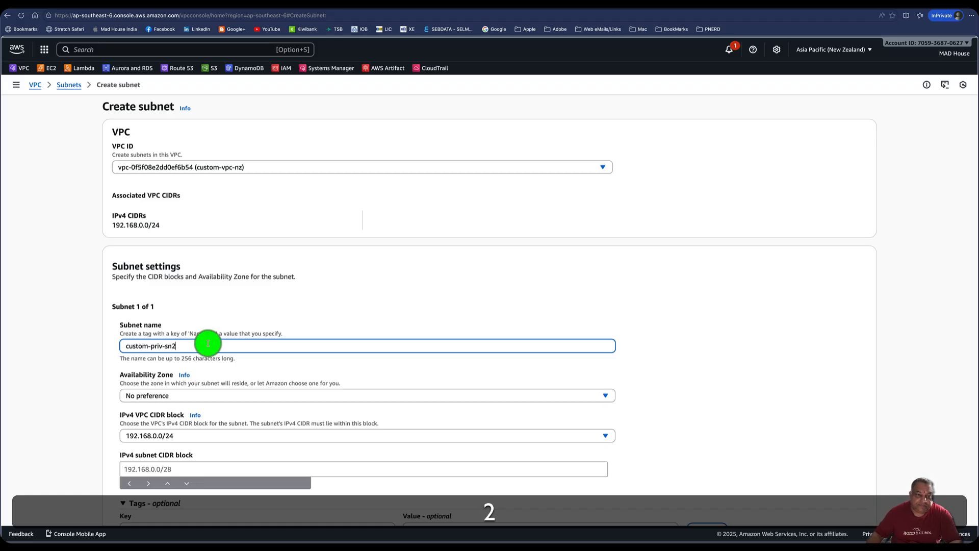
Step: Create the custom-priv-sn2 subnet in availability zone ap-southeast-6b with IPv4 subnet CIDR 192.168.0.192/26, and clear the subnet list filter
scroll(207, 339, "down", 3)
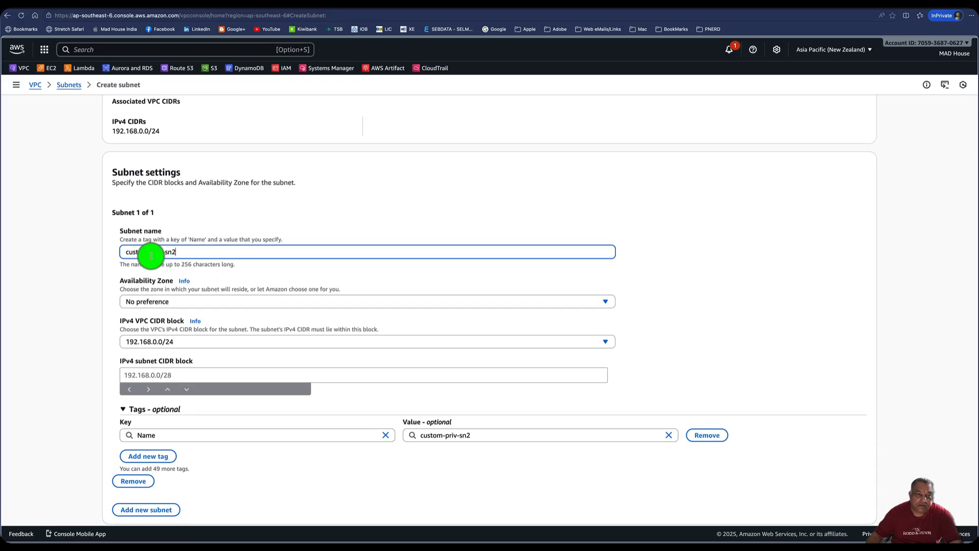
left_click(191, 301)
left_click(240, 370)
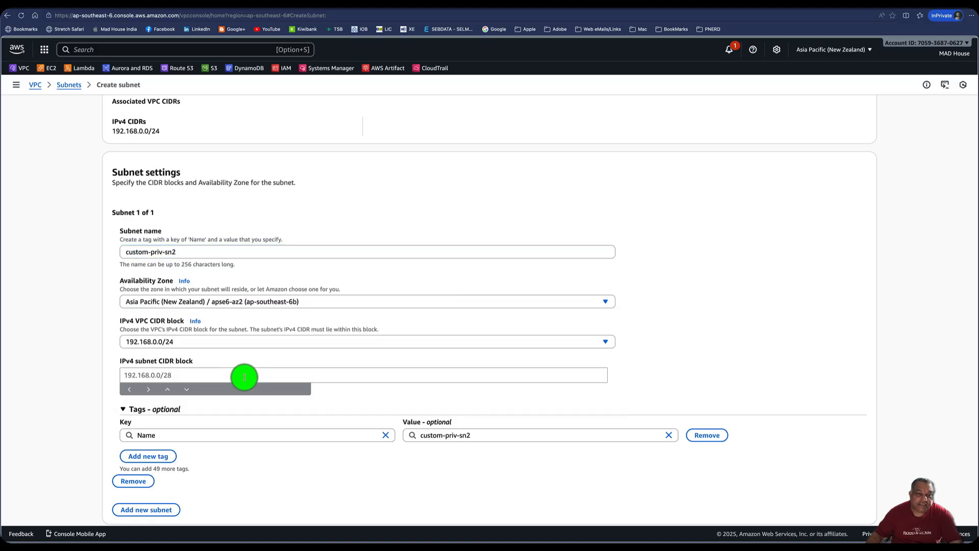
left_click(228, 378)
type("192.168.0.")
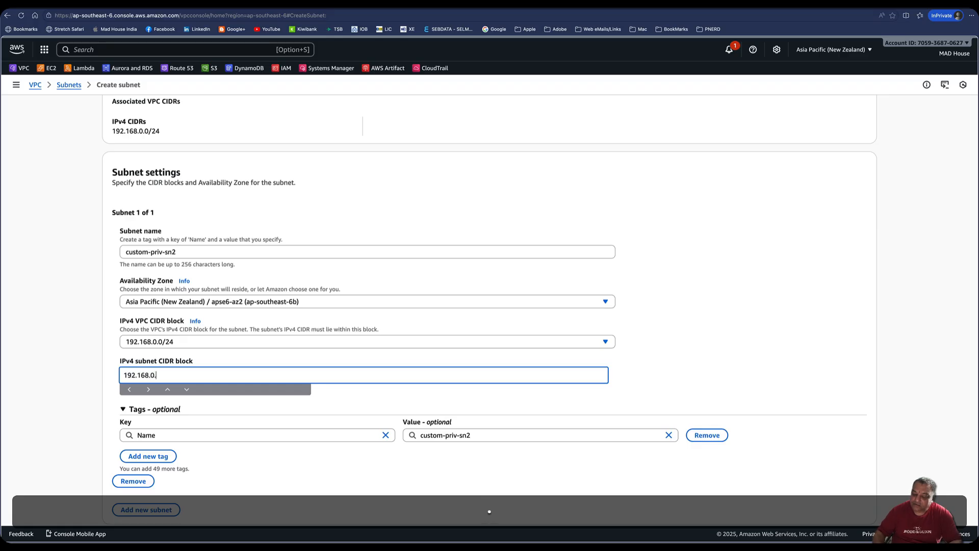
type("192/26")
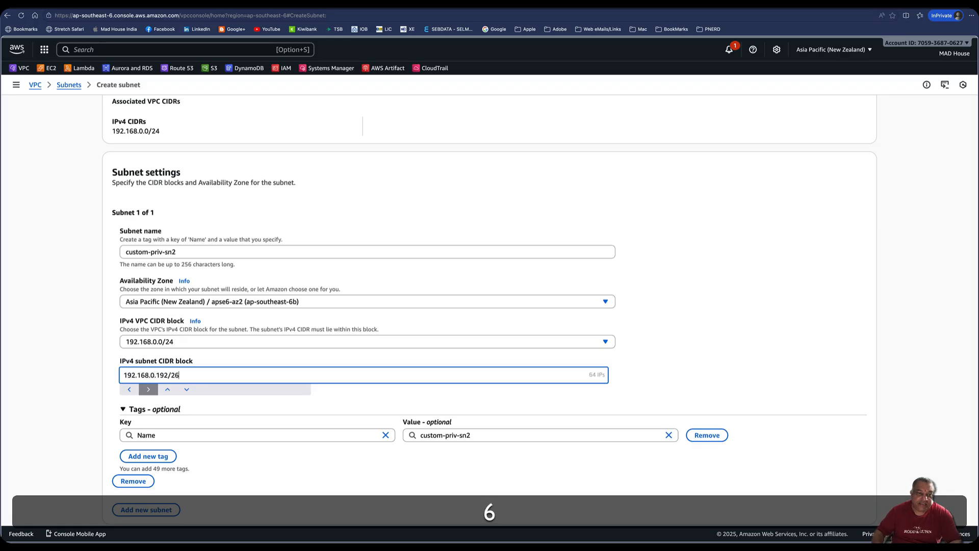
scroll(301, 409, "down", 1)
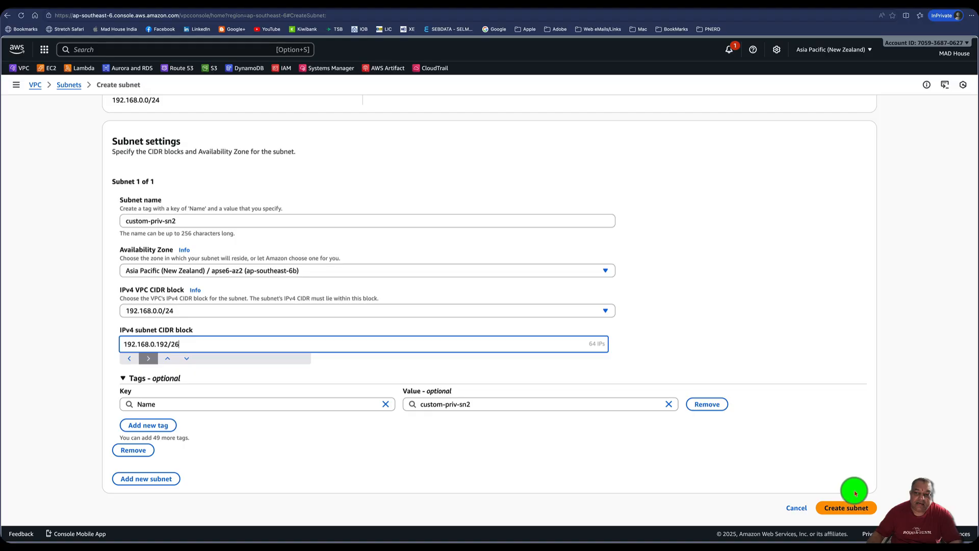
left_click(860, 508)
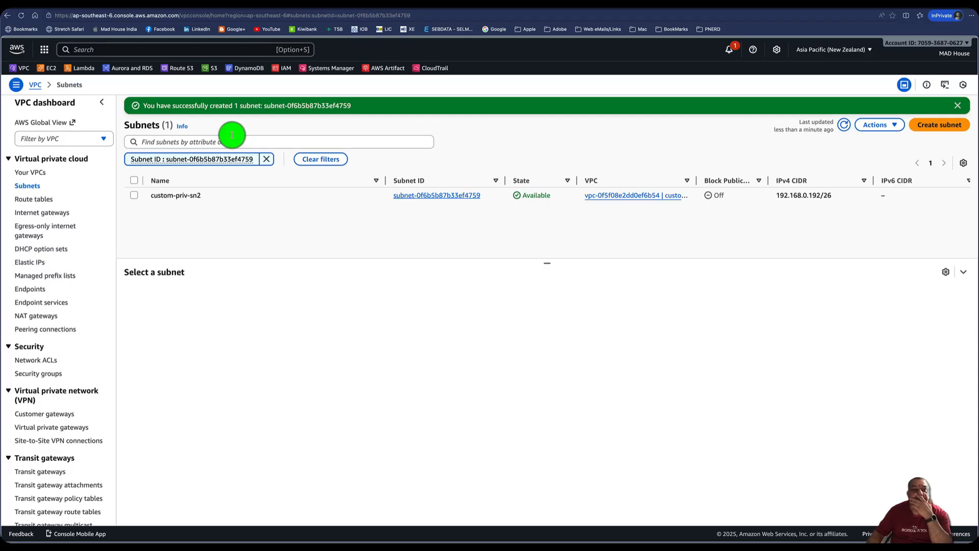
left_click(264, 163)
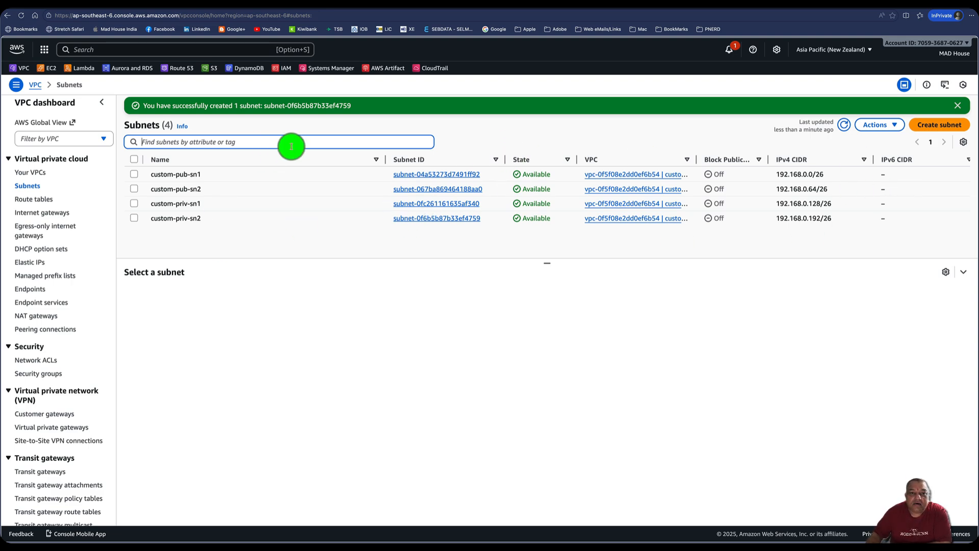
Step: Narrow the Name column and widen the VPC column of the subnet list to review all subnets' VPCs, CIDRs and availability zones
left_click_drag(383, 159, 275, 157)
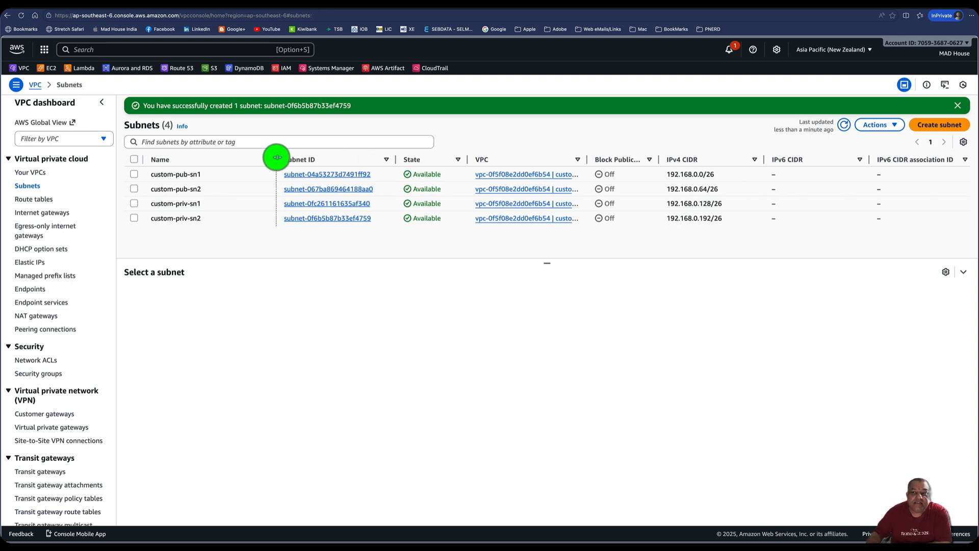
left_click_drag(587, 159, 623, 160)
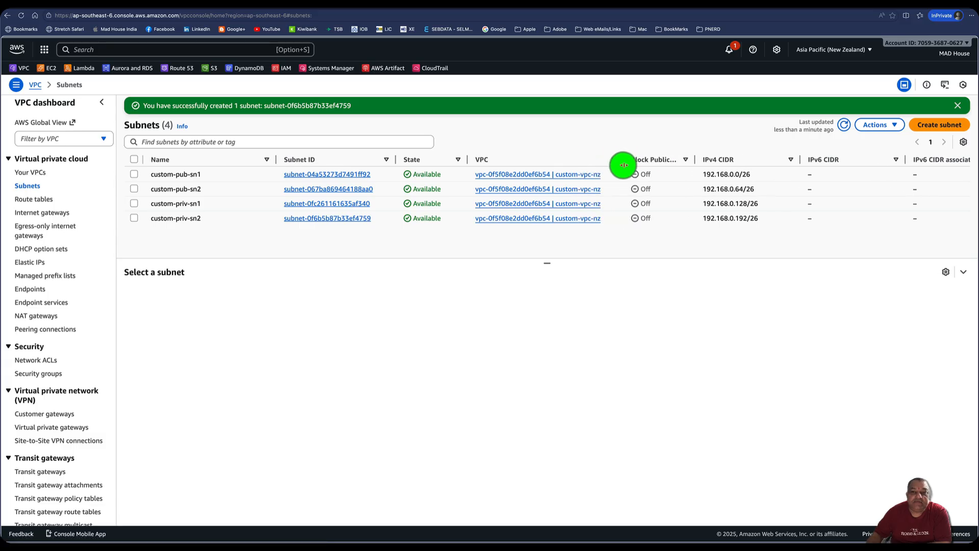
scroll(709, 194, "right", 5)
scroll(707, 197, "right", 6)
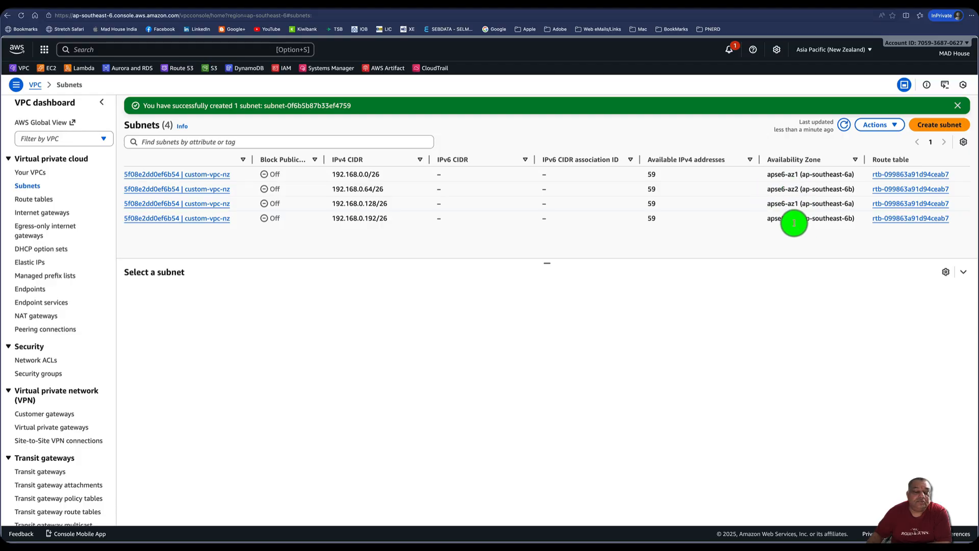
scroll(678, 197, "left", 10)
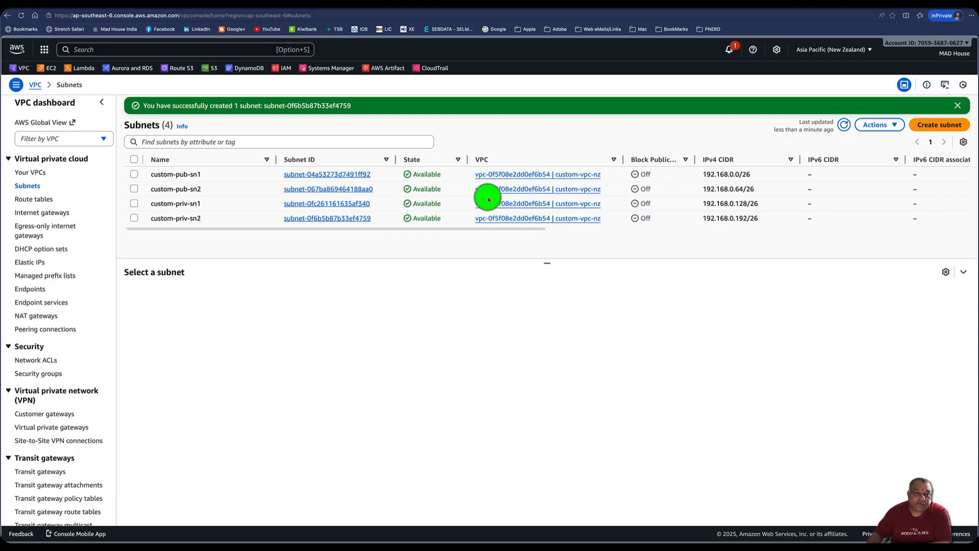
Step: Refresh the internet gateways list and create an internet gateway named custom-vpc-igw
left_click(42, 212)
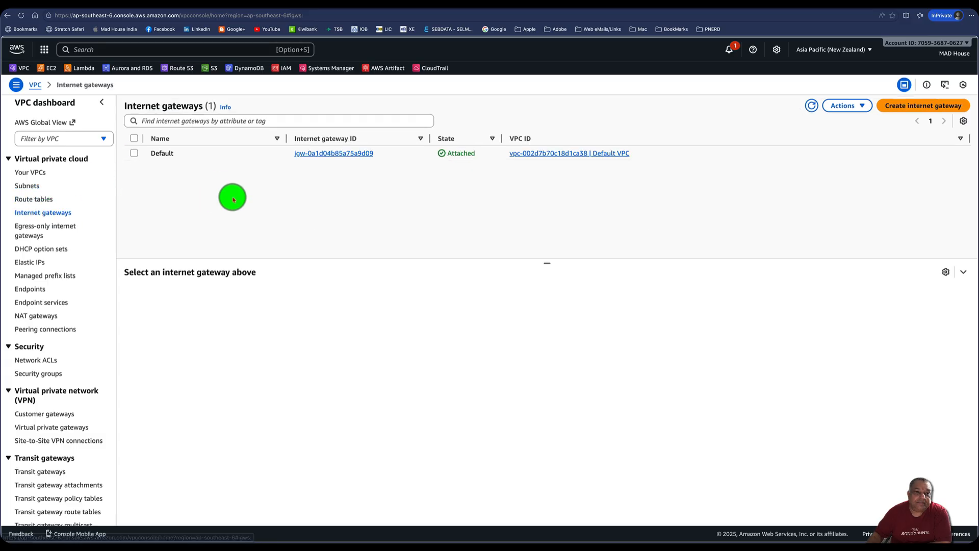
left_click(812, 107)
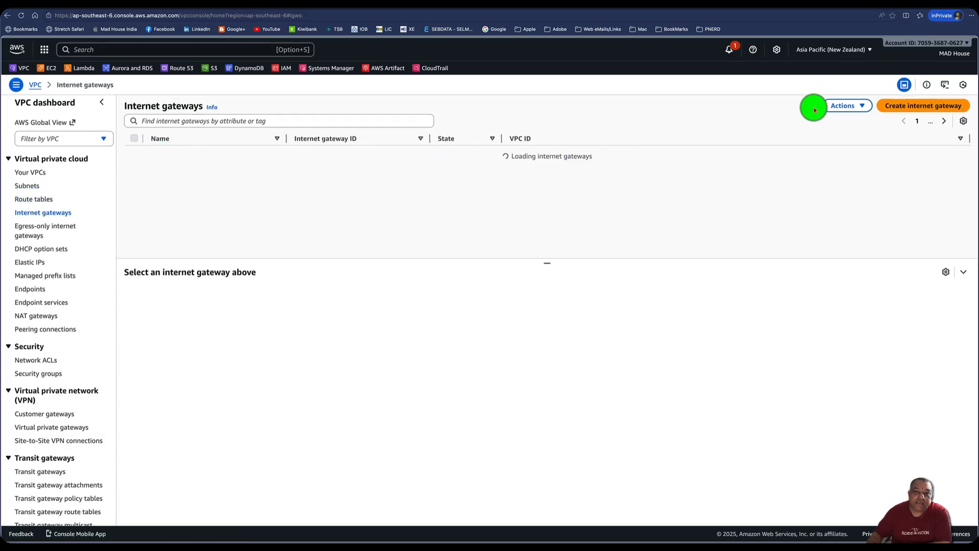
left_click(922, 105)
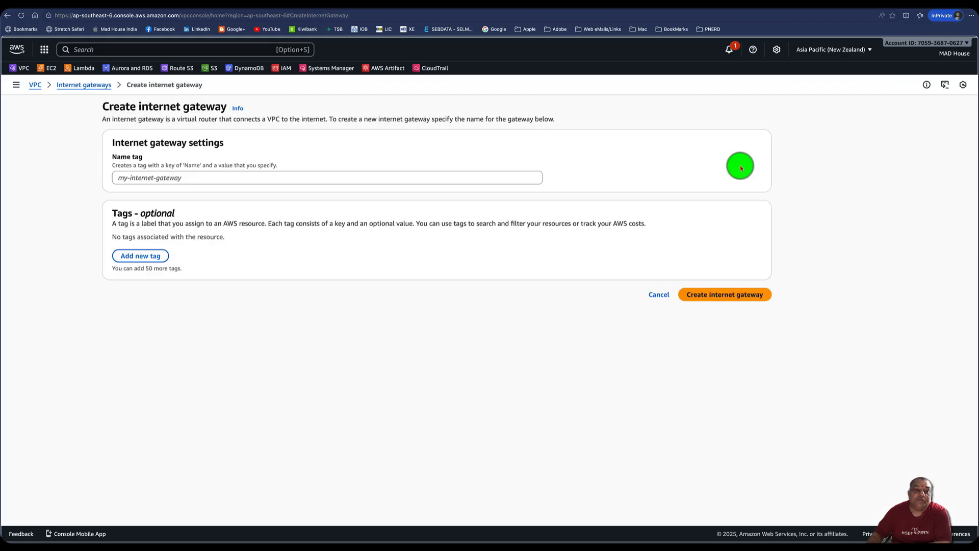
left_click(276, 176)
type("custom-vpc-i")
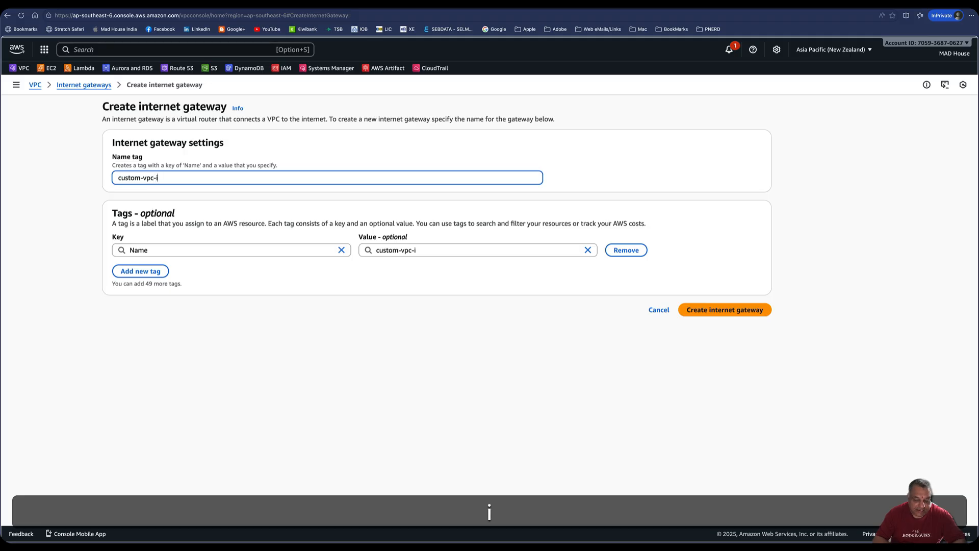
type("gw")
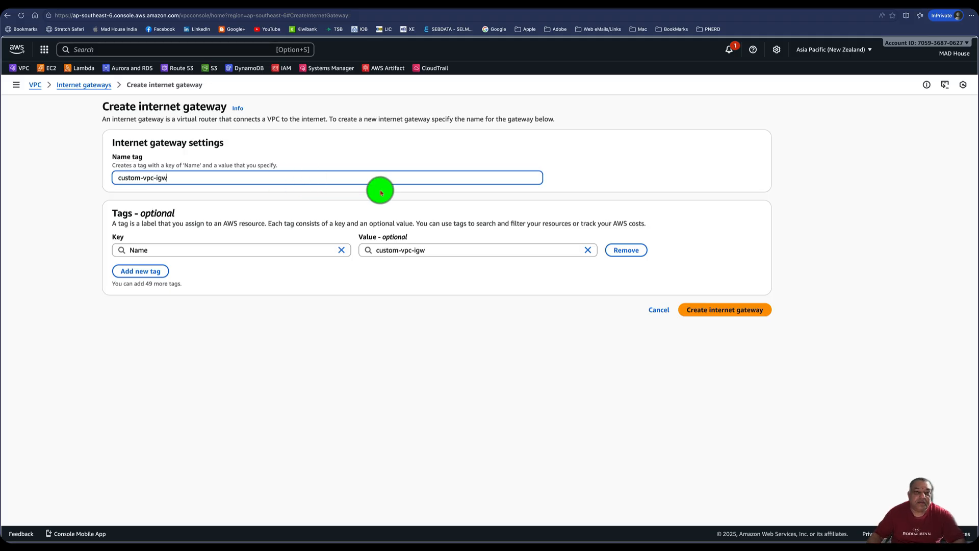
left_click(714, 310)
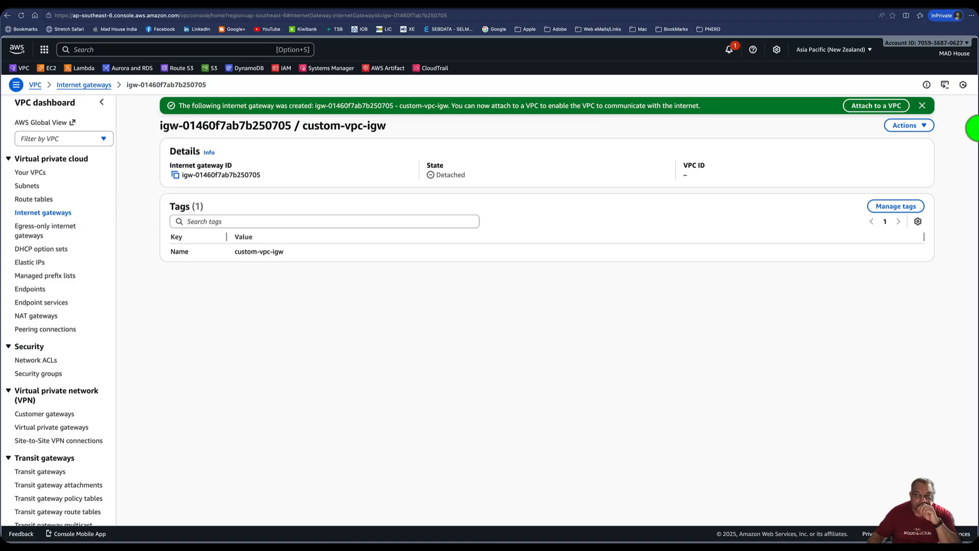
Step: Attach the custom-vpc-igw internet gateway to the custom-vpc-nz VPC
left_click(924, 125)
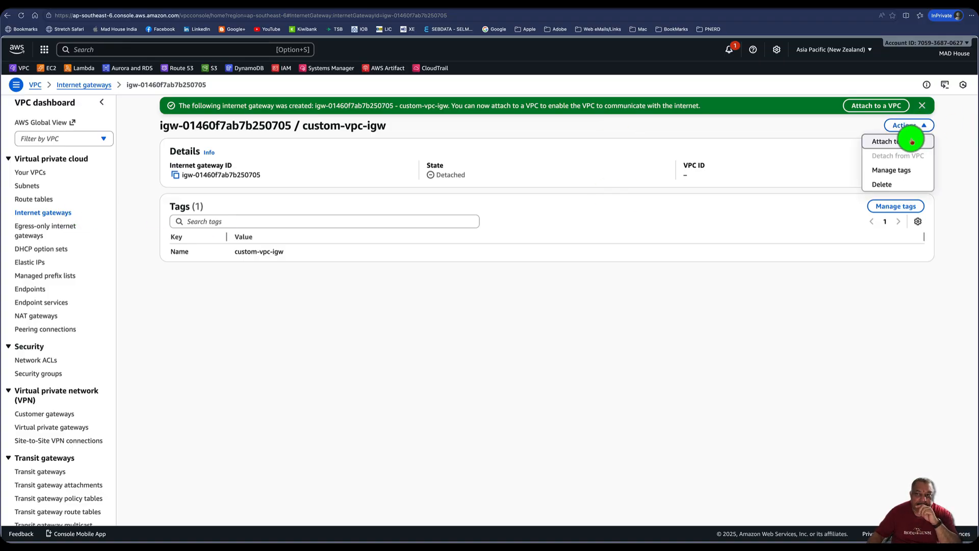
left_click(913, 141)
left_click(500, 177)
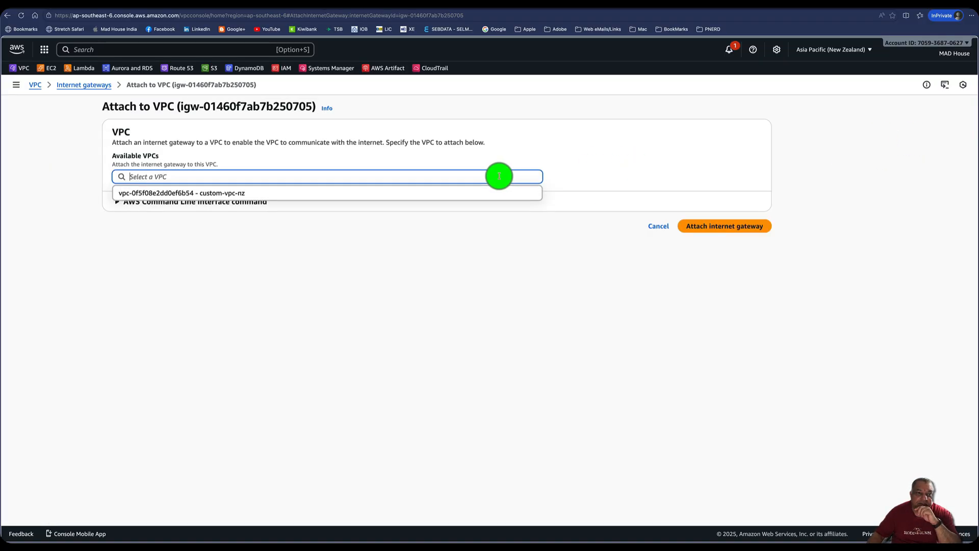
left_click(432, 196)
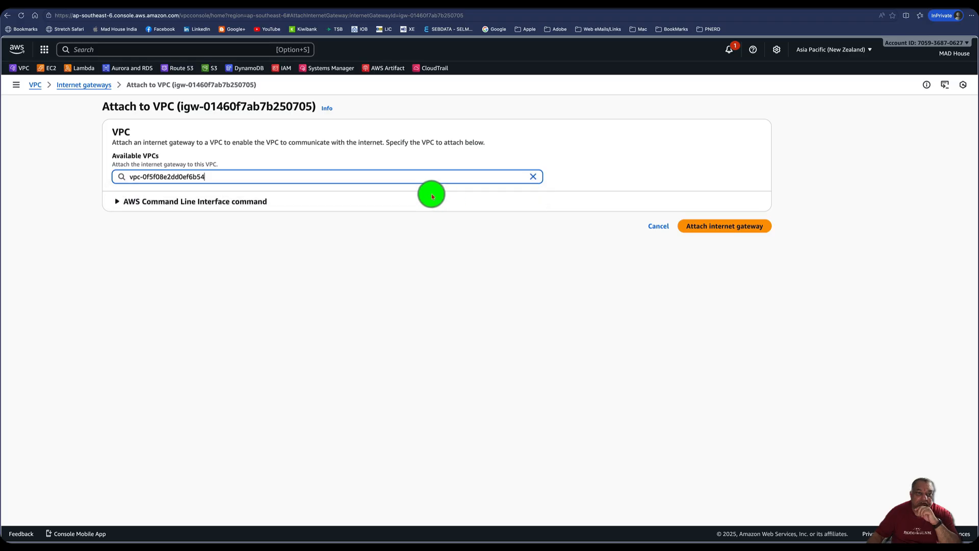
left_click(690, 226)
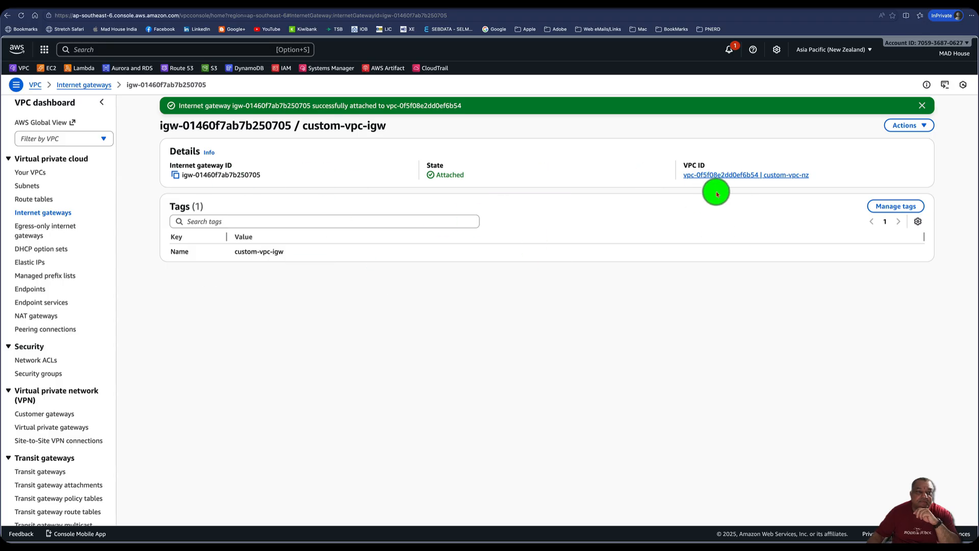
Step: Examine the resource map of the custom-vpc-nz VPC for its subnets, route tables and network connections
left_click(32, 173)
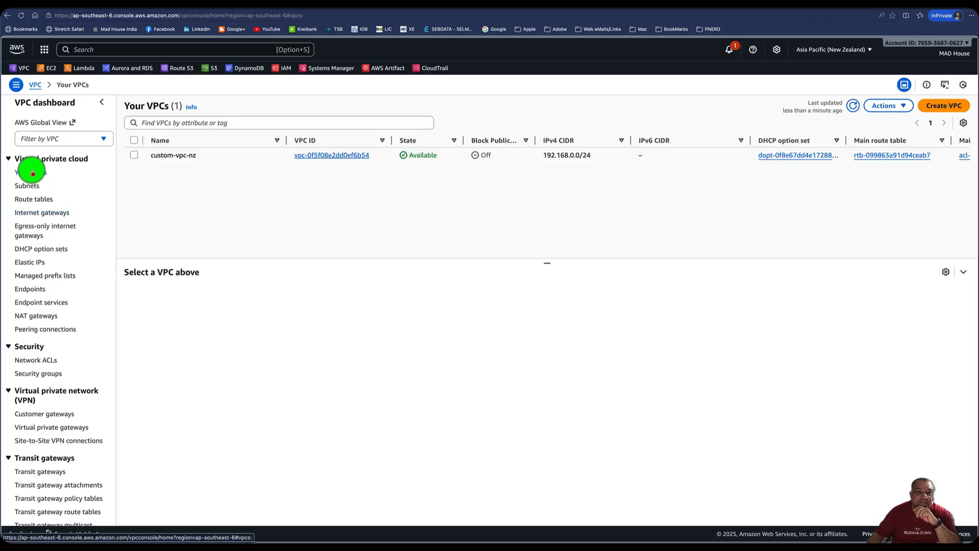
left_click(131, 155)
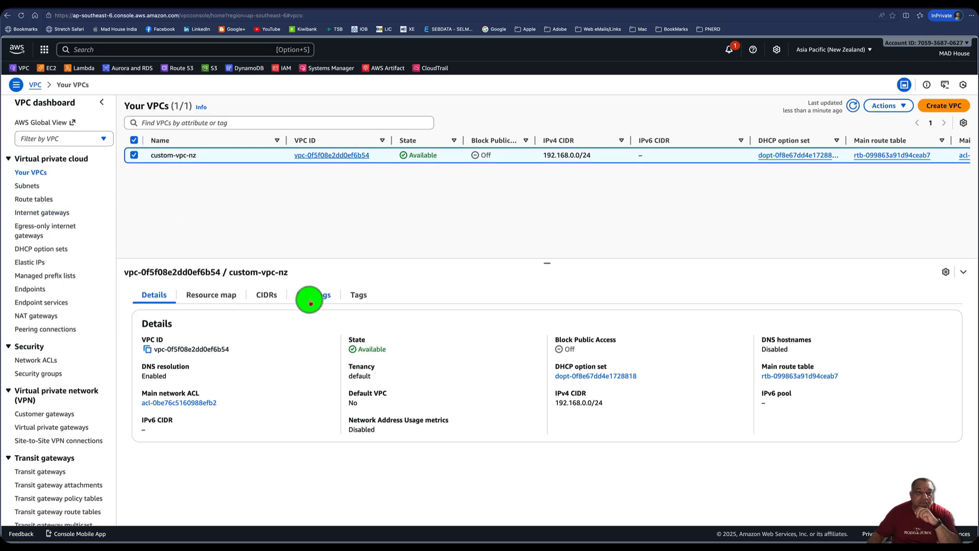
left_click(209, 295)
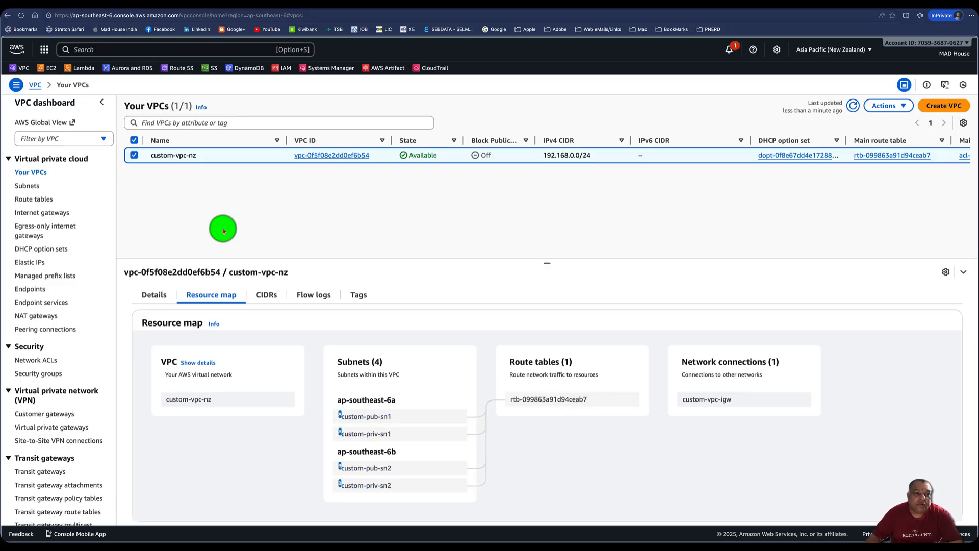
Step: Refresh the route tables list and name the main route table of custom-vpc-nz Main-RT
left_click(27, 202)
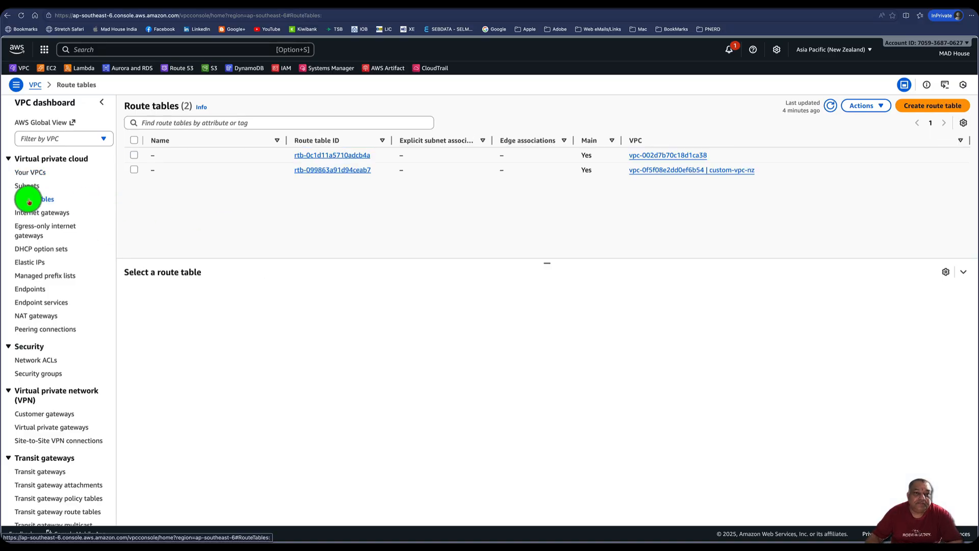
left_click(831, 110)
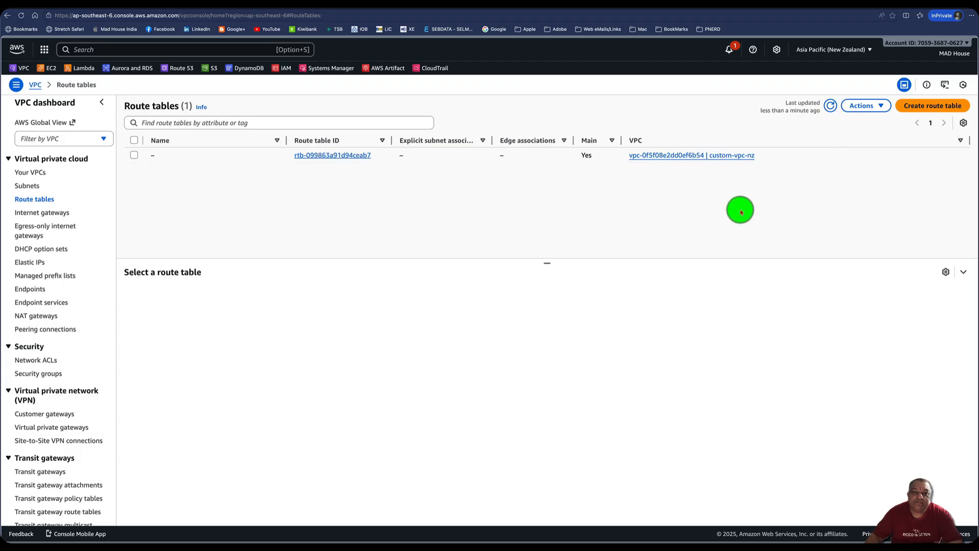
left_click(160, 157)
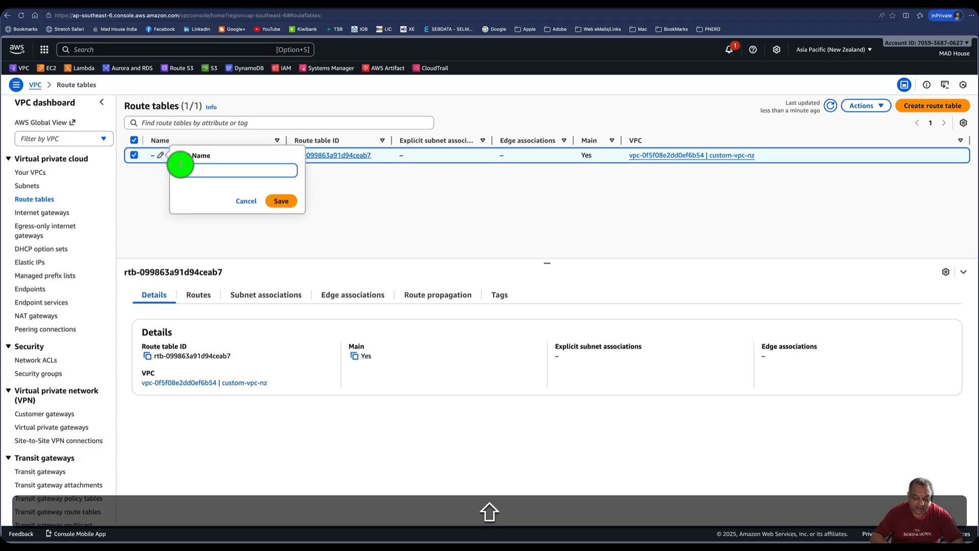
type("Msi")
type("a")
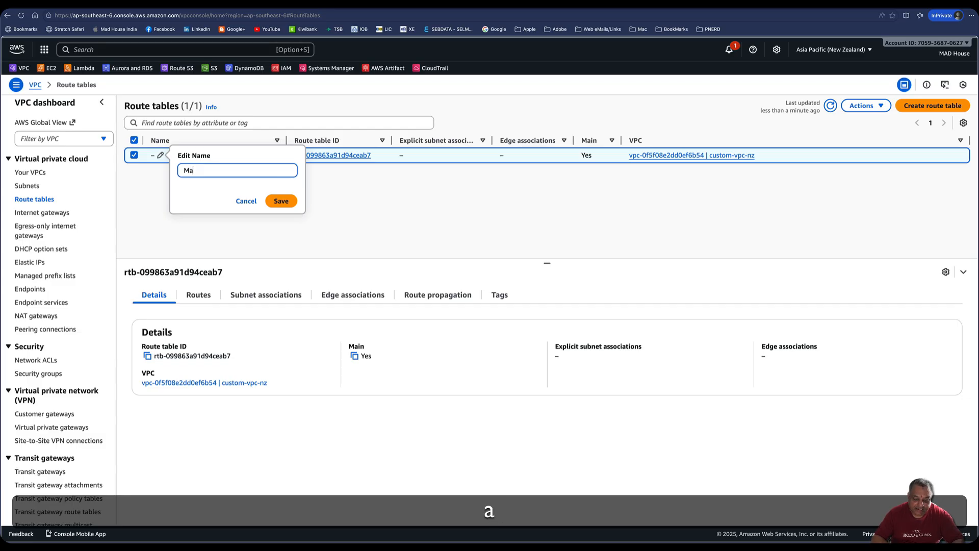
type("in-RT")
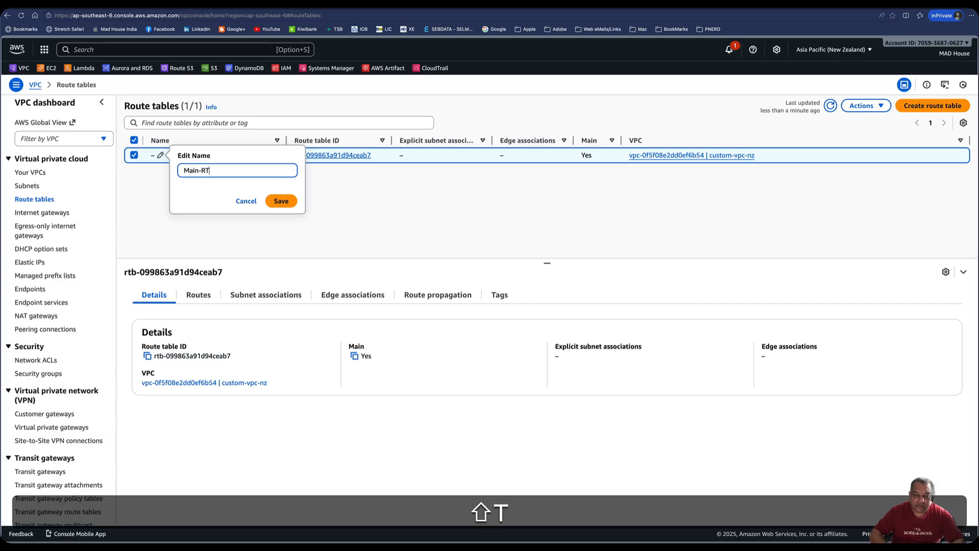
key("Return")
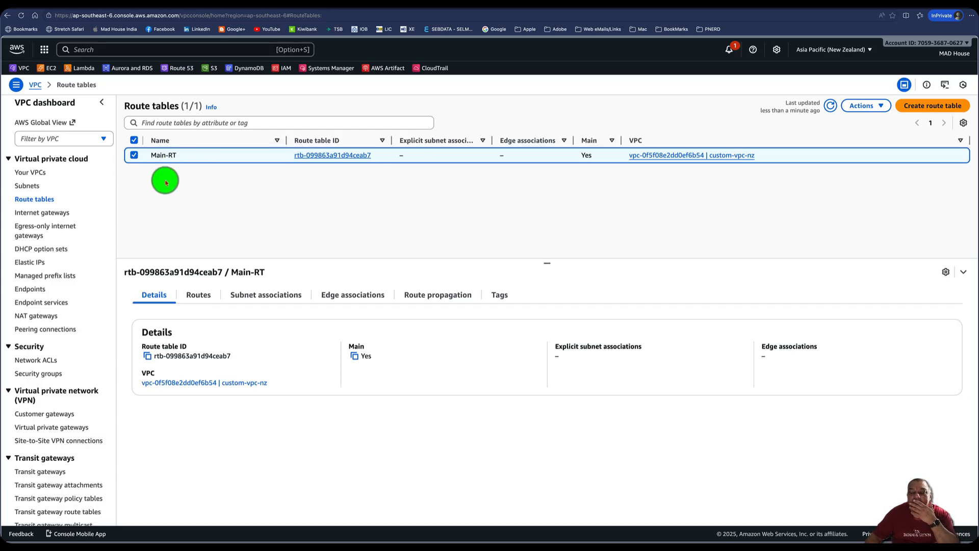
Step: Create a route table named custom-pub-rt in the custom-vpc-nz VPC
left_click(936, 112)
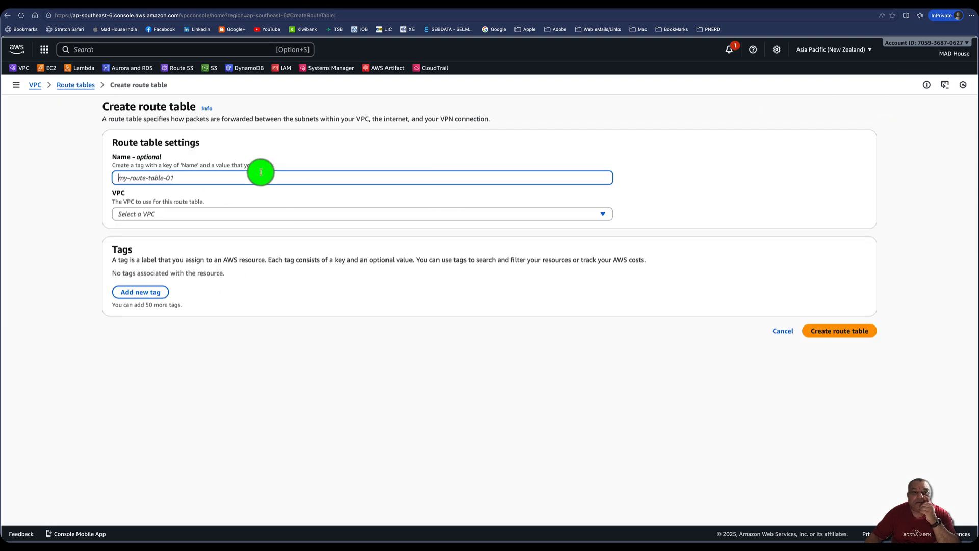
type("custom-")
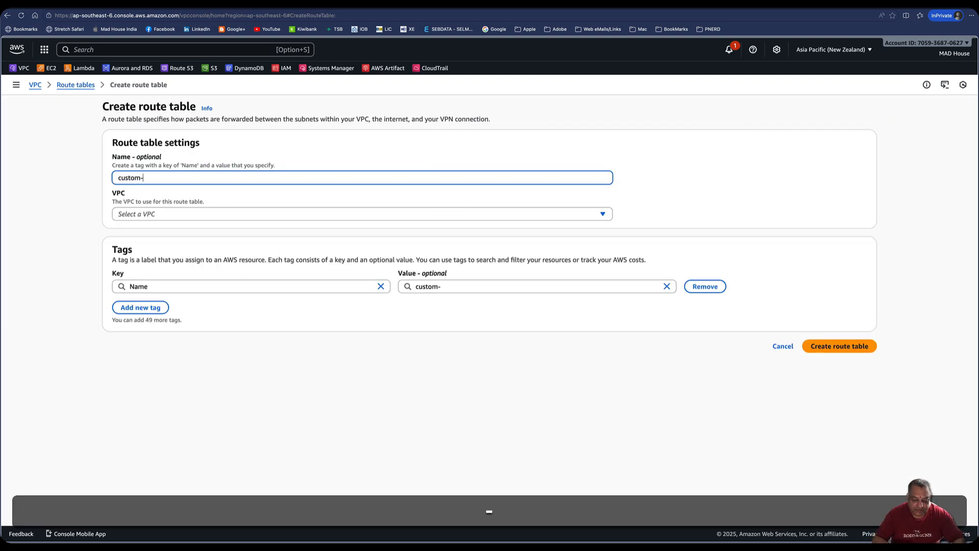
type("ro")
key("BackSpace")
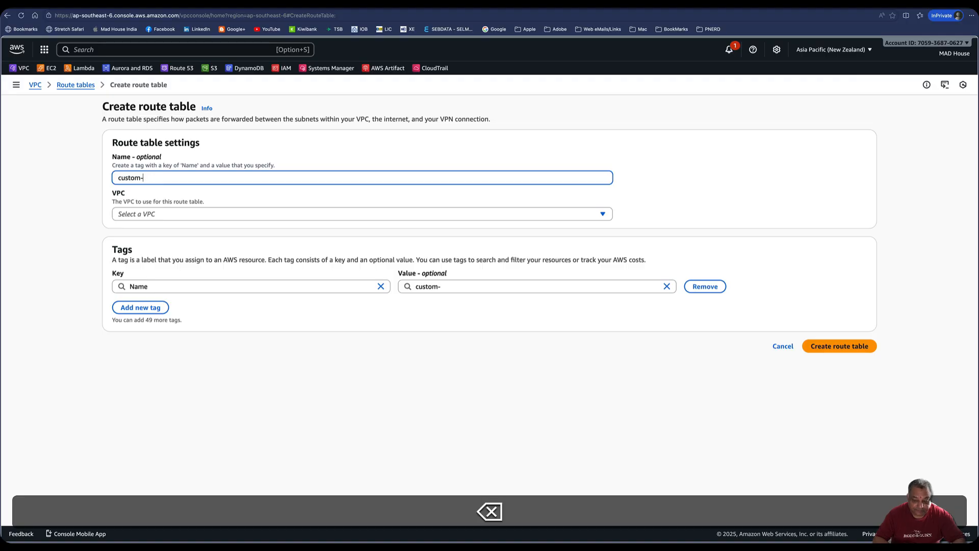
type("pub-")
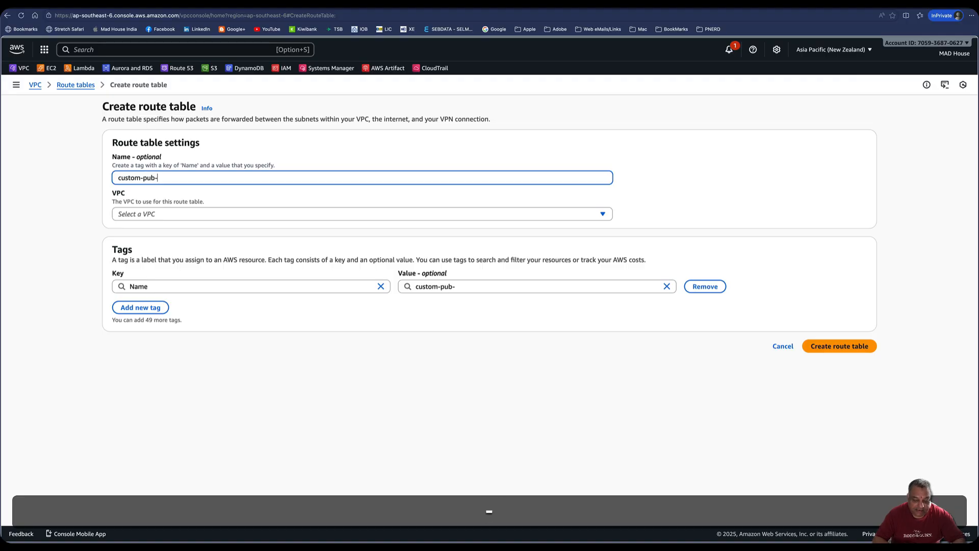
type("rt")
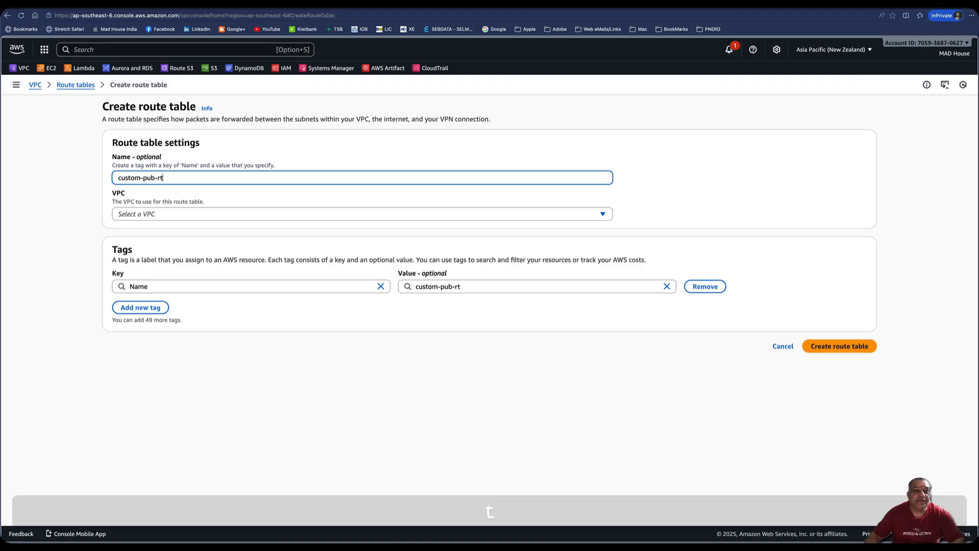
left_click(301, 214)
left_click(280, 245)
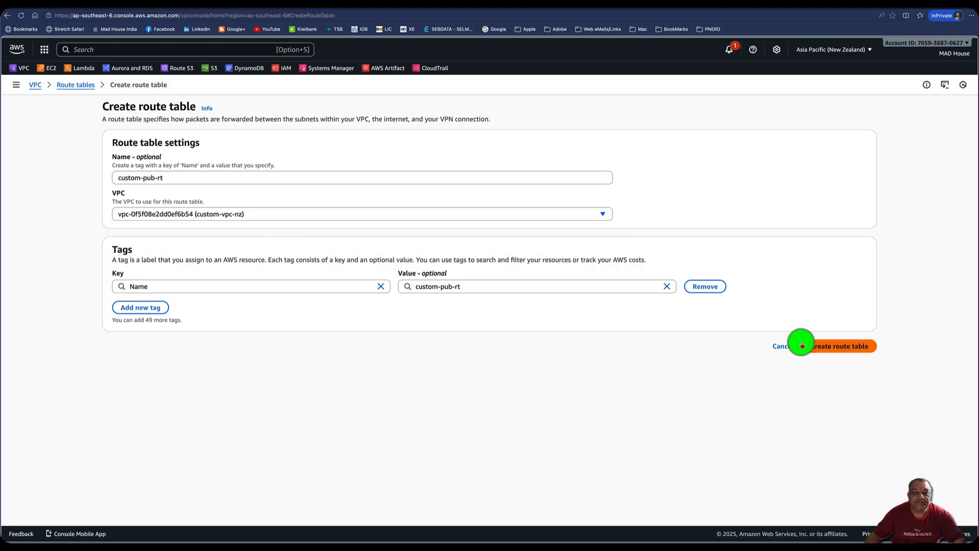
left_click(818, 345)
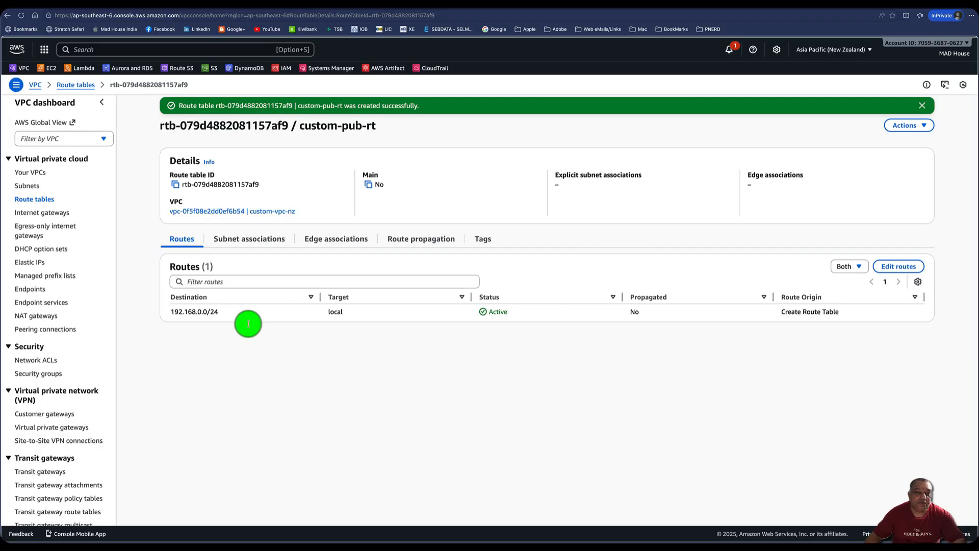
Step: Return to the route tables list and select custom-pub-rt instead of Main-RT
left_click(34, 198)
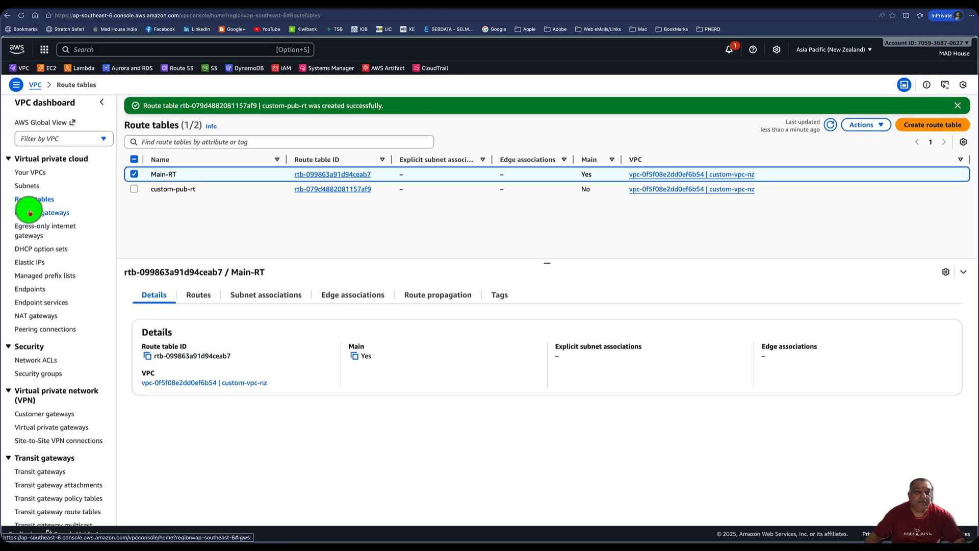
left_click(133, 174)
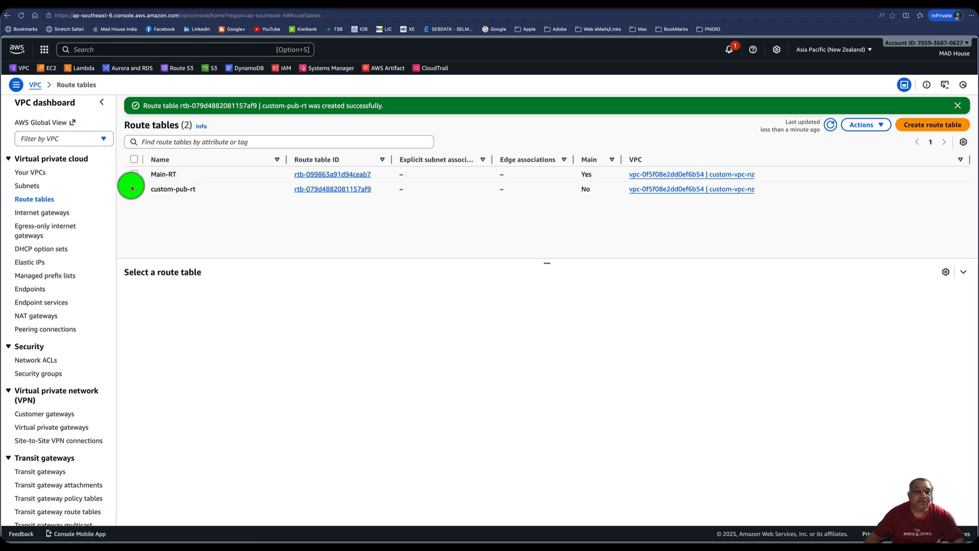
left_click(134, 189)
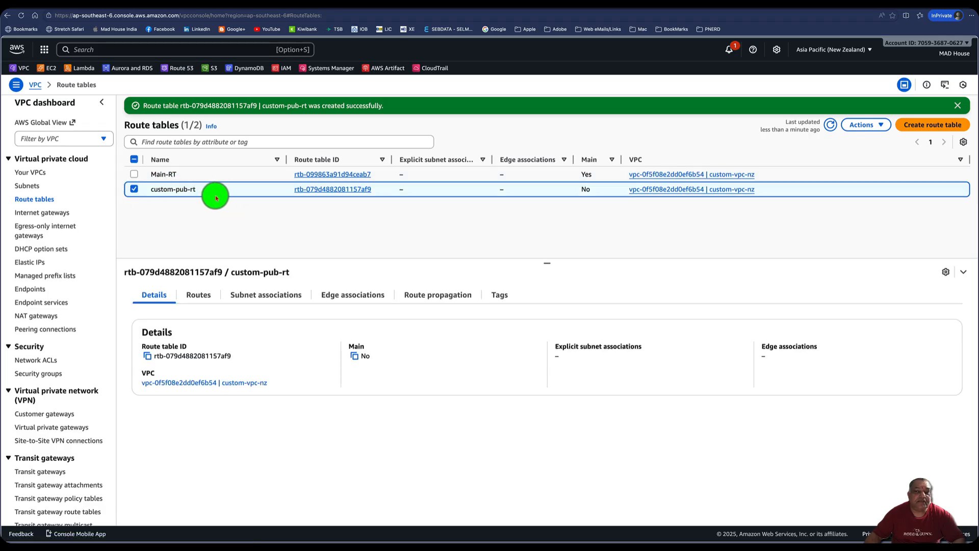
Step: Create a route table named custom-priv-rt in the custom-vpc-nz VPC
left_click(934, 125)
type("custom-priv-rt")
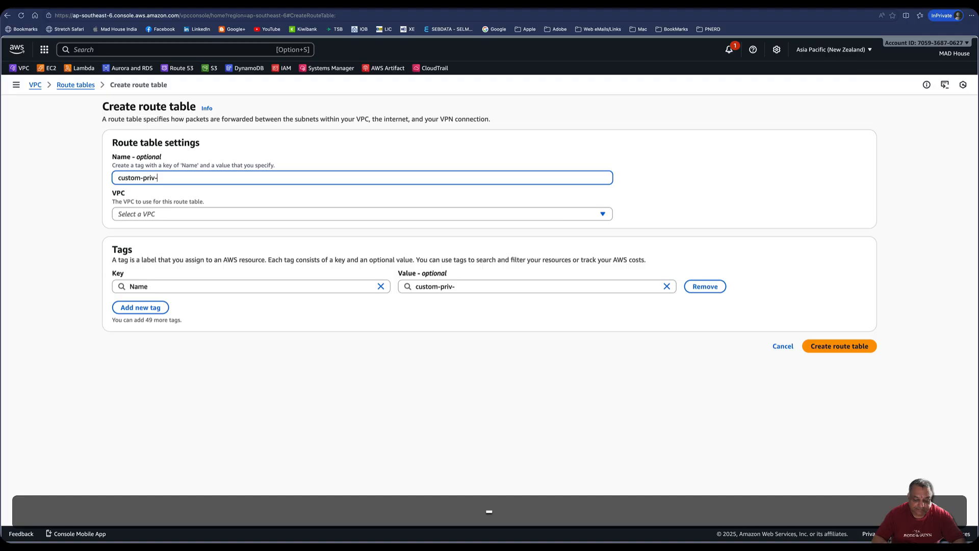
left_click(258, 211)
left_click(254, 245)
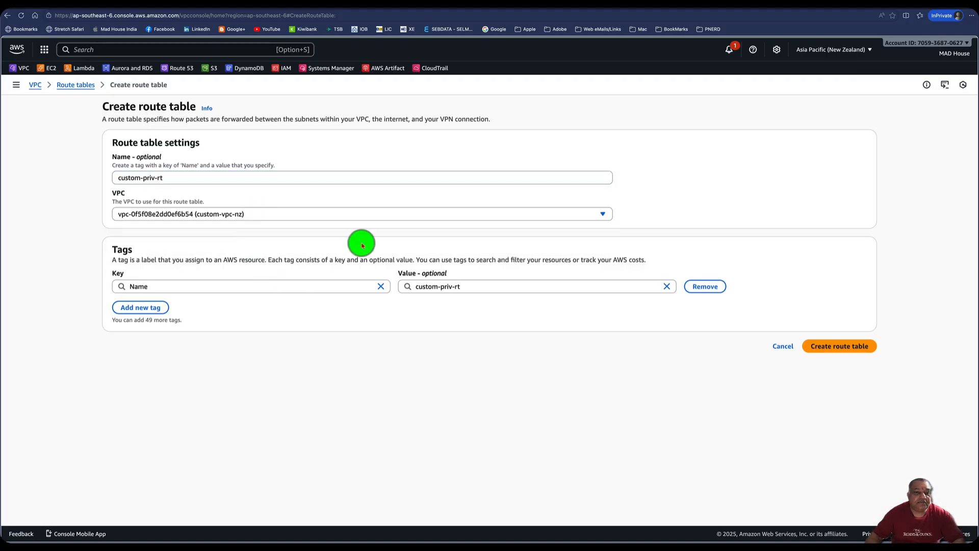
left_click(836, 346)
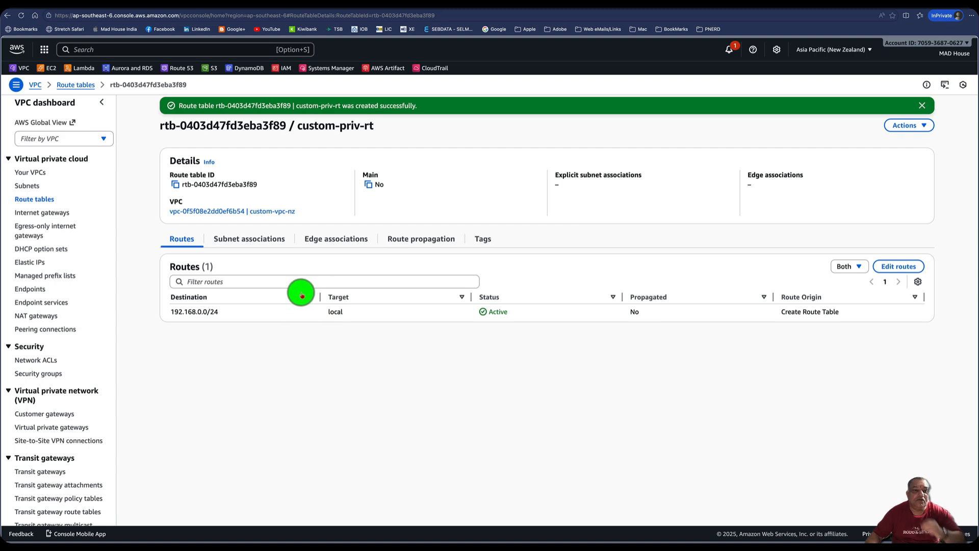
Step: Associate the subnets custom-pub-sn1 and custom-pub-sn2 with the custom-pub-rt route table and review its subnet associations
left_click(43, 198)
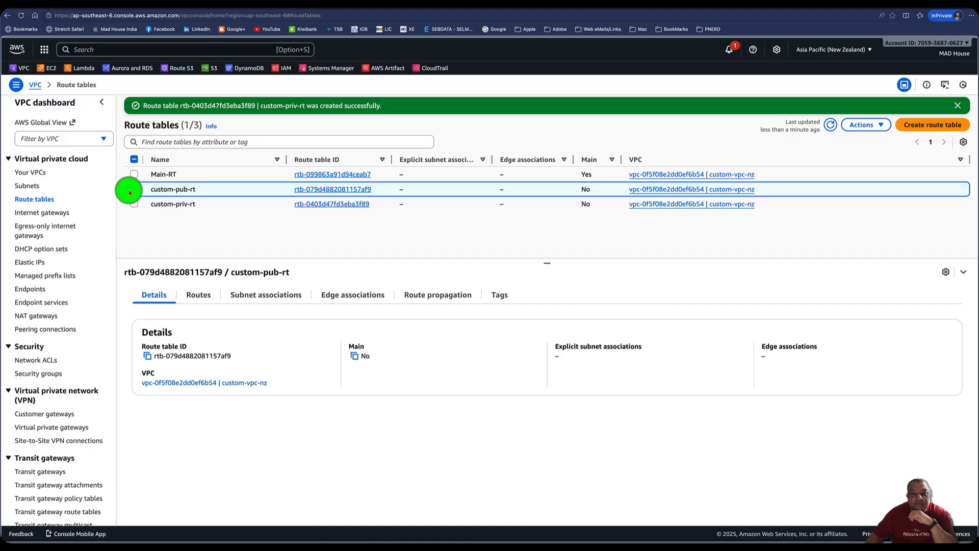
left_click(270, 300)
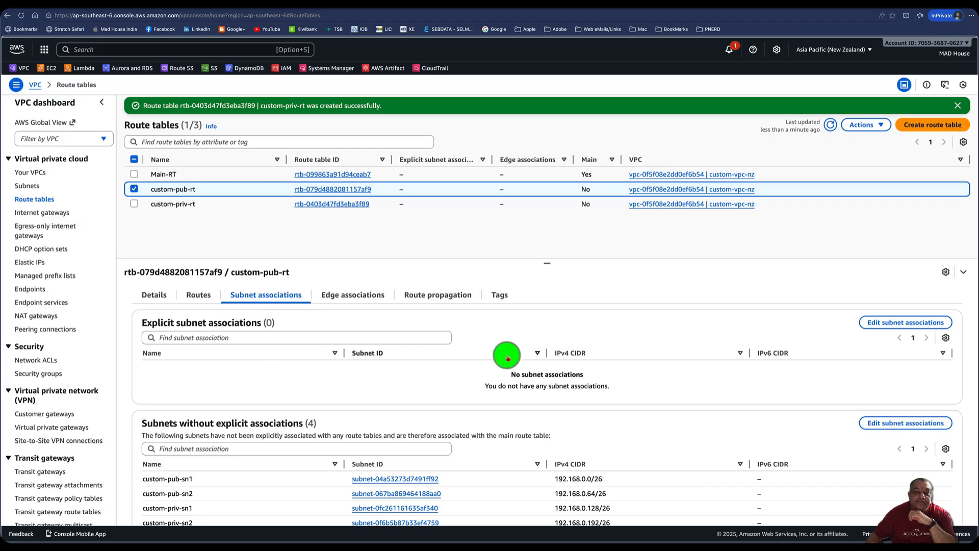
scroll(507, 355, "down", 1)
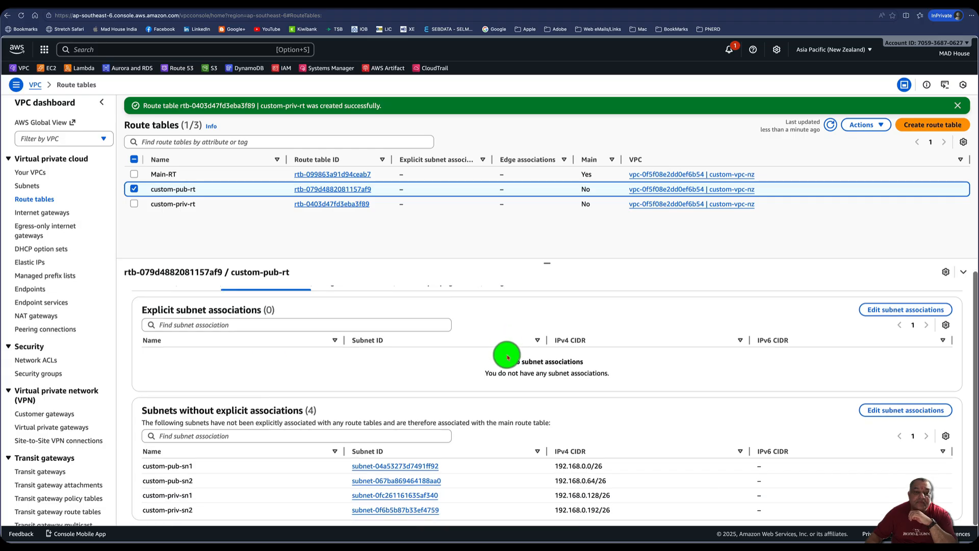
left_click(938, 309)
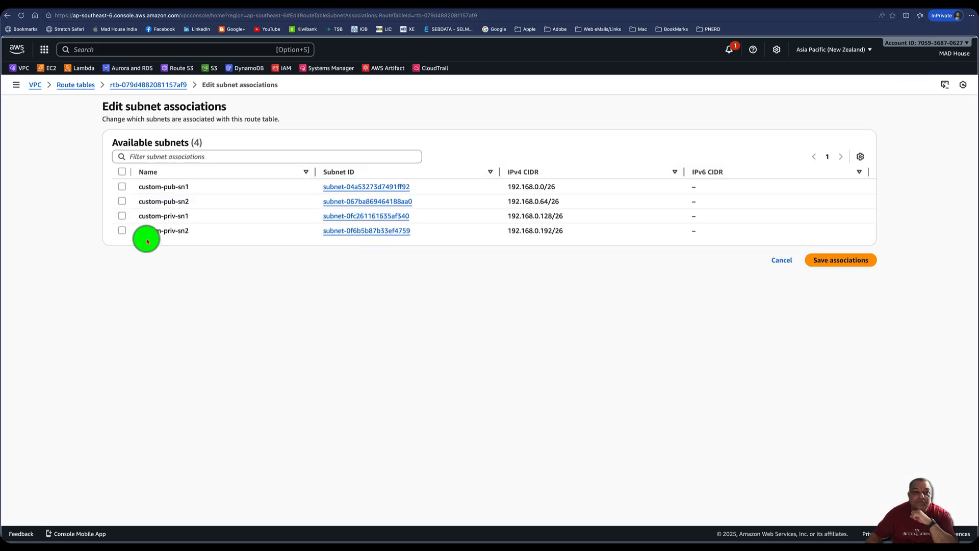
left_click(122, 186)
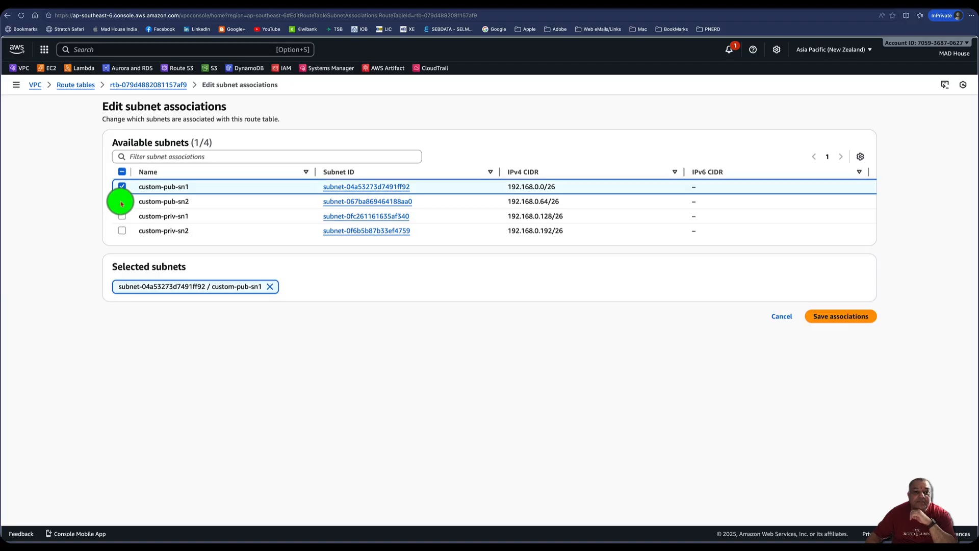
left_click(122, 201)
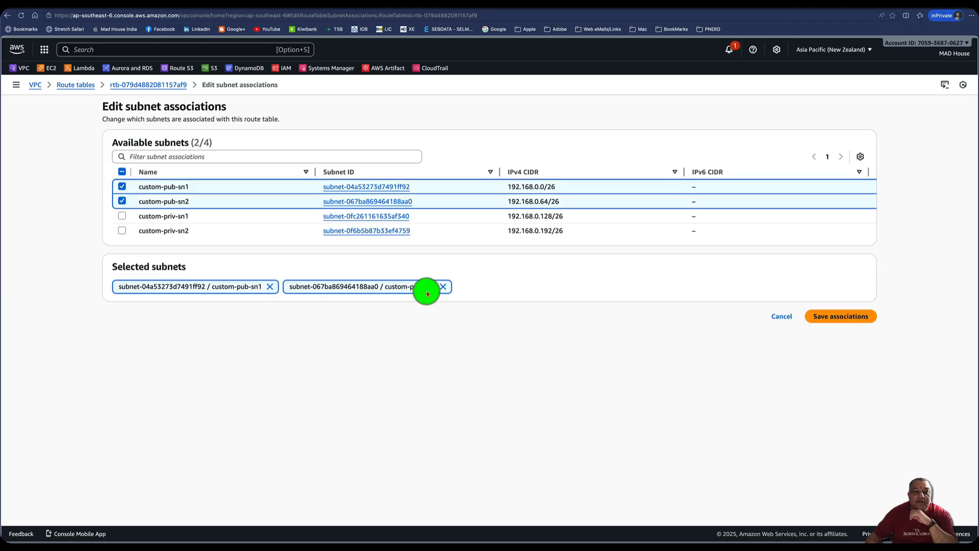
left_click(848, 316)
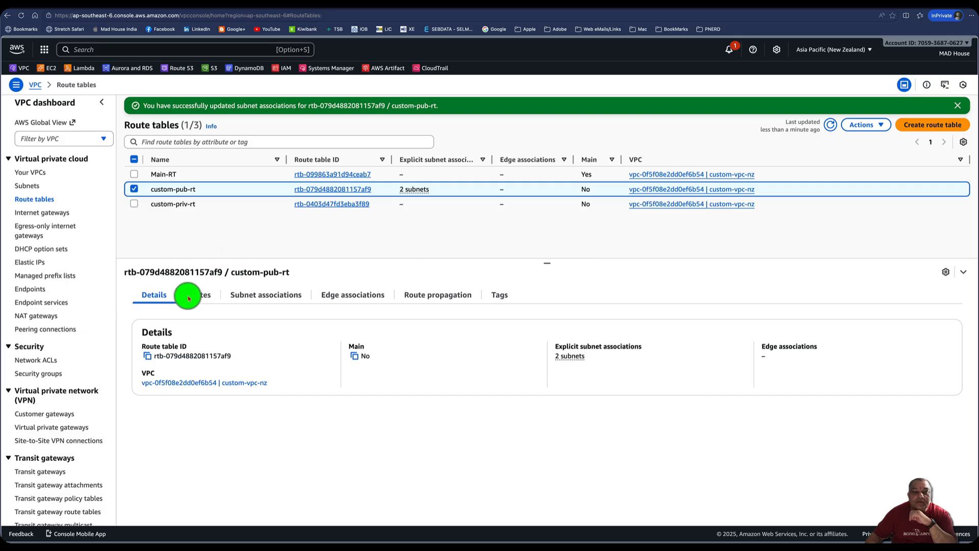
left_click(252, 295)
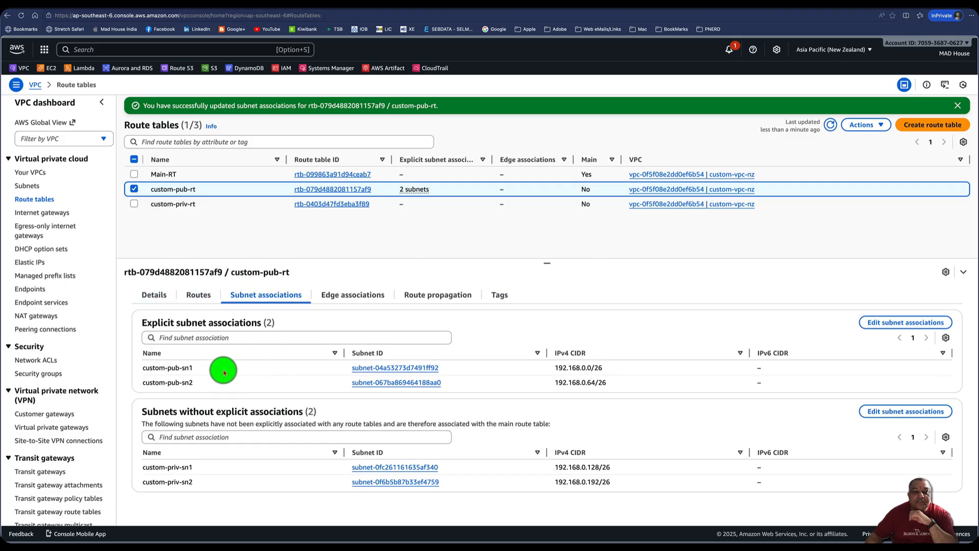
Step: Associate the subnets custom-priv-sn1 and custom-priv-sn2 with the custom-priv-rt route table and review its subnet associations and routes
left_click(134, 189)
left_click(135, 204)
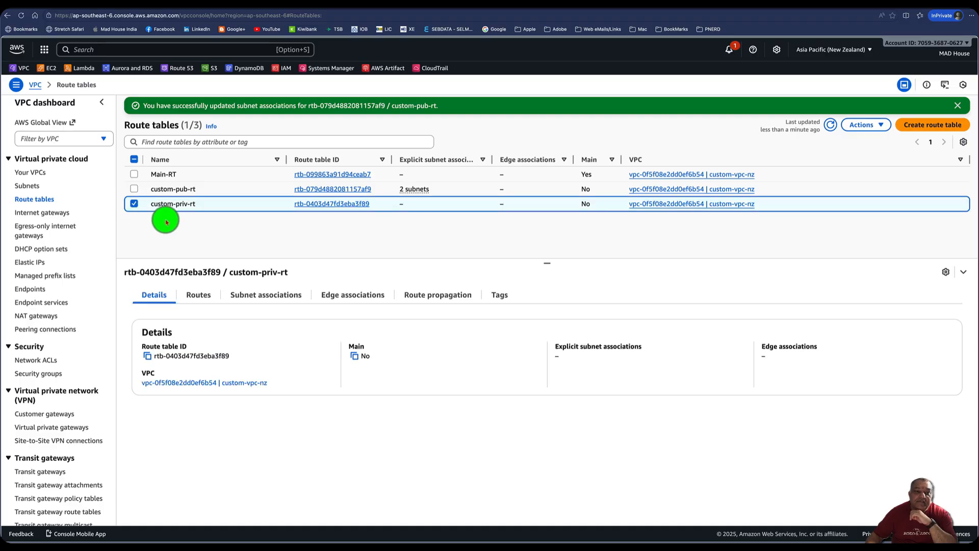
left_click(250, 294)
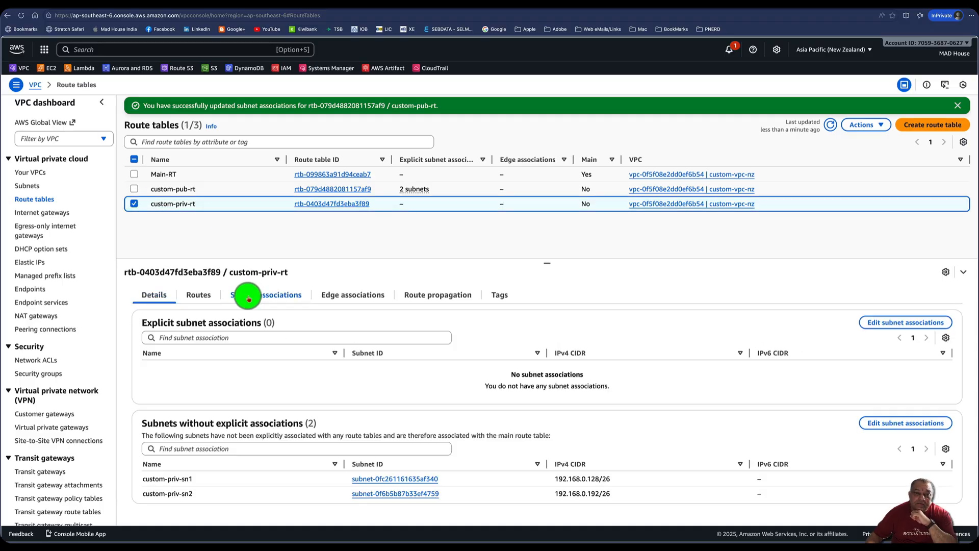
left_click(906, 323)
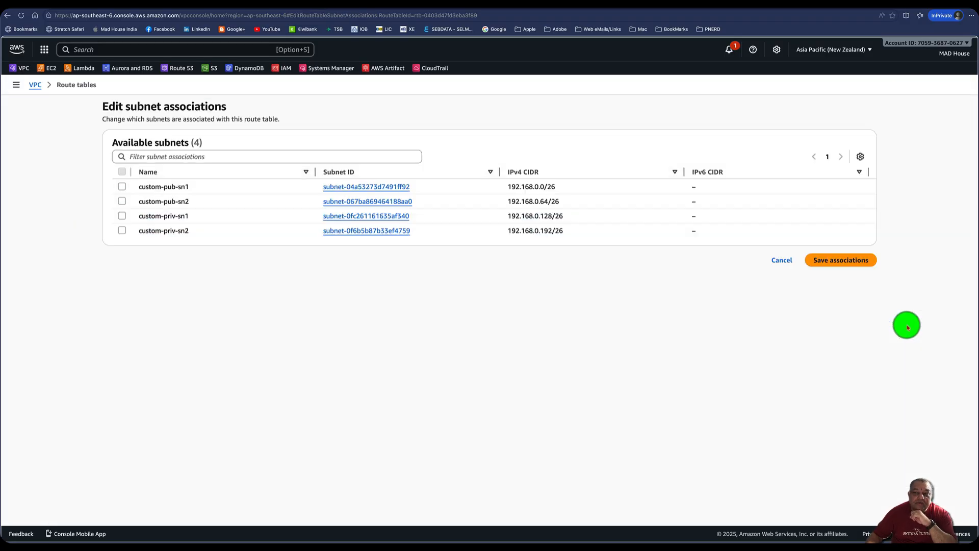
left_click(122, 217)
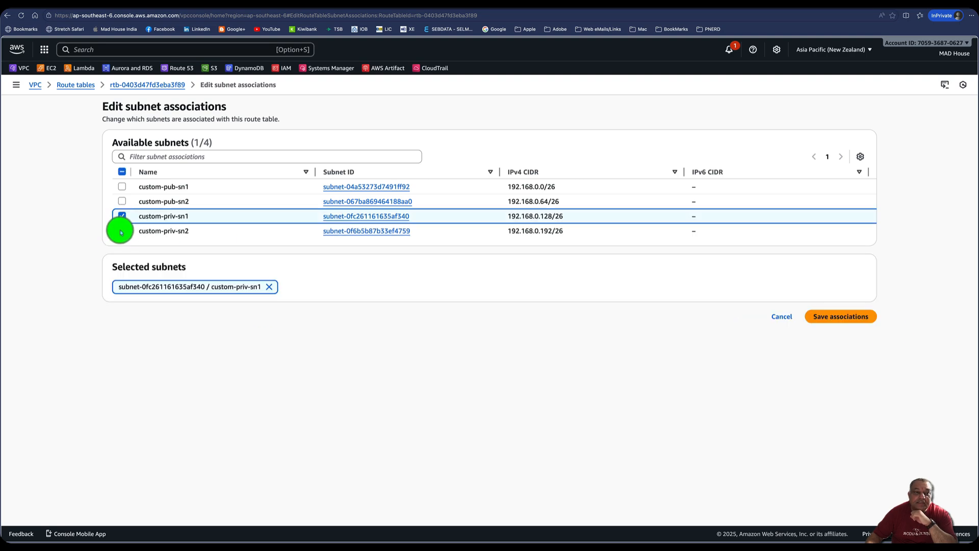
left_click(122, 231)
left_click(843, 316)
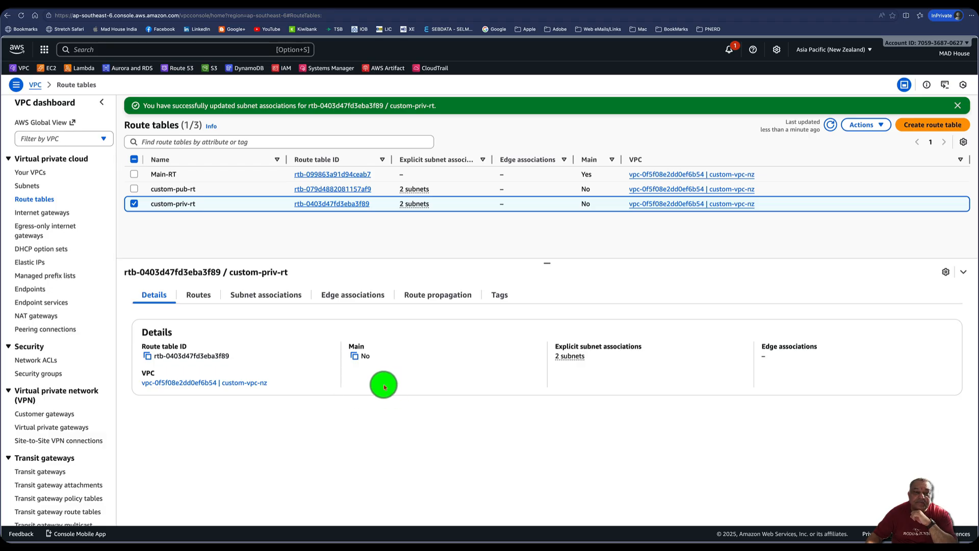
left_click(240, 295)
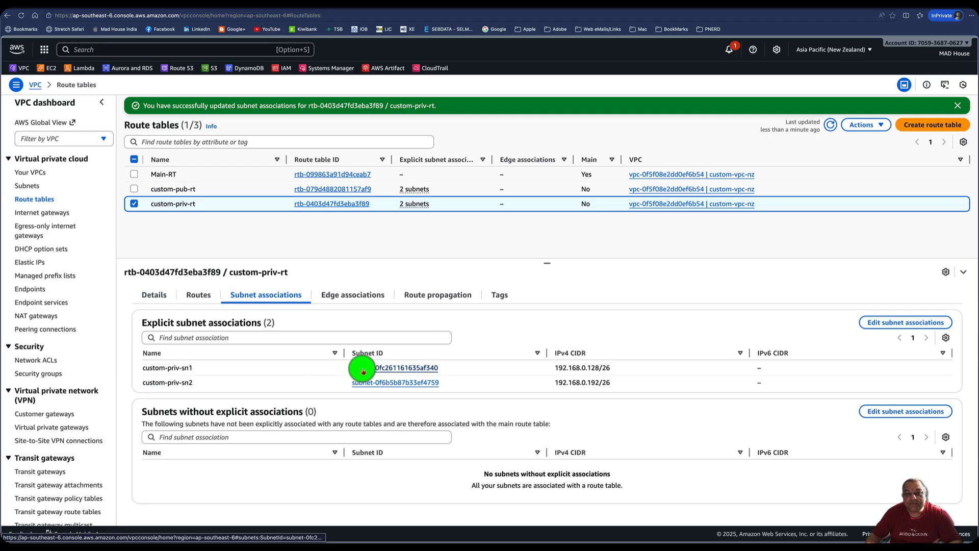
left_click(195, 295)
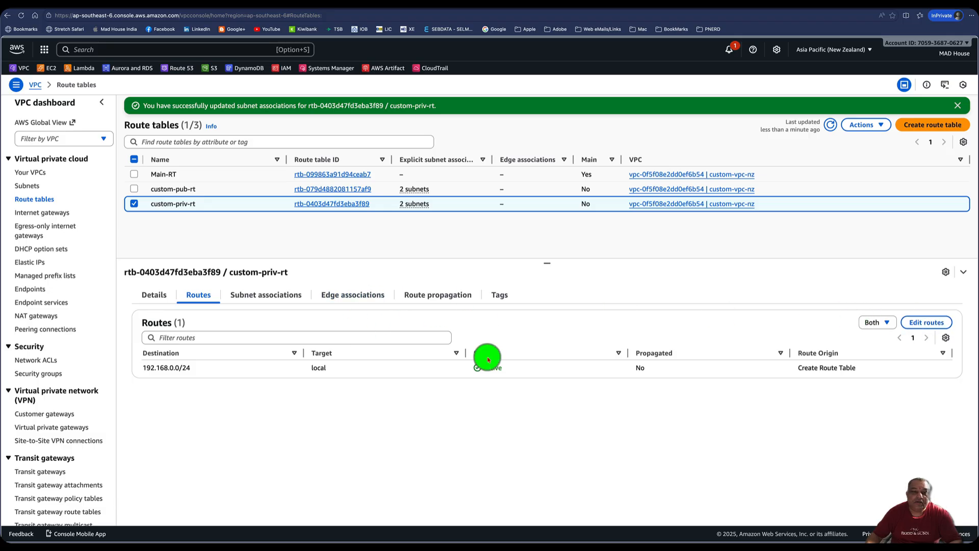
Step: Add a route to custom-pub-rt with destination 0.0.0.0/0 and the internet gateway custom-vpc-igw as its target, and save the changes
left_click(135, 203)
left_click(134, 190)
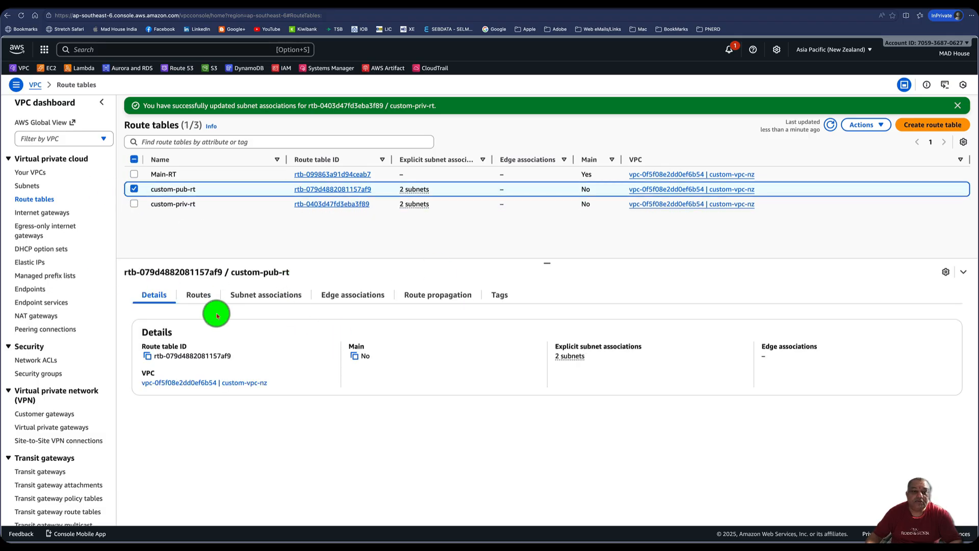
left_click(198, 294)
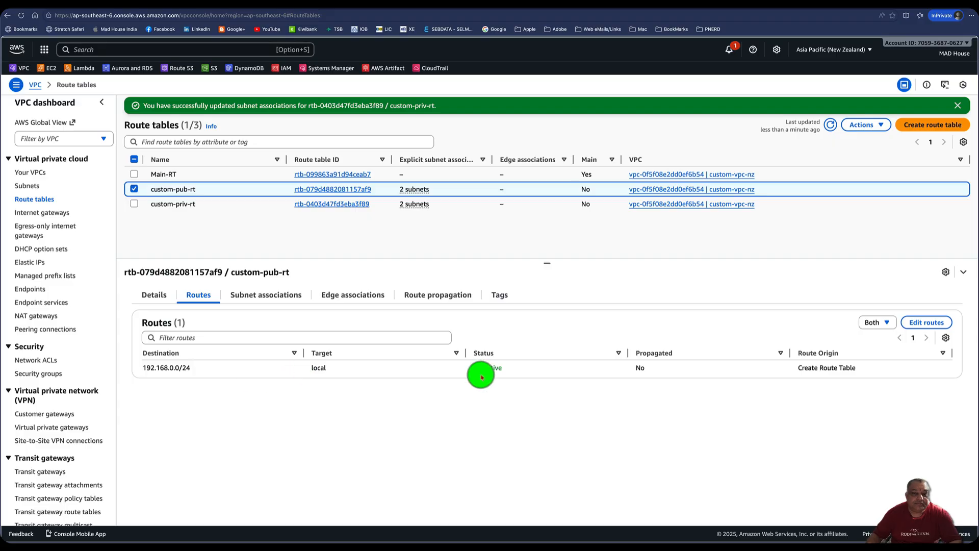
left_click(935, 323)
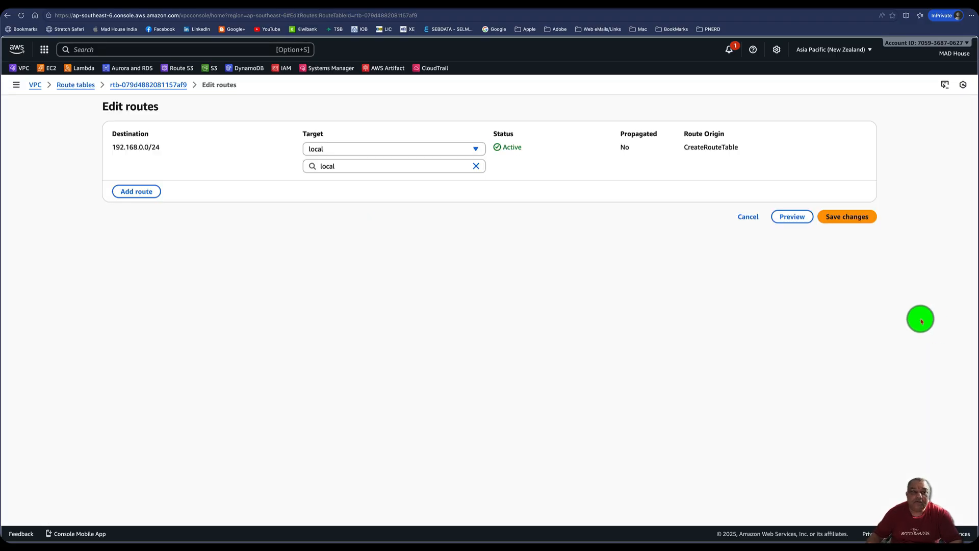
left_click(149, 200)
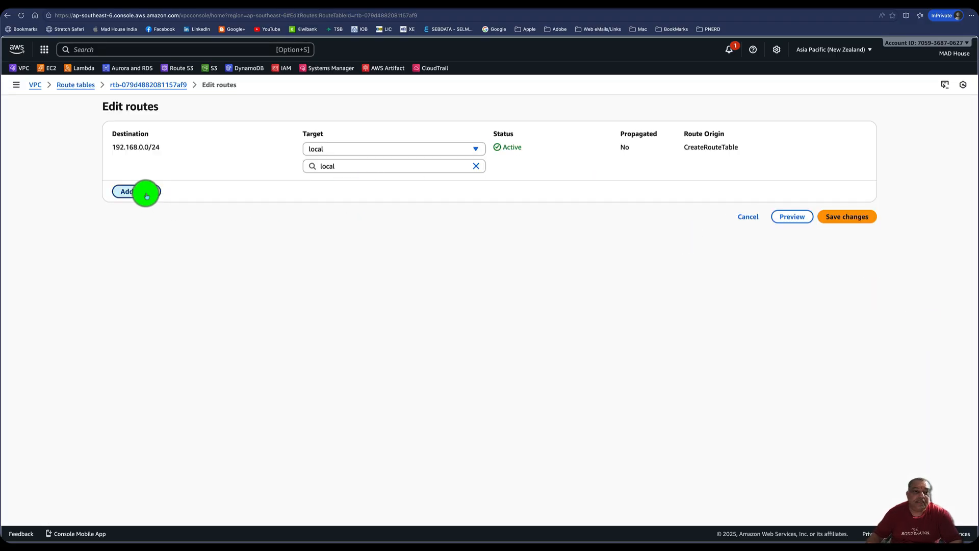
left_click(149, 183)
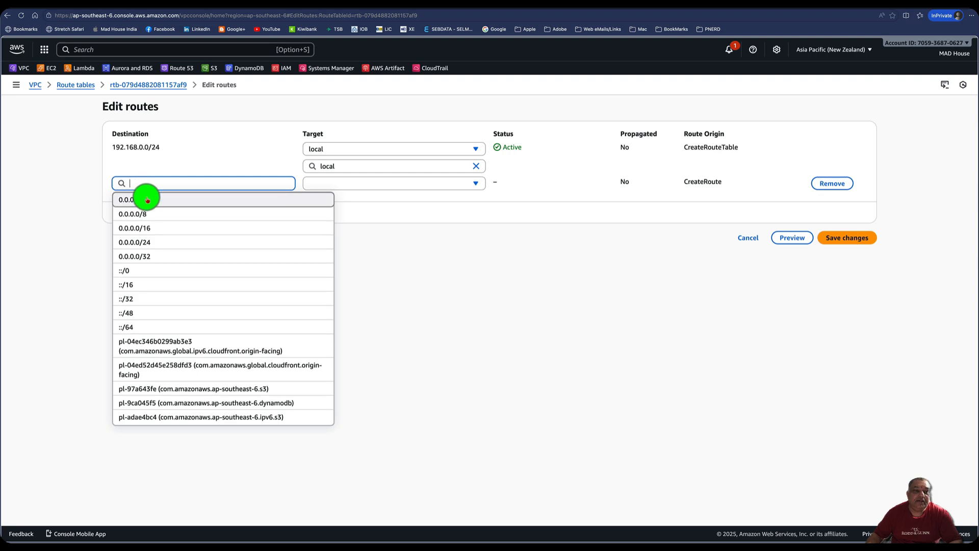
left_click(147, 200)
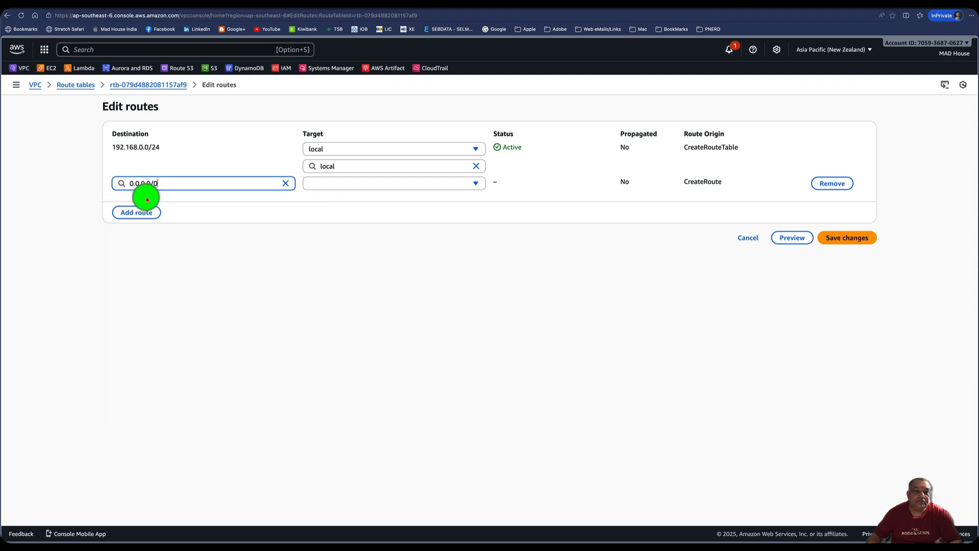
left_click(394, 182)
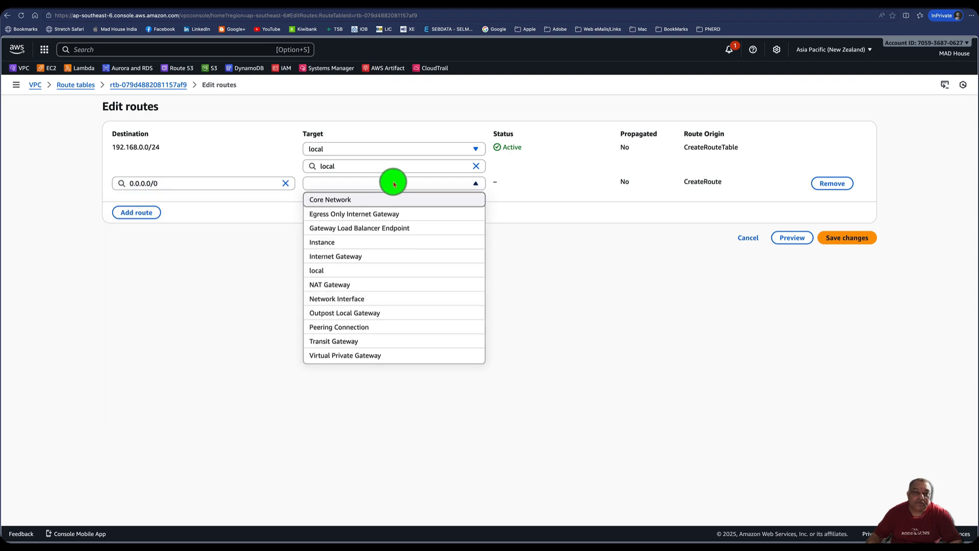
left_click(386, 256)
left_click(361, 200)
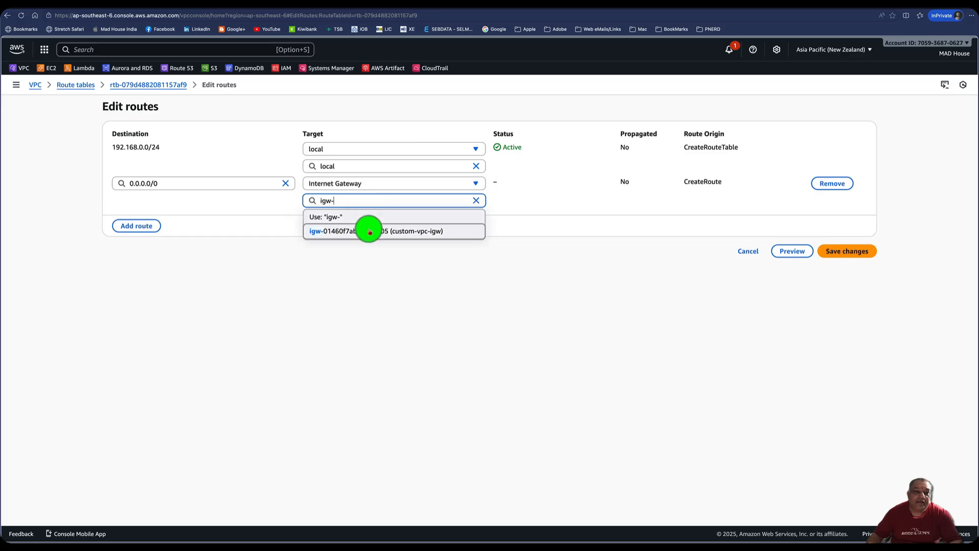
left_click(370, 232)
left_click(832, 252)
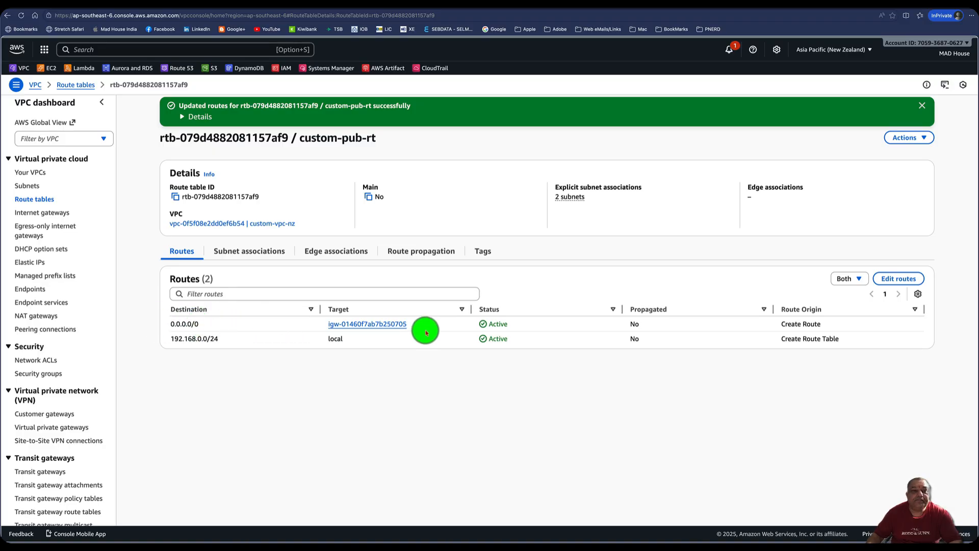
Step: Open the resource map of custom-vpc-nz and examine which subnets and network connections are linked to custom-pub-rt
left_click(30, 172)
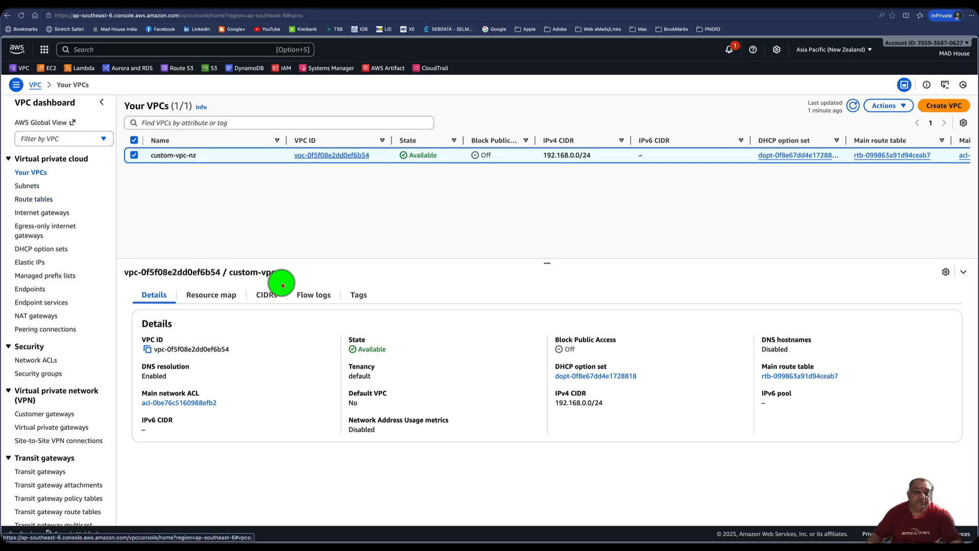
left_click(210, 295)
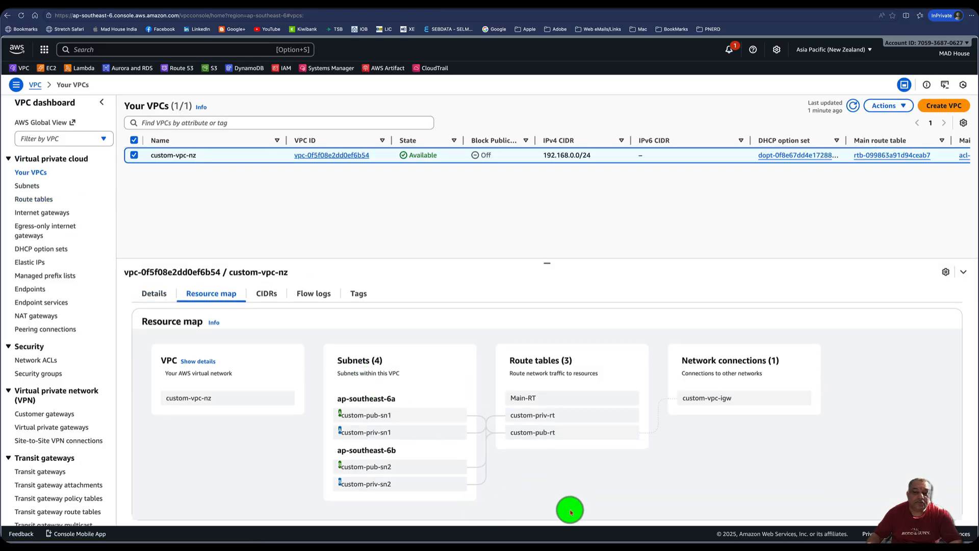
mouse_move(540, 432)
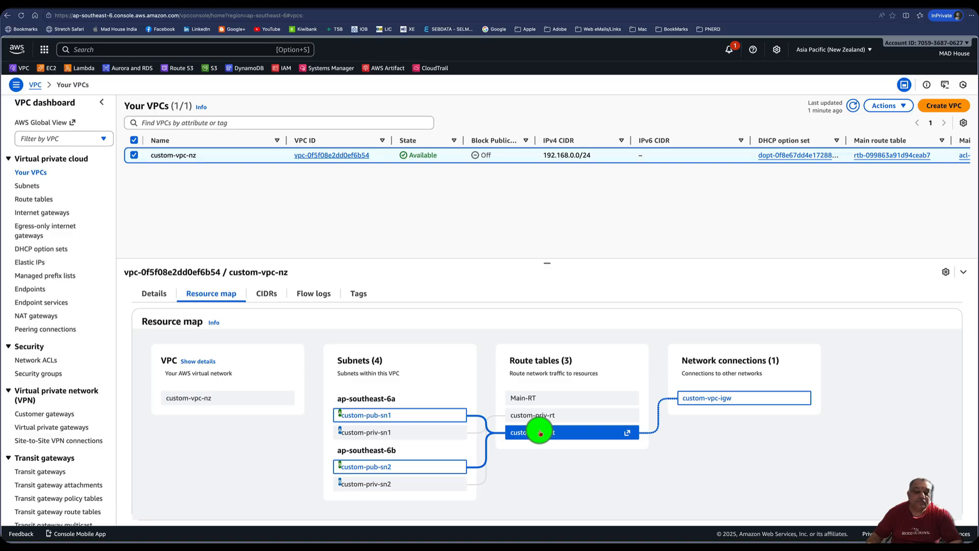